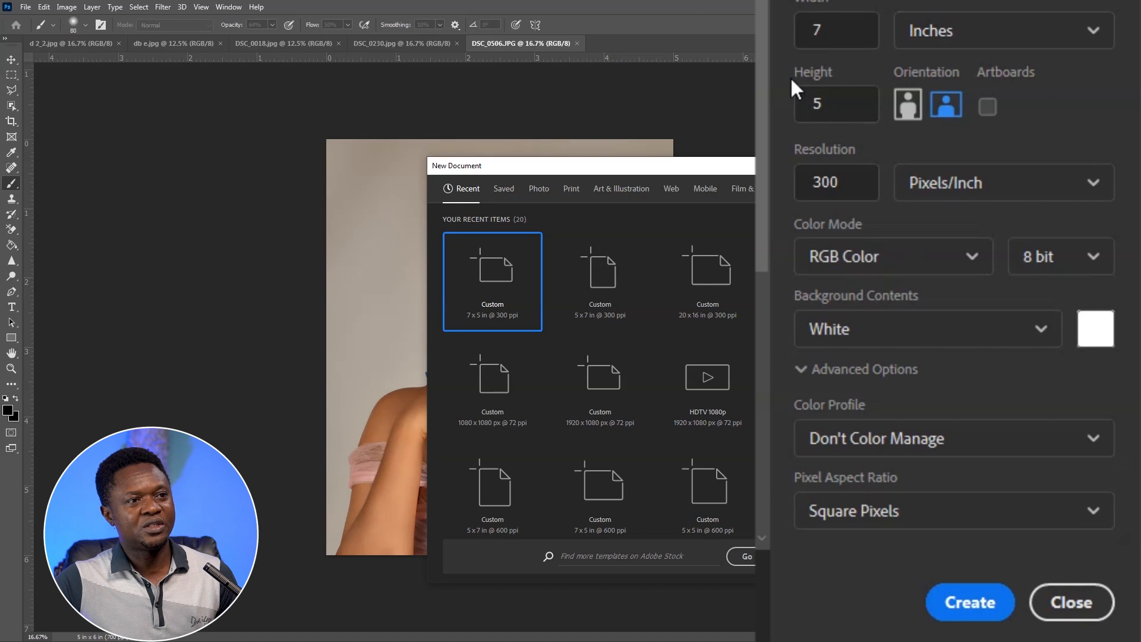
Step: Create a new document 7 inches wide and 3 inches high at 300 pixels/inch in RGB with white background contents
{"action": "left_click", "coordinate": [822, 14]}
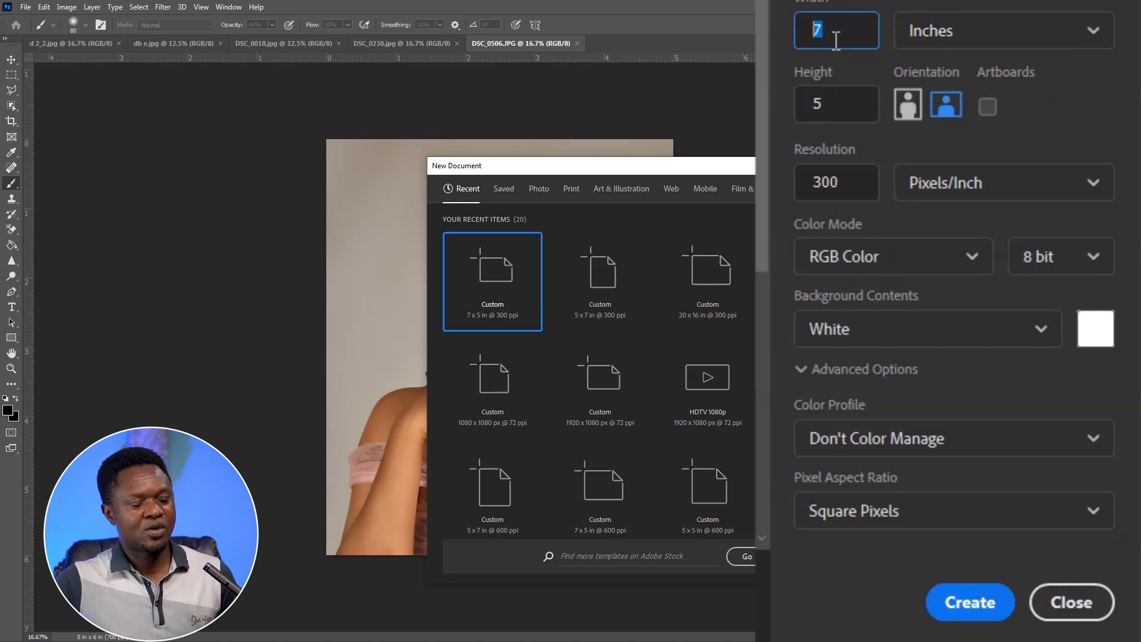
{"action": "left_click", "coordinate": [841, 101]}
{"action": "type", "text": "3"}
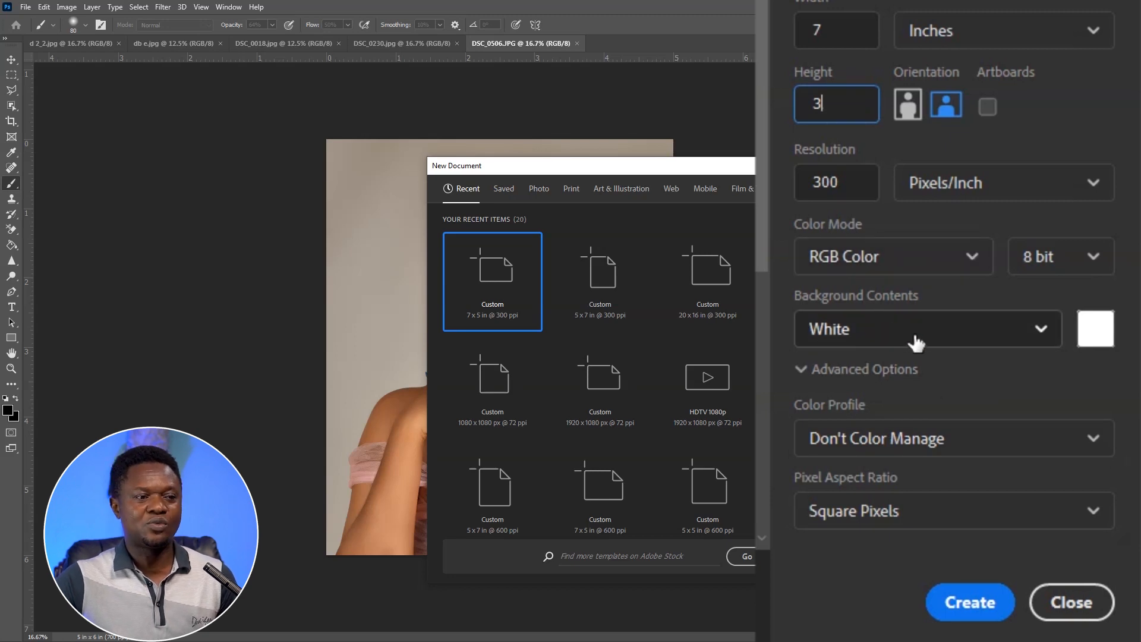
{"action": "left_click", "coordinate": [970, 602]}
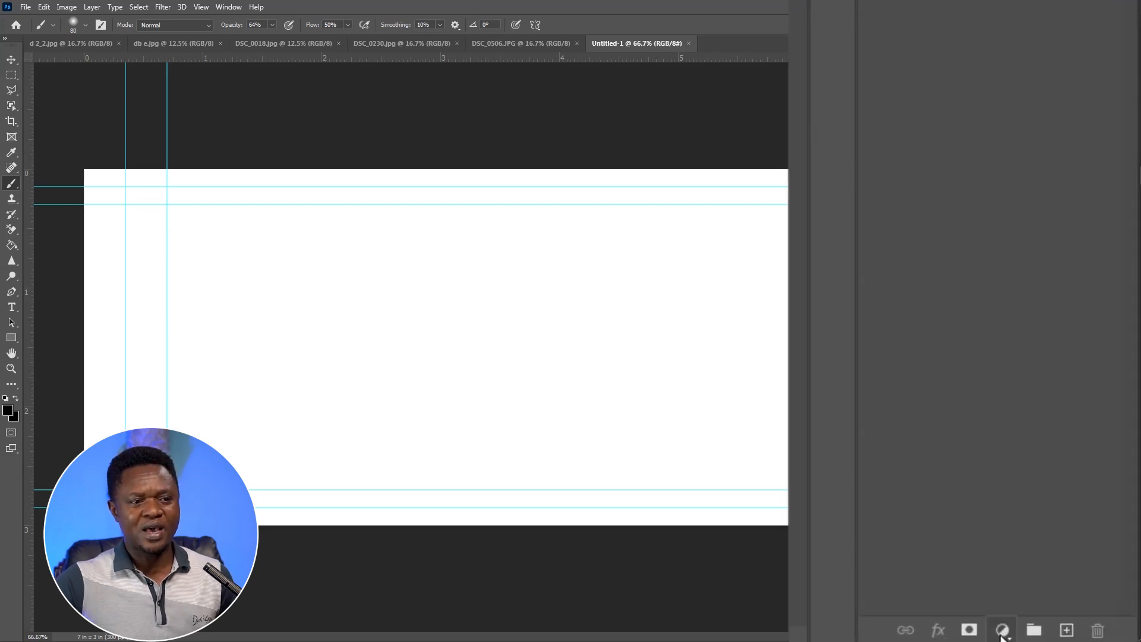
Step: Add a solid color fill layer above the background in dark maroon #361818
{"action": "left_click", "coordinate": [1073, 634]}
{"action": "left_click", "coordinate": [1001, 219]}
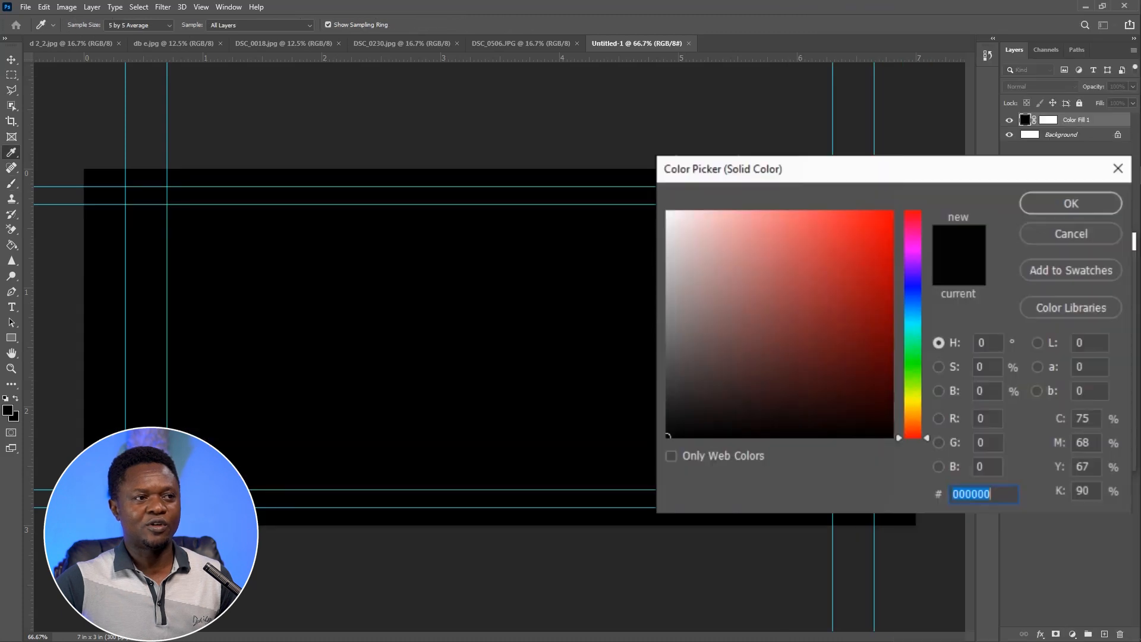
{"action": "left_click", "coordinate": [661, 387]}
{"action": "left_click", "coordinate": [667, 390]}
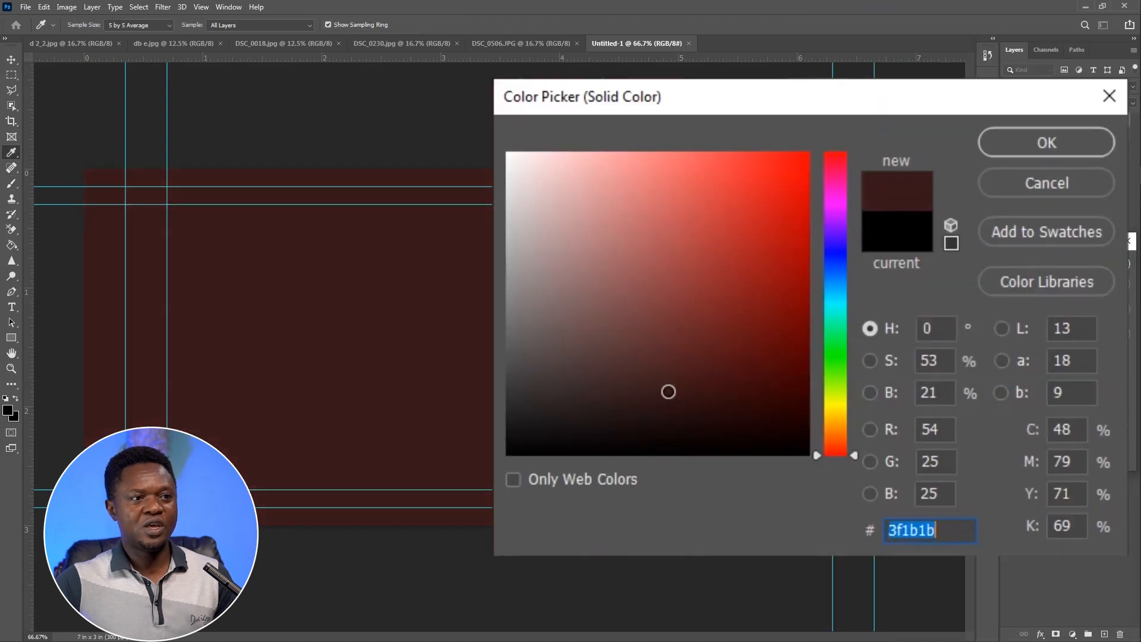
{"action": "left_click", "coordinate": [668, 394]}
{"action": "left_click", "coordinate": [675, 393]}
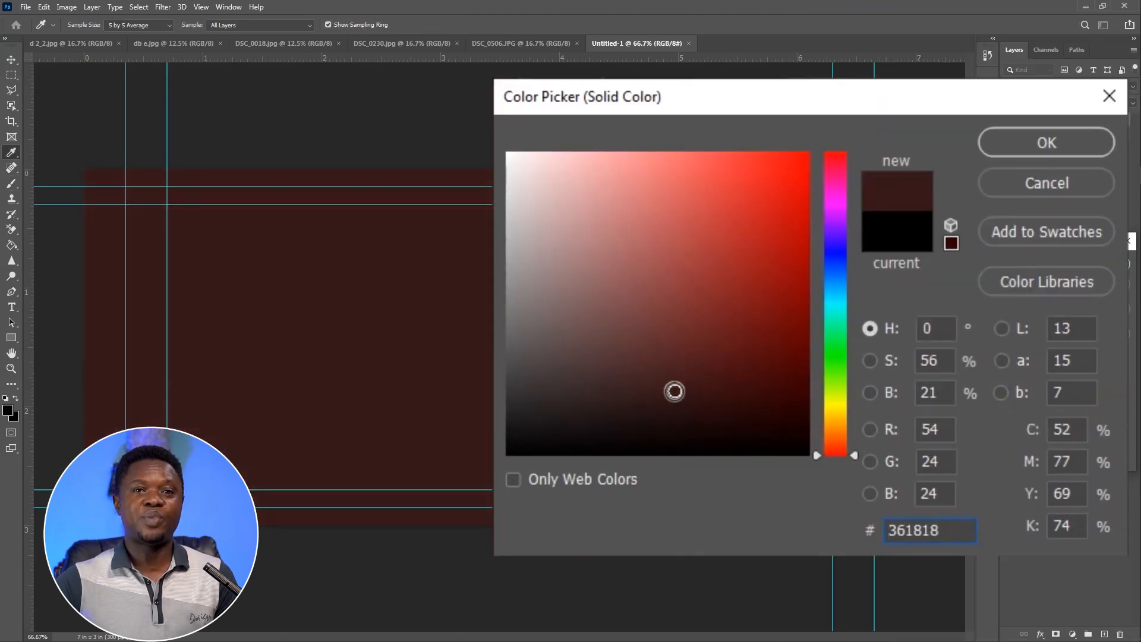
{"action": "left_click", "coordinate": [1038, 142]}
{"action": "key", "text": "b"}
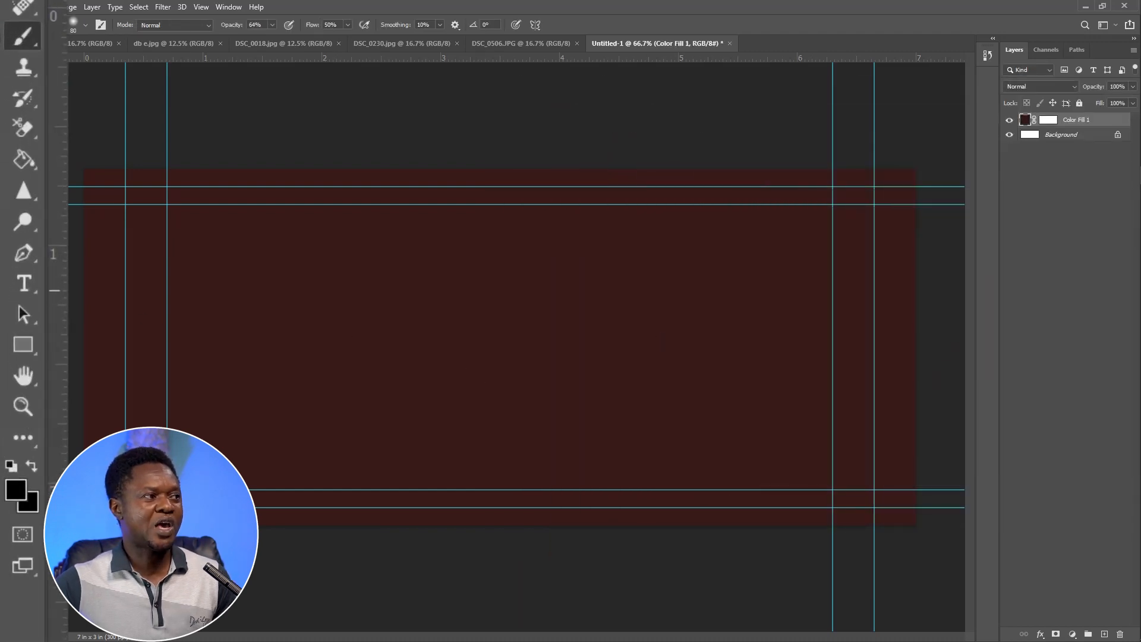
Step: Add a text layer reading "Faces" in white Aachen BT on the canvas
{"action": "left_click", "coordinate": [23, 289]}
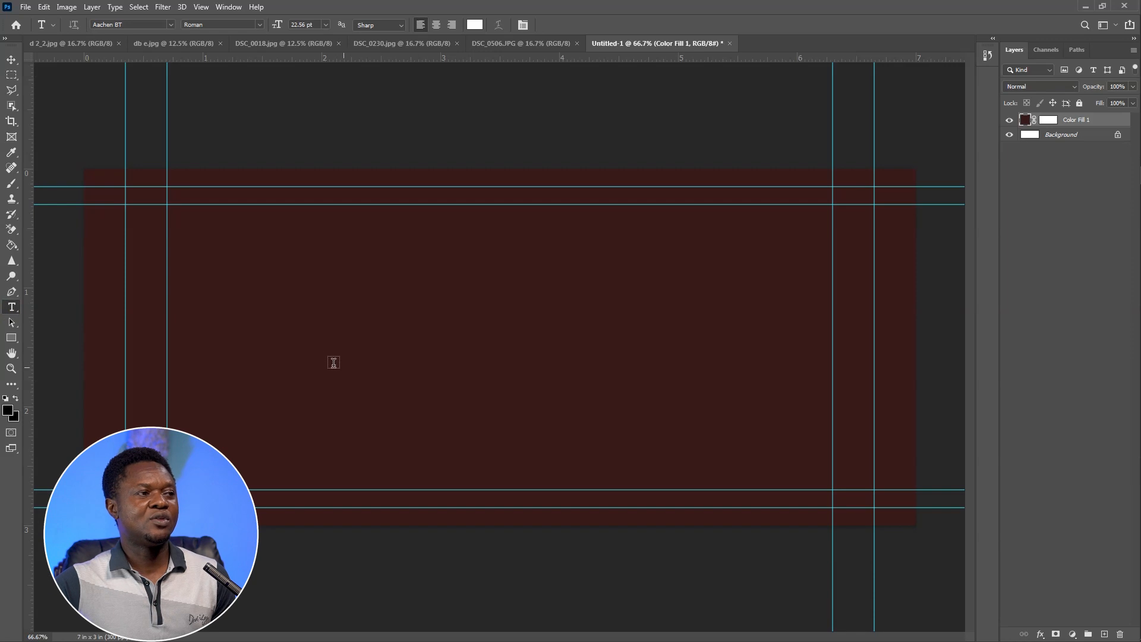
{"action": "left_click", "coordinate": [303, 351]}
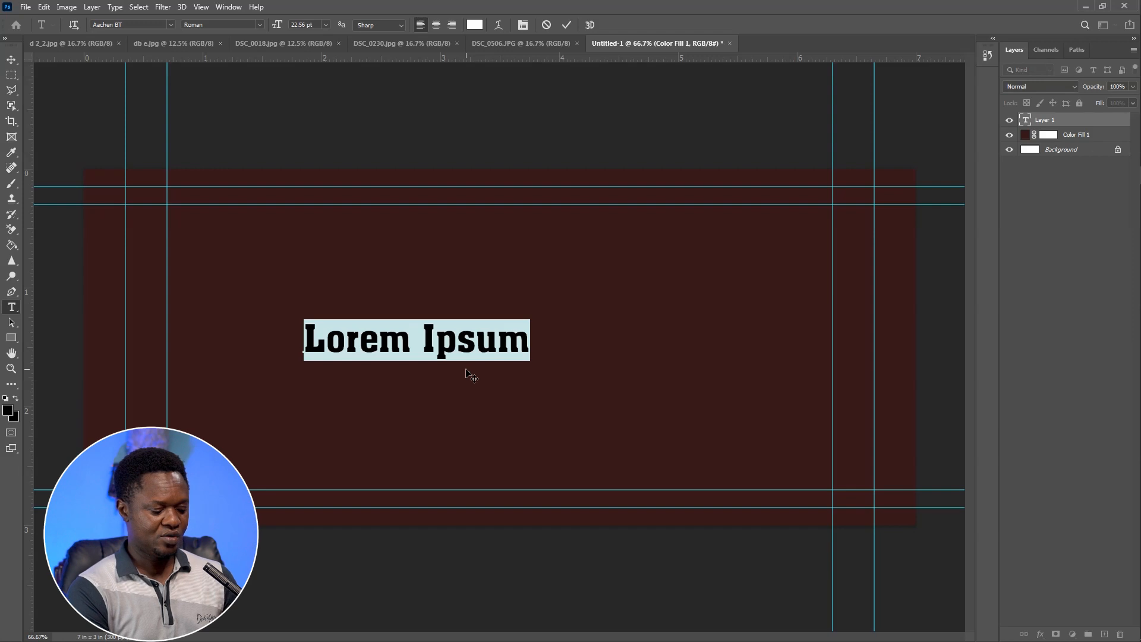
{"action": "type", "text": "Faces"}
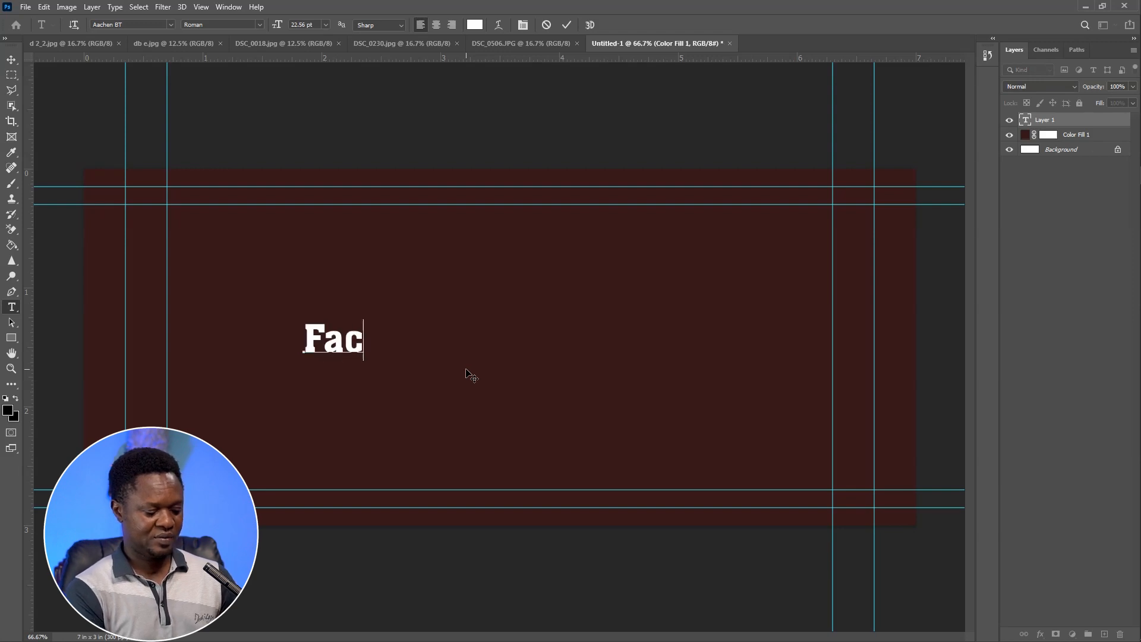
{"action": "left_click", "coordinate": [11, 59]}
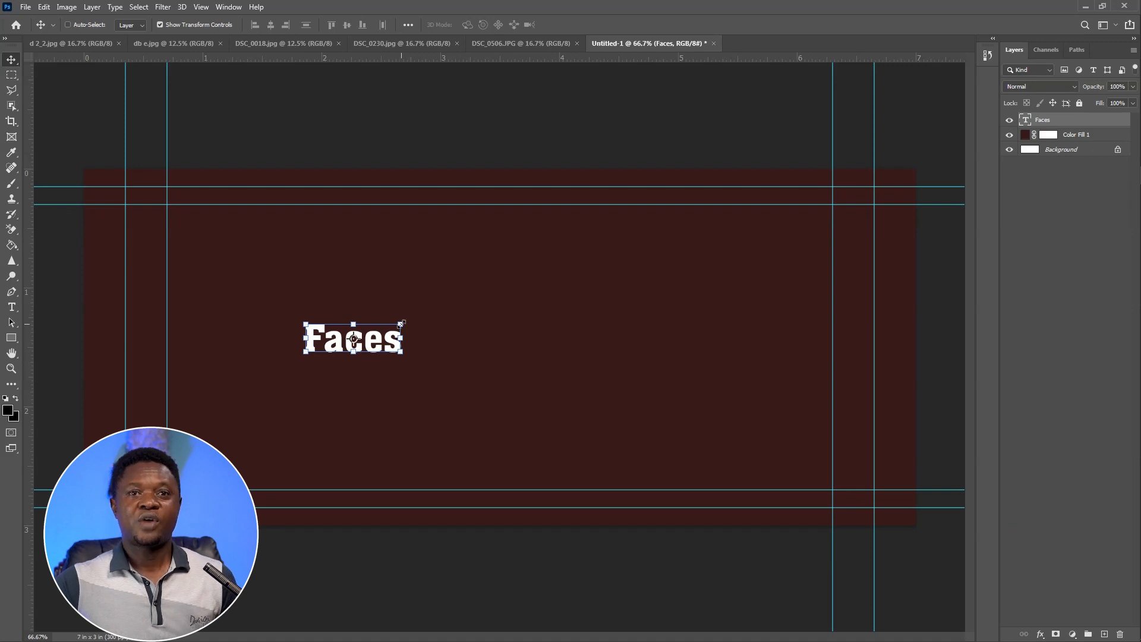
Step: Scale the "Faces" text up proportionally and position it to span nearly the full canvas width, leaving side margins
{"action": "left_click_drag", "start_coordinate": [401, 324], "coordinate": [800, 318]}
{"action": "left_click_drag", "start_coordinate": [818, 361], "coordinate": [957, 417]}
{"action": "left_click_drag", "start_coordinate": [782, 367], "coordinate": [615, 440]}
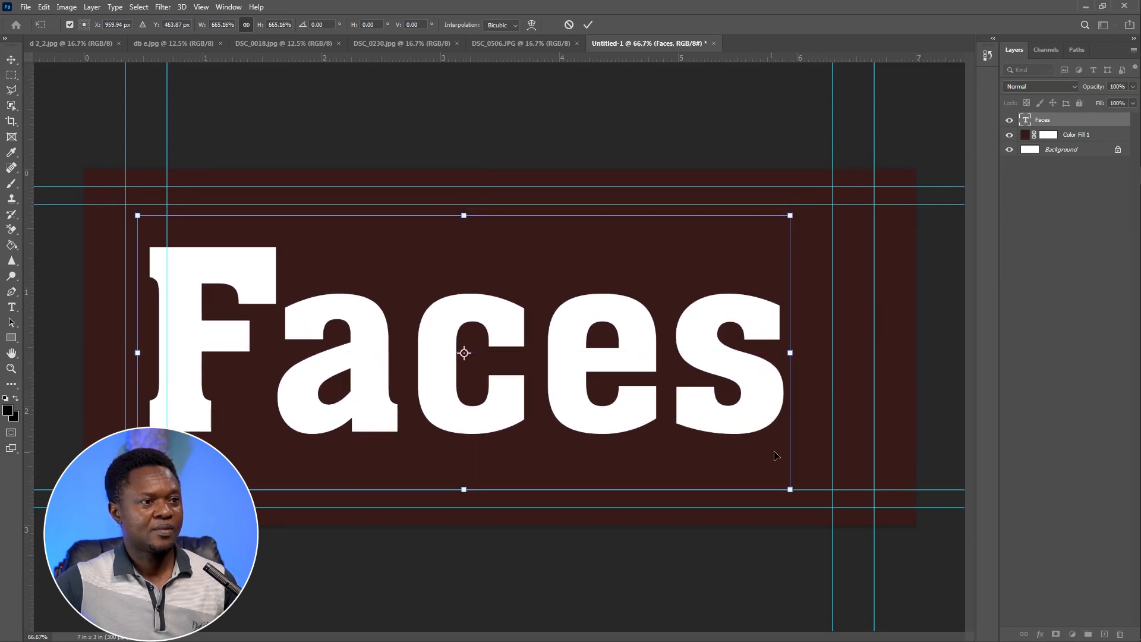
{"action": "left_click_drag", "start_coordinate": [790, 489], "coordinate": [873, 523]}
{"action": "left_click_drag", "start_coordinate": [872, 216], "coordinate": [892, 184]}
{"action": "mouse_move", "coordinate": [780, 311]}
{"action": "left_mouse_down"}
{"action": "mouse_move", "coordinate": [779, 292]}
{"action": "mouse_move", "coordinate": [765, 294]}
{"action": "left_mouse_up"}
{"action": "left_click_drag", "start_coordinate": [878, 187], "coordinate": [898, 177]}
{"action": "key", "text": "Return"}
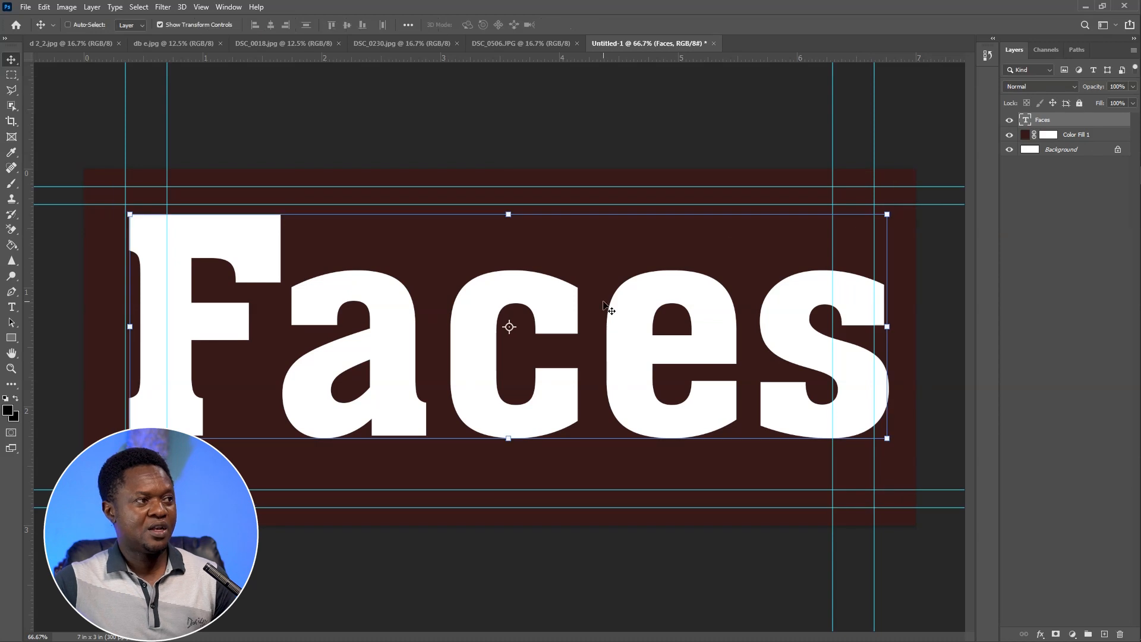
Step: Remove the vertical and horizontal guides from the canvas
{"action": "left_click_drag", "start_coordinate": [126, 157], "coordinate": [18, 158]}
{"action": "left_click_drag", "start_coordinate": [167, 173], "coordinate": [142, 57]}
{"action": "left_click_drag", "start_coordinate": [119, 204], "coordinate": [119, 57]}
{"action": "left_click_drag", "start_coordinate": [110, 490], "coordinate": [122, 48]}
{"action": "left_click_drag", "start_coordinate": [833, 477], "coordinate": [7, 429]}
{"action": "left_click_drag", "start_coordinate": [874, 487], "coordinate": [15, 470]}
Step: Shift the "Faces" text slightly down to center it vertically on the canvas
{"action": "key", "text": "shift+Down"}
{"action": "key", "text": "shift+Down"}
{"action": "key", "text": "shift+Down"}
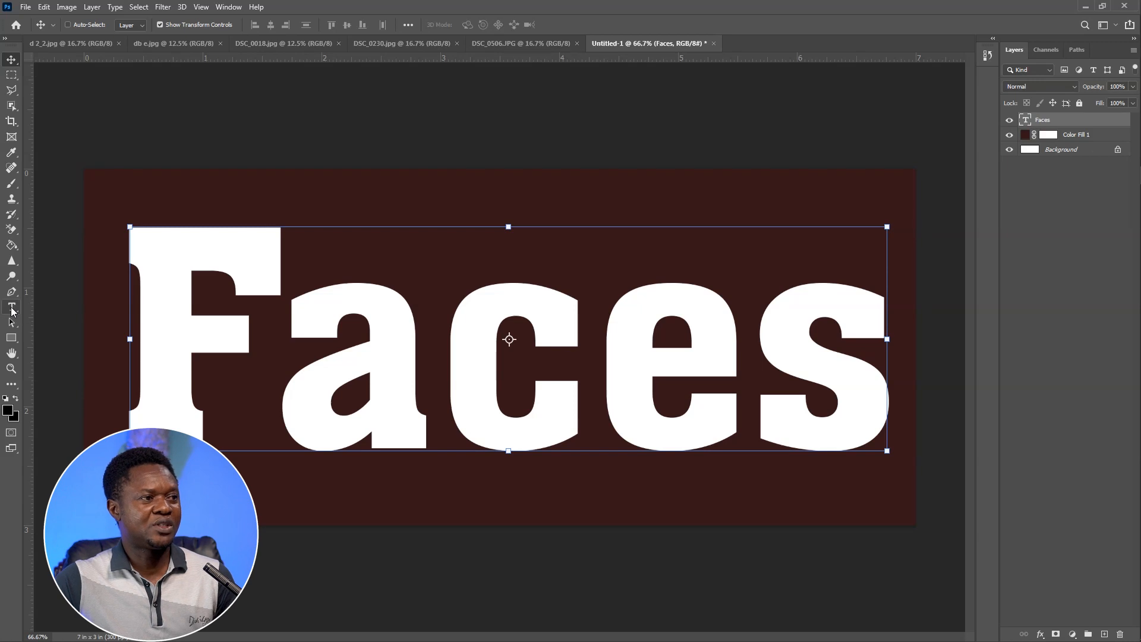
Step: Delete the letters "aces" from the text layer, keeping only the "F"
{"action": "left_click", "coordinate": [11, 307]}
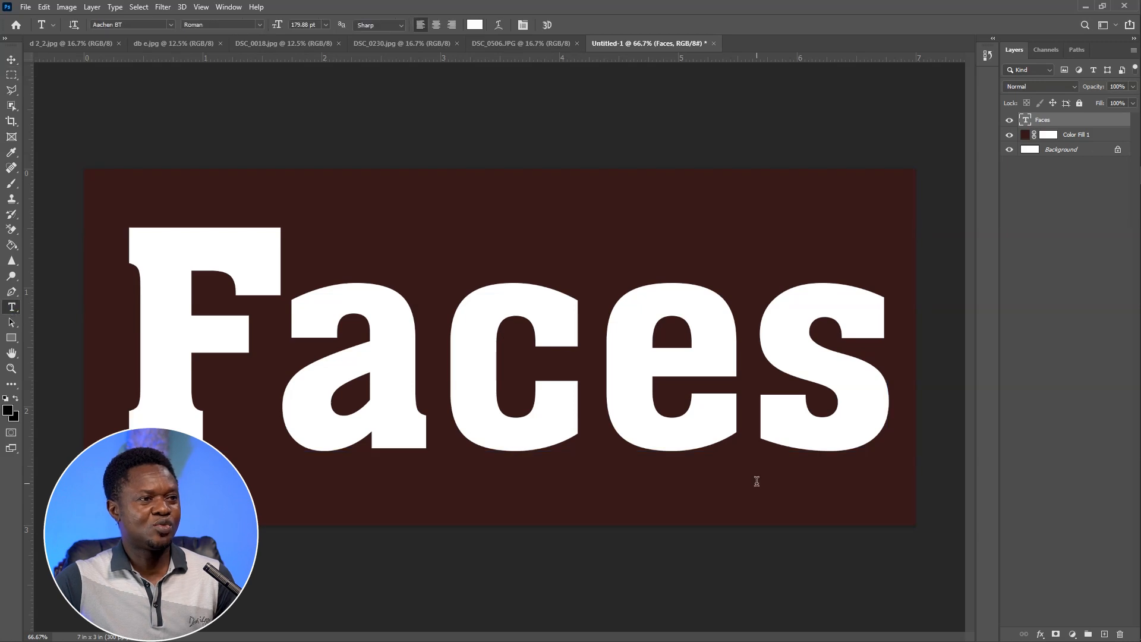
{"action": "left_click", "coordinate": [841, 401]}
{"action": "key", "text": "BackSpace"}
{"action": "key", "text": "BackSpace"}
{"action": "key", "text": "BackSpace"}
{"action": "key", "text": "BackSpace"}
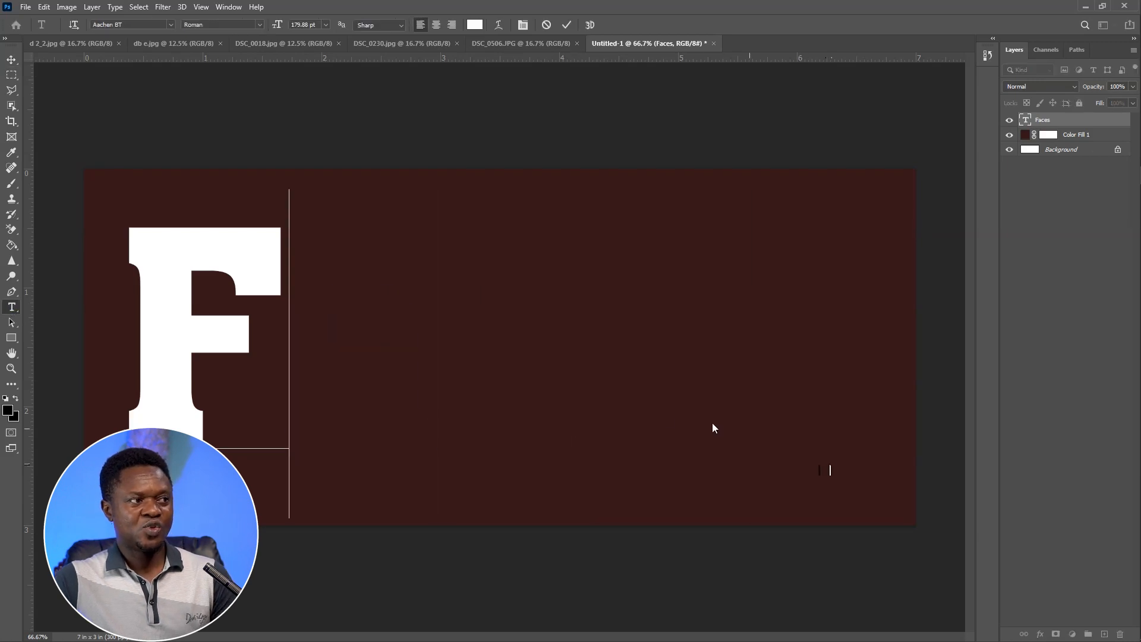
{"action": "left_click", "coordinate": [11, 59]}
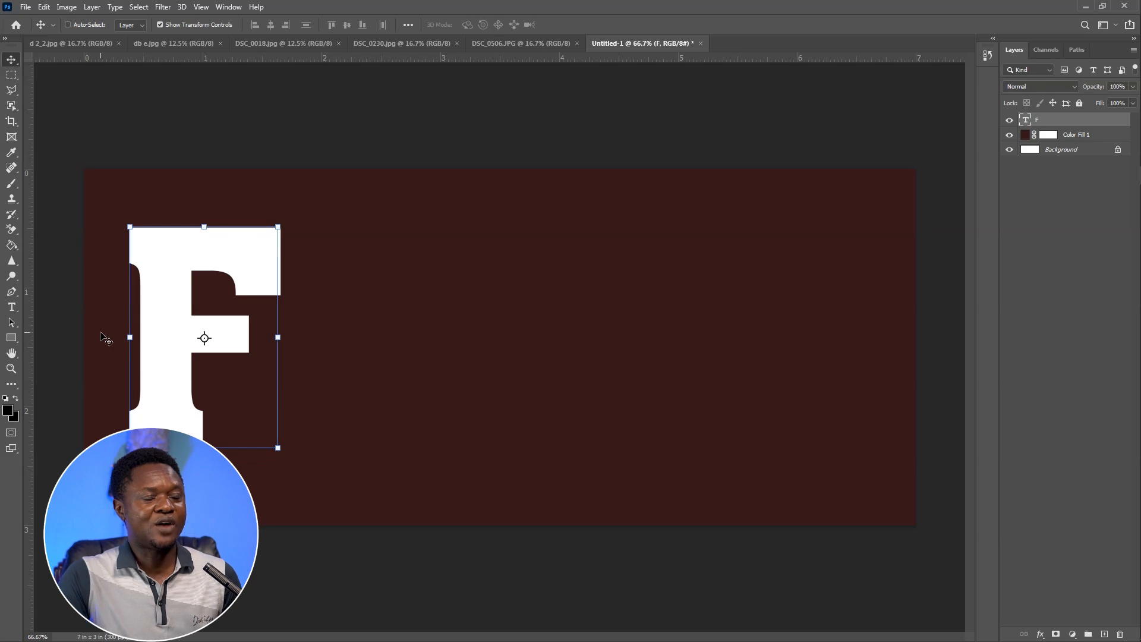
Step: Duplicate the "F" text layer
{"action": "key", "text": "ctrl"}
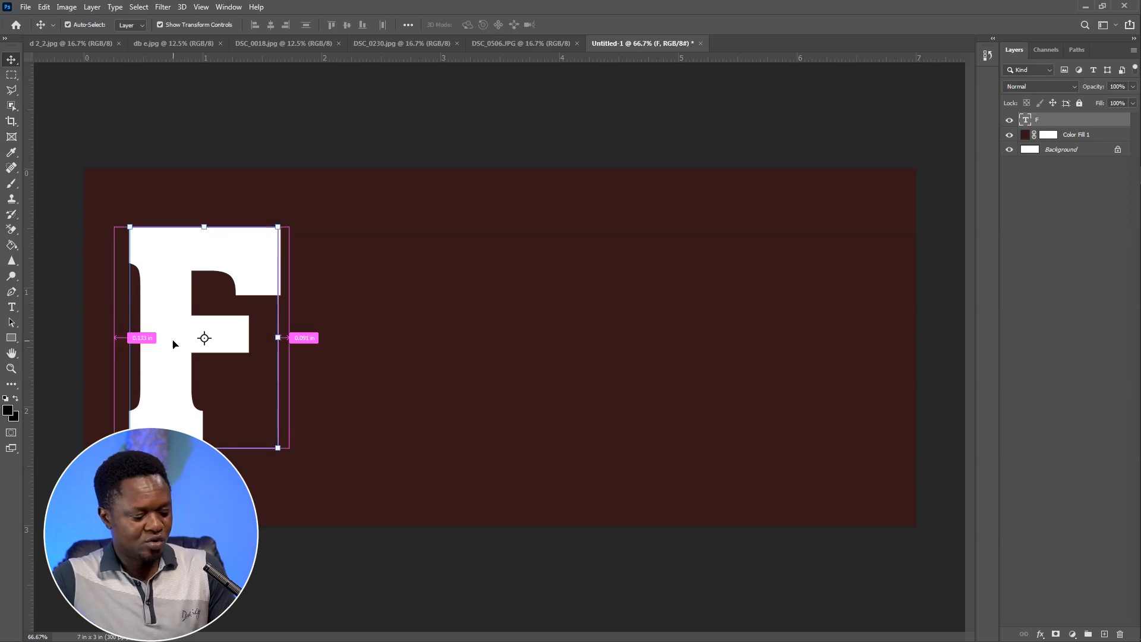
{"action": "key", "text": "ctrl+j"}
{"action": "left_click", "coordinate": [177, 350]}
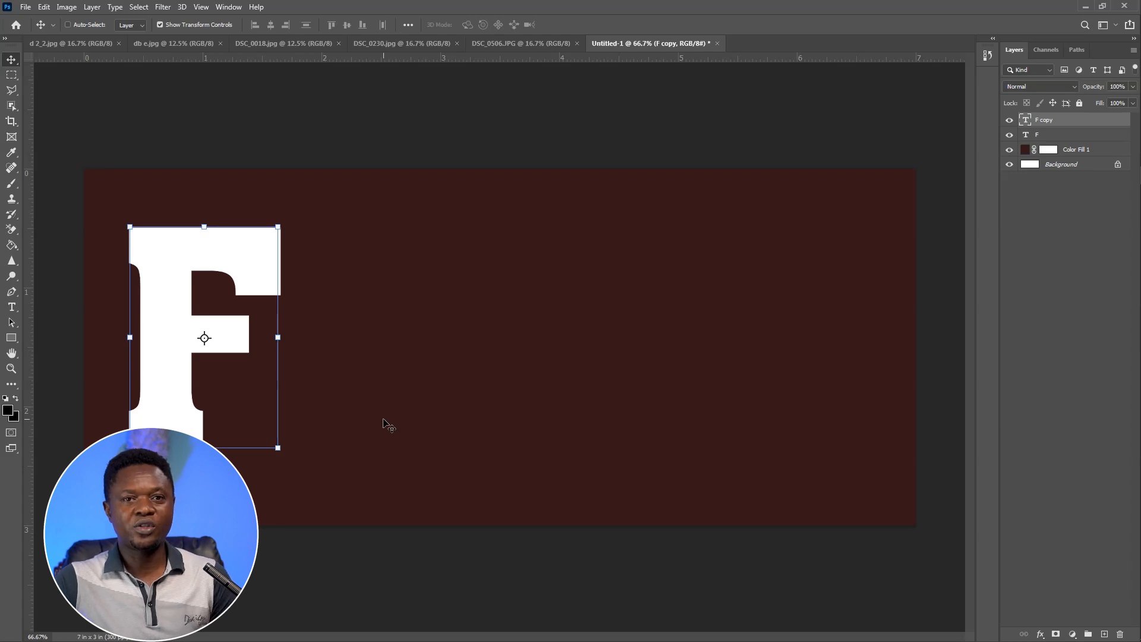
Step: Move the duplicated "F" horizontally until it stands just to the right of the original "F" with a small gap
{"action": "key", "text": "Right"}
{"action": "key", "text": "Right"}
{"action": "key", "text": "Right"}
{"action": "key", "text": "Right"}
{"action": "key", "text": "Right"}
{"action": "key", "text": "Right"}
{"action": "key", "text": "Right"}
{"action": "key", "text": "Right"}
{"action": "key", "text": "Right"}
{"action": "key", "text": "Right"}
{"action": "key", "text": "Right"}
{"action": "key", "text": "Right"}
{"action": "key", "text": "Right"}
{"action": "key", "text": "Right"}
{"action": "key", "text": "Right"}
{"action": "key", "text": "Right"}
{"action": "key", "text": "Right"}
{"action": "key", "text": "Right"}
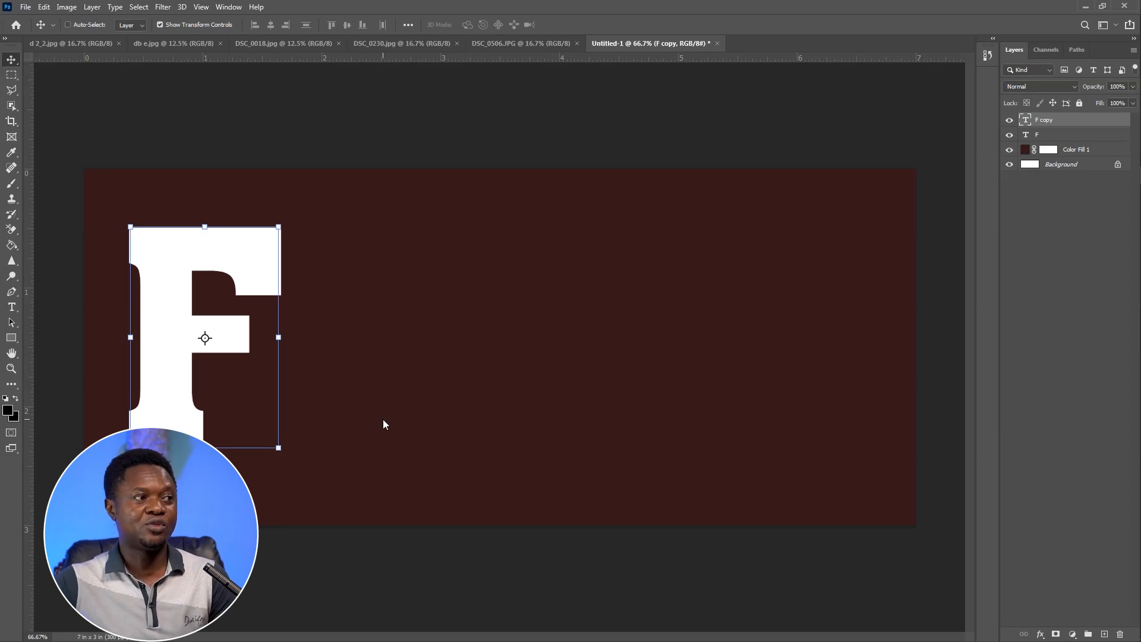
{"action": "key", "text": "Right"}
{"action": "key", "text": "Right"}
{"action": "key", "text": "Right"}
{"action": "key", "text": "Right"}
{"action": "key", "text": "Right"}
{"action": "key", "text": "Right"}
{"action": "key", "text": "Right"}
{"action": "key", "text": "Right"}
{"action": "key", "text": "Right"}
{"action": "key", "text": "Right"}
{"action": "key", "text": "Right"}
{"action": "key", "text": "Right"}
{"action": "key", "text": "Right"}
{"action": "key", "text": "Right"}
{"action": "key", "text": "Right"}
{"action": "key", "text": "Right"}
{"action": "key", "text": "Right"}
{"action": "key", "text": "Right"}
{"action": "key", "text": "Right"}
{"action": "key", "text": "Right"}
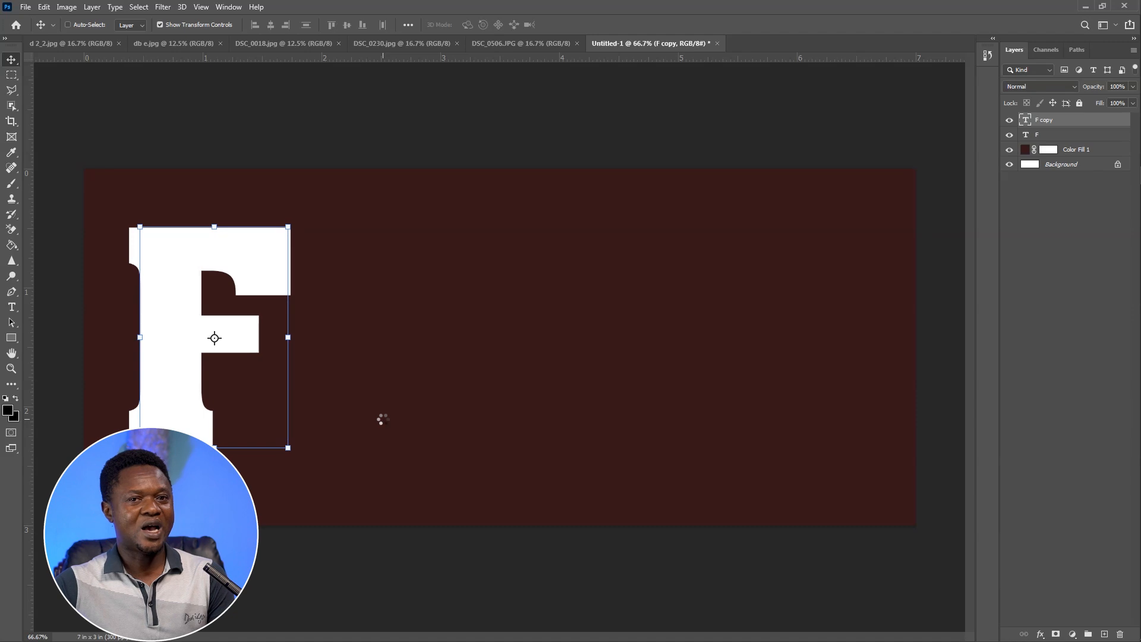
{"action": "key", "text": "Right"}
{"action": "key", "text": "Right"}
{"action": "key", "text": "Right"}
{"action": "key", "text": "Right"}
{"action": "key", "text": "Right"}
{"action": "key", "text": "Right"}
{"action": "key", "text": "Right"}
{"action": "key", "text": "Right"}
{"action": "key", "text": "Right"}
{"action": "key", "text": "Right"}
{"action": "key", "text": "Right"}
{"action": "key", "text": "Right"}
{"action": "key", "text": "Right"}
{"action": "key", "text": "Right"}
{"action": "key", "text": "Right"}
{"action": "key", "text": "Right"}
{"action": "key", "text": "Right"}
{"action": "key", "text": "Right"}
{"action": "key", "text": "Right"}
{"action": "key", "text": "Right"}
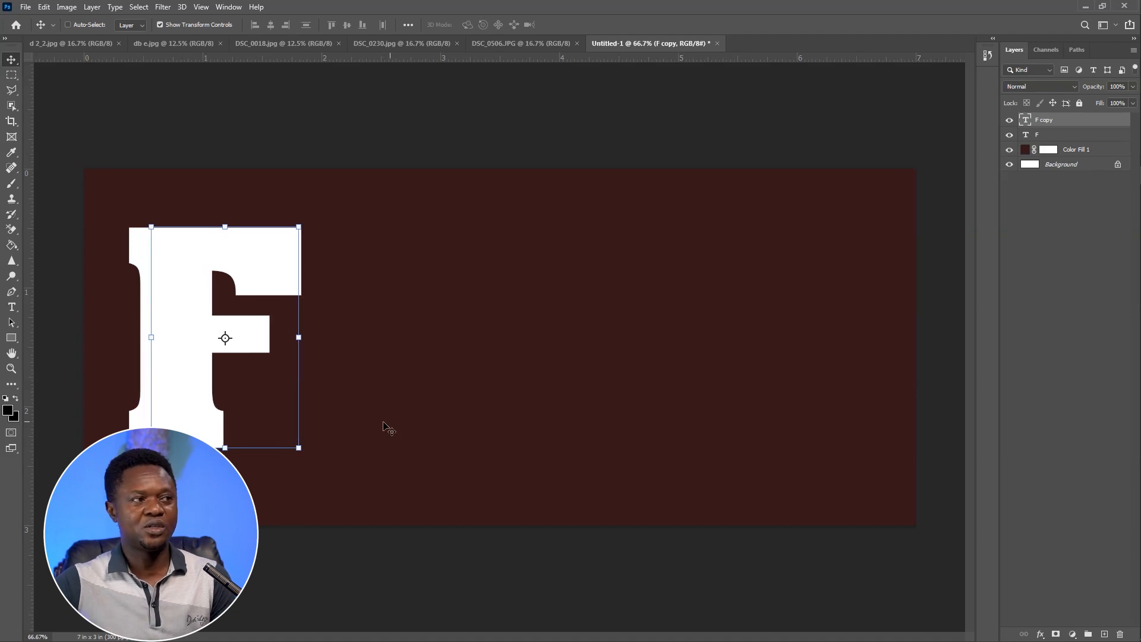
{"action": "key", "text": "Right"}
{"action": "key", "text": "Right"}
{"action": "key", "text": "Right"}
{"action": "key", "text": "Right"}
{"action": "key", "text": "Right"}
{"action": "key", "text": "Right"}
{"action": "key", "text": "Right"}
{"action": "key", "text": "Right"}
{"action": "key", "text": "Right"}
{"action": "key", "text": "Right"}
{"action": "key", "text": "Right"}
{"action": "key", "text": "Right"}
{"action": "key", "text": "Right"}
{"action": "key", "text": "Right"}
{"action": "key", "text": "Right"}
{"action": "key", "text": "Right"}
{"action": "key", "text": "Right"}
{"action": "key", "text": "Right"}
{"action": "key", "text": "Right"}
{"action": "key", "text": "Right"}
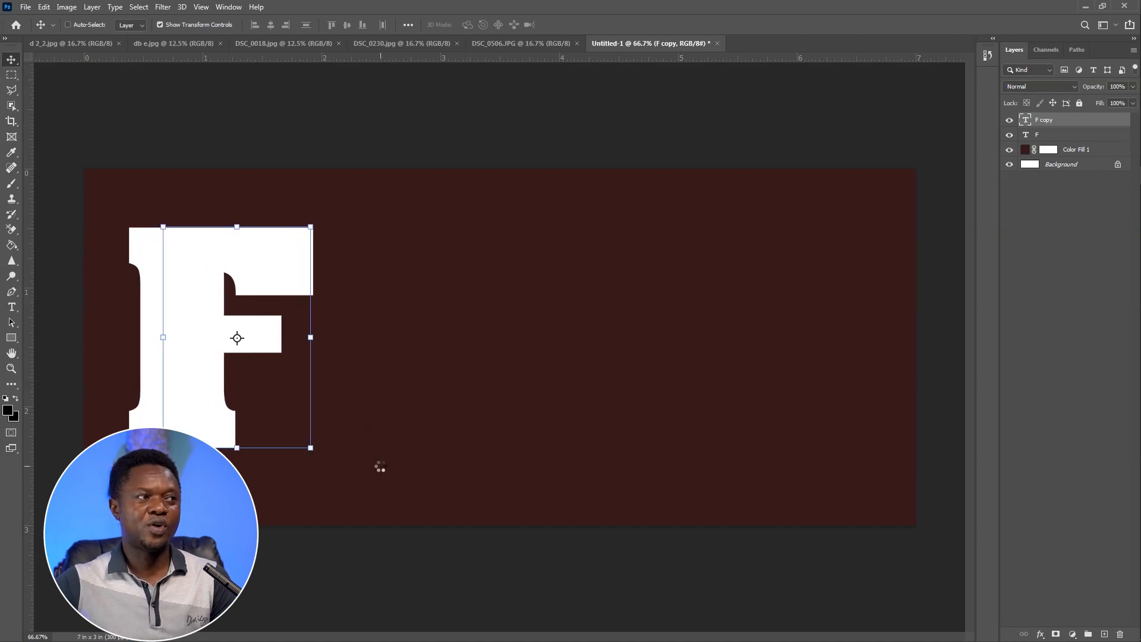
{"action": "key", "text": "Right"}
{"action": "key", "text": "Right"}
{"action": "key", "text": "Right"}
{"action": "key", "text": "Right"}
{"action": "key", "text": "Right"}
{"action": "key", "text": "Right"}
{"action": "key", "text": "Right"}
{"action": "key", "text": "Right"}
{"action": "key", "text": "Right"}
{"action": "key", "text": "Right"}
{"action": "key", "text": "Right"}
{"action": "key", "text": "Right"}
{"action": "key", "text": "Right"}
{"action": "key", "text": "Right"}
{"action": "key", "text": "Right"}
{"action": "key", "text": "Right"}
{"action": "key", "text": "Right"}
{"action": "key", "text": "Right"}
{"action": "key", "text": "Right"}
{"action": "key", "text": "Right"}
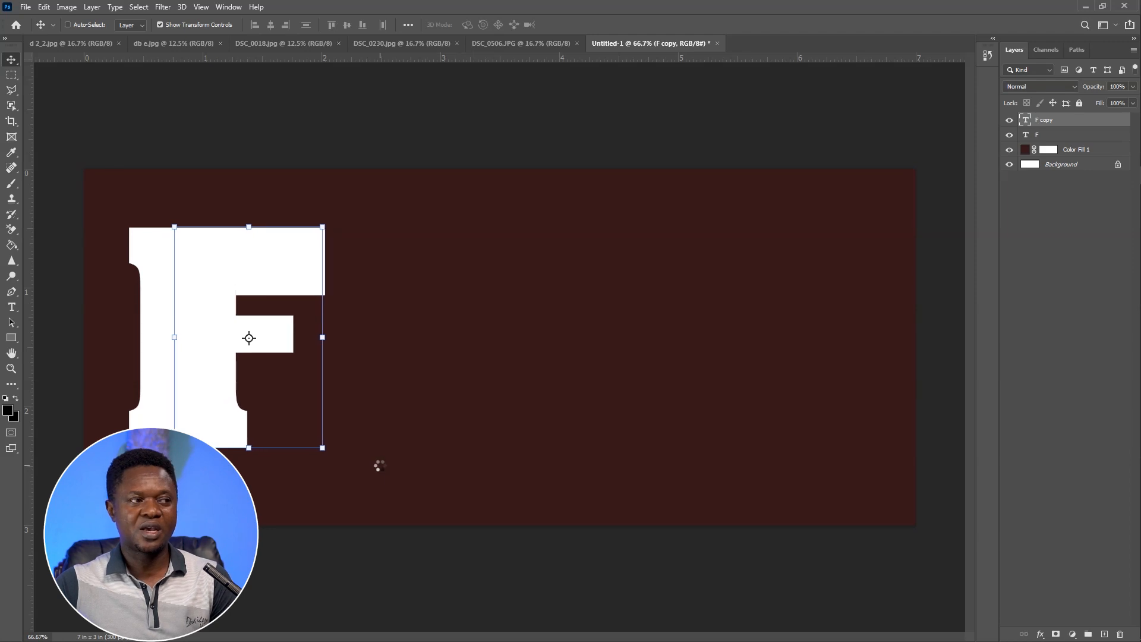
{"action": "key", "text": "Right"}
{"action": "key", "text": "Right"}
{"action": "key", "text": "Right"}
{"action": "key", "text": "Right"}
{"action": "key", "text": "Right"}
{"action": "key", "text": "Right"}
{"action": "key", "text": "Right"}
{"action": "key", "text": "Right"}
{"action": "key", "text": "Right"}
{"action": "key", "text": "Right"}
{"action": "key", "text": "Right"}
{"action": "key", "text": "Right"}
{"action": "key", "text": "Right"}
{"action": "key", "text": "Right"}
{"action": "key", "text": "Right"}
{"action": "key", "text": "Right"}
{"action": "key", "text": "Right"}
{"action": "key", "text": "Right"}
{"action": "key", "text": "Right"}
{"action": "key", "text": "Right"}
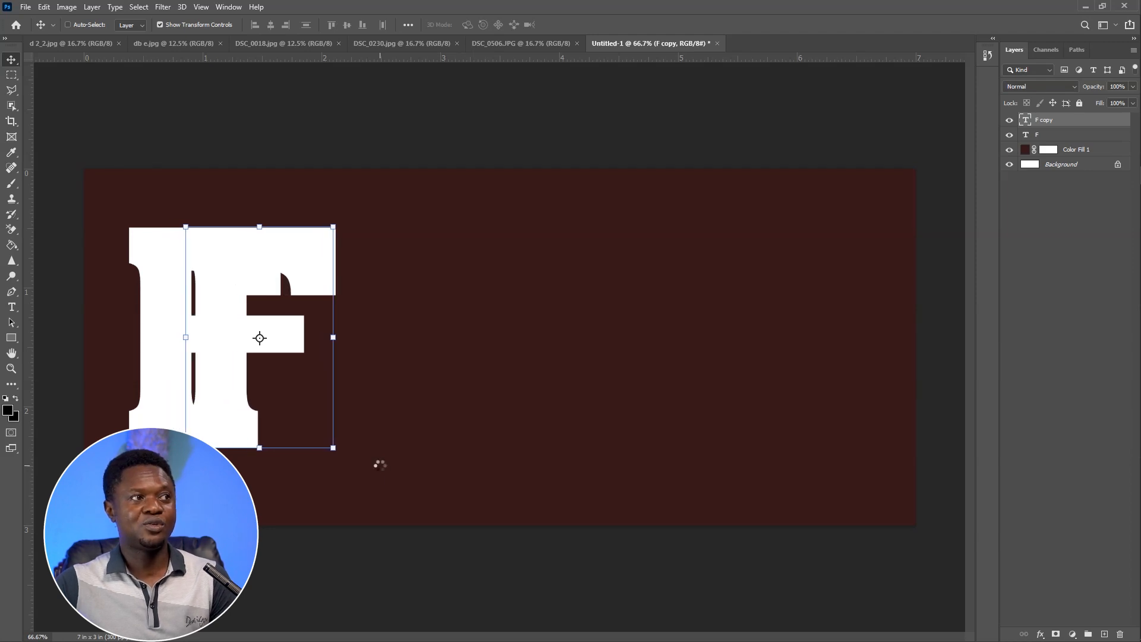
{"action": "key", "text": "Right"}
{"action": "key", "text": "Right"}
{"action": "key", "text": "Right"}
{"action": "key", "text": "Right"}
{"action": "key", "text": "Right"}
{"action": "key", "text": "Right"}
{"action": "key", "text": "Right"}
{"action": "key", "text": "Right"}
{"action": "key", "text": "Right"}
{"action": "key", "text": "Right"}
{"action": "key", "text": "Right"}
{"action": "key", "text": "Right"}
{"action": "key", "text": "Right"}
{"action": "key", "text": "Right"}
{"action": "key", "text": "Right"}
{"action": "key", "text": "Right"}
{"action": "key", "text": "Right"}
{"action": "key", "text": "Right"}
{"action": "key", "text": "Right"}
{"action": "key", "text": "Right"}
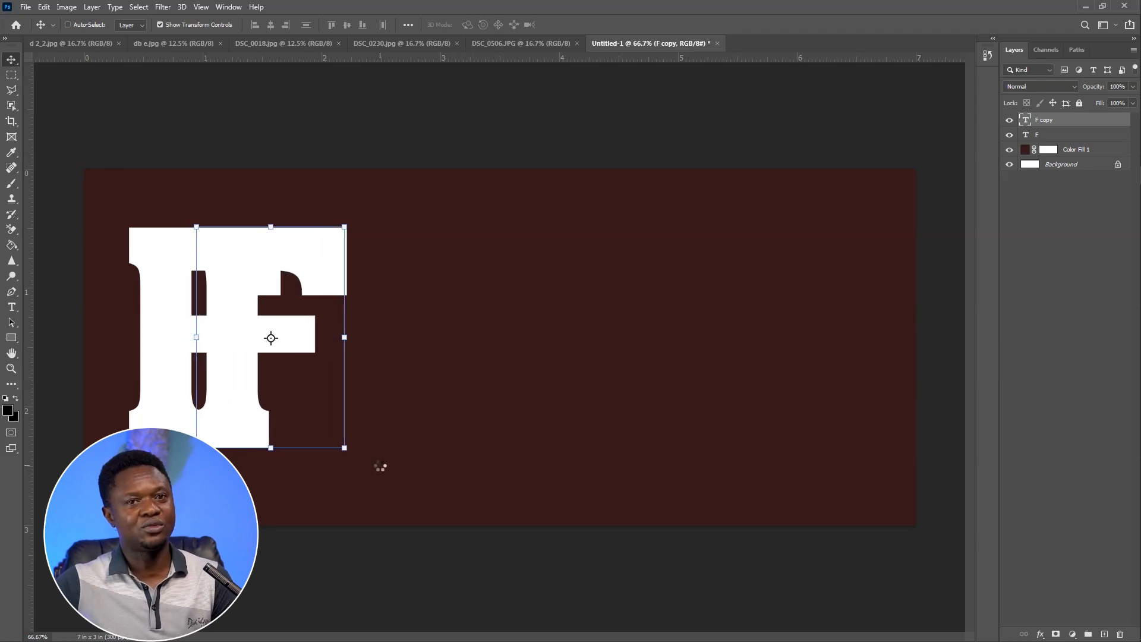
{"action": "left_click_drag", "start_coordinate": [276, 358], "coordinate": [340, 357]}
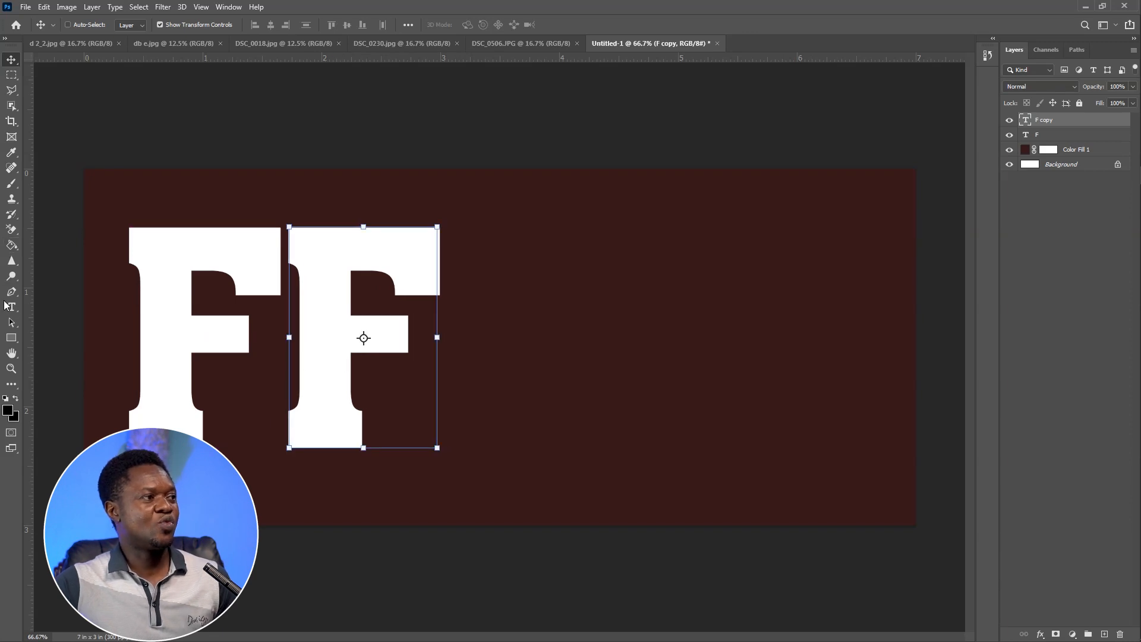
Step: Replace the letter in the duplicated "F" text layer with a lowercase "a"
{"action": "left_click", "coordinate": [11, 307]}
{"action": "left_click", "coordinate": [400, 331]}
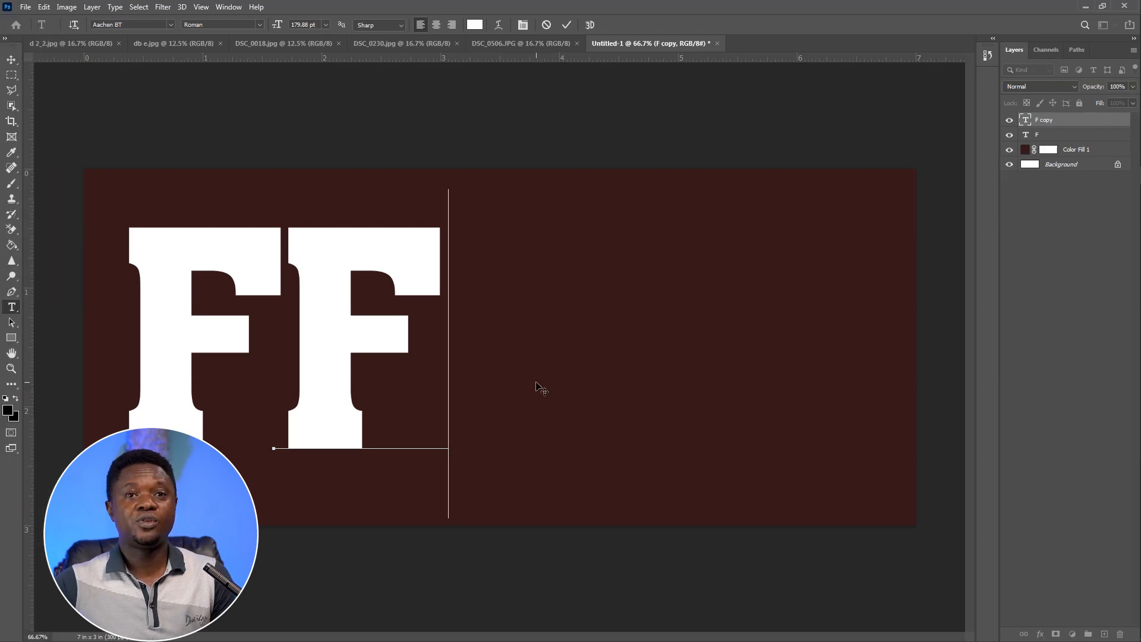
{"action": "key", "text": "Left"}
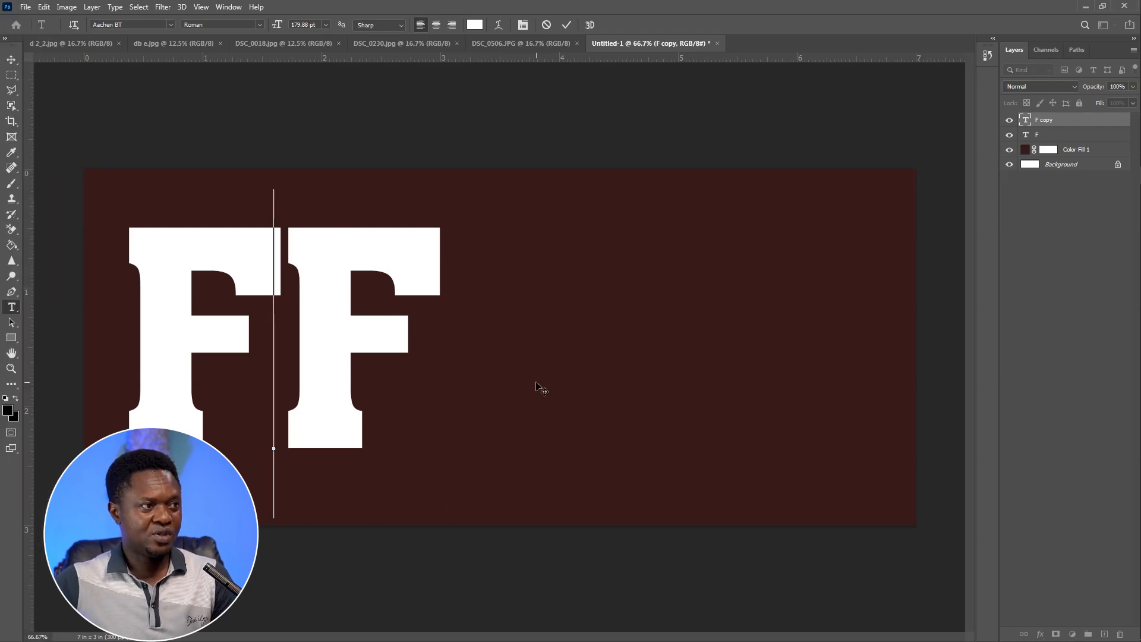
{"action": "key", "text": "Delete"}
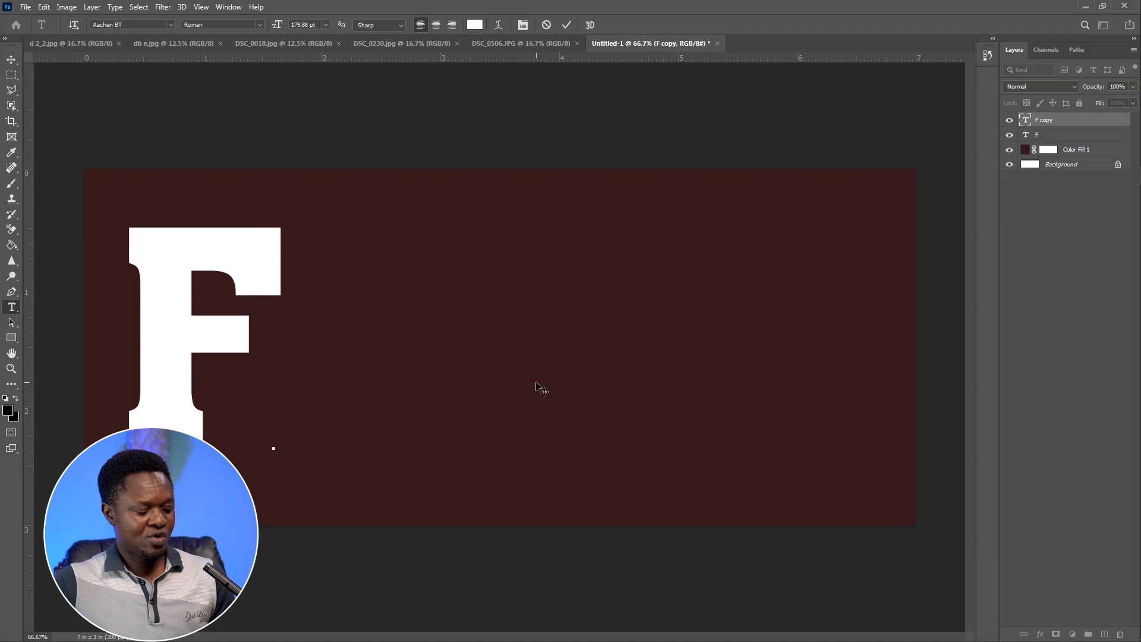
{"action": "type", "text": "a"}
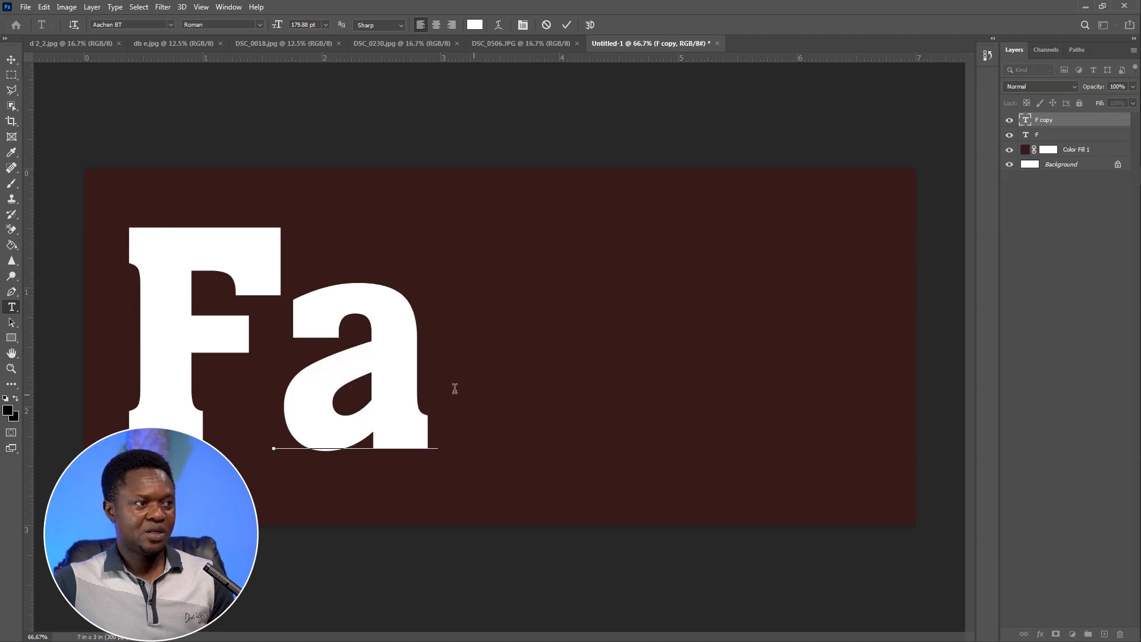
{"action": "left_click", "coordinate": [11, 60]}
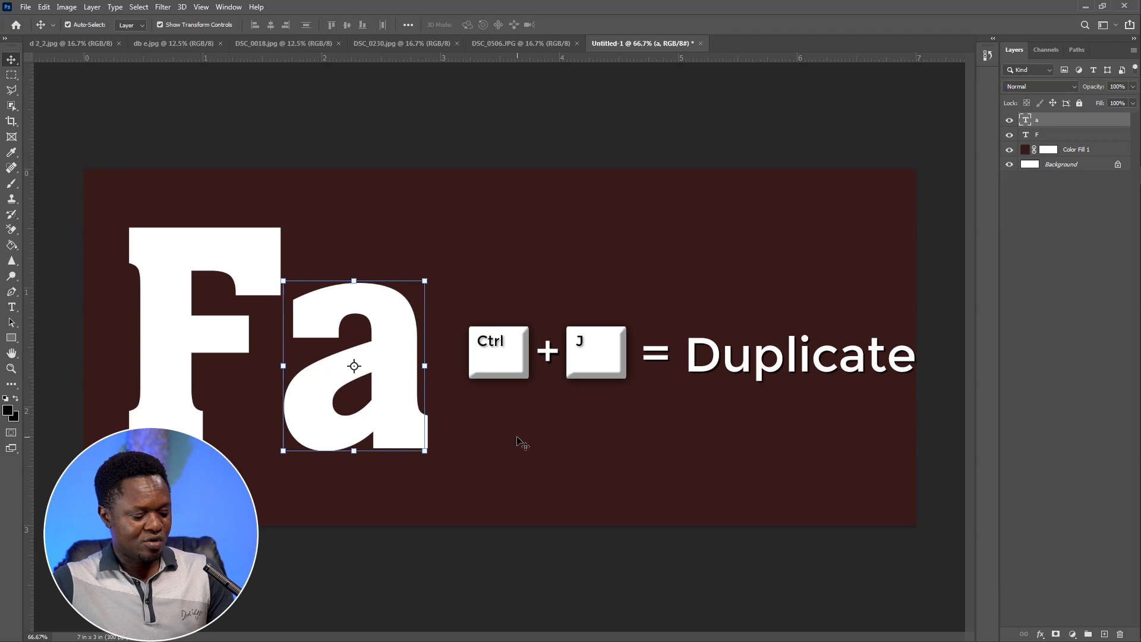
Step: Duplicate the "a" text layer to the right of the original and change the copy's letter to "c"
{"action": "key", "text": "ctrl+j"}
{"action": "left_click_drag", "start_coordinate": [406, 408], "coordinate": [551, 411]}
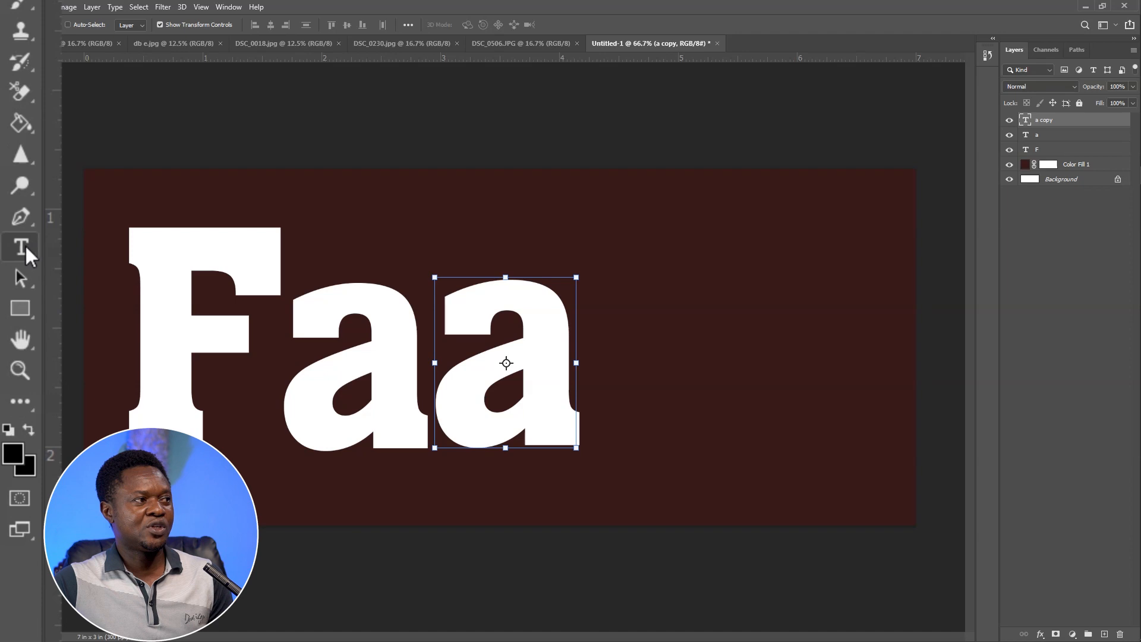
{"action": "left_click", "coordinate": [11, 307]}
{"action": "left_click", "coordinate": [565, 399]}
{"action": "key", "text": "BackSpace"}
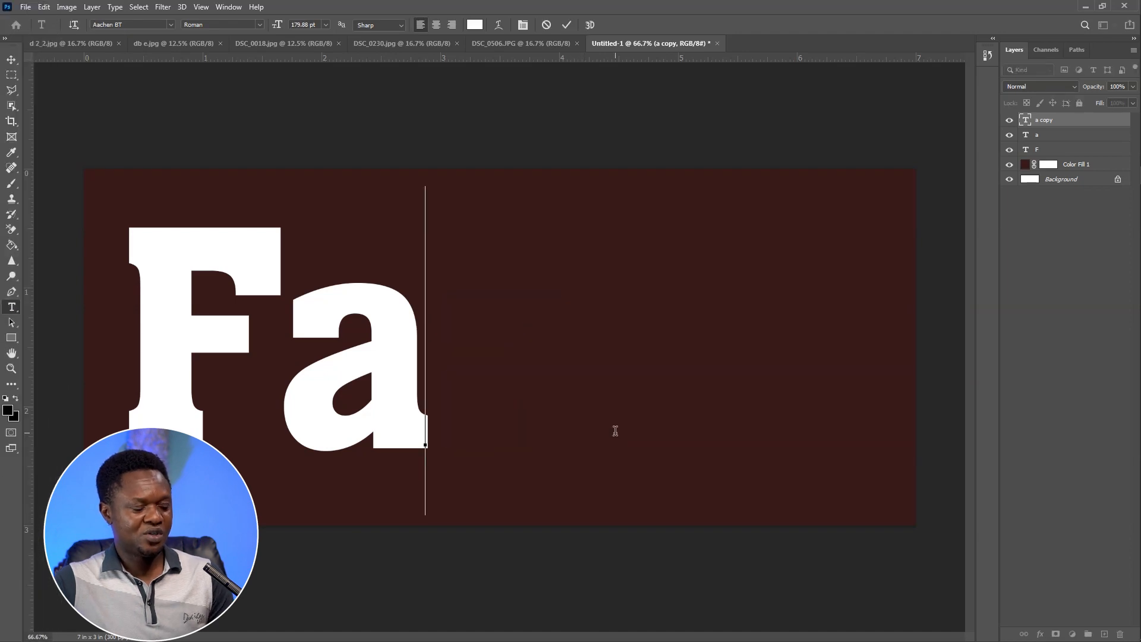
{"action": "type", "text": "c"}
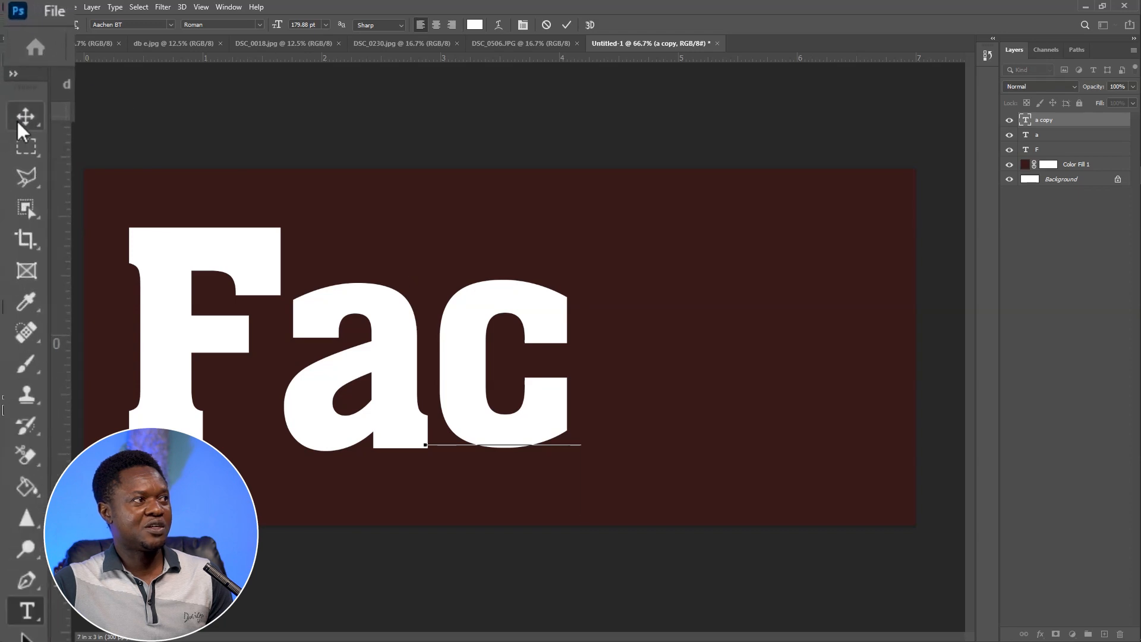
{"action": "left_click", "coordinate": [11, 59]}
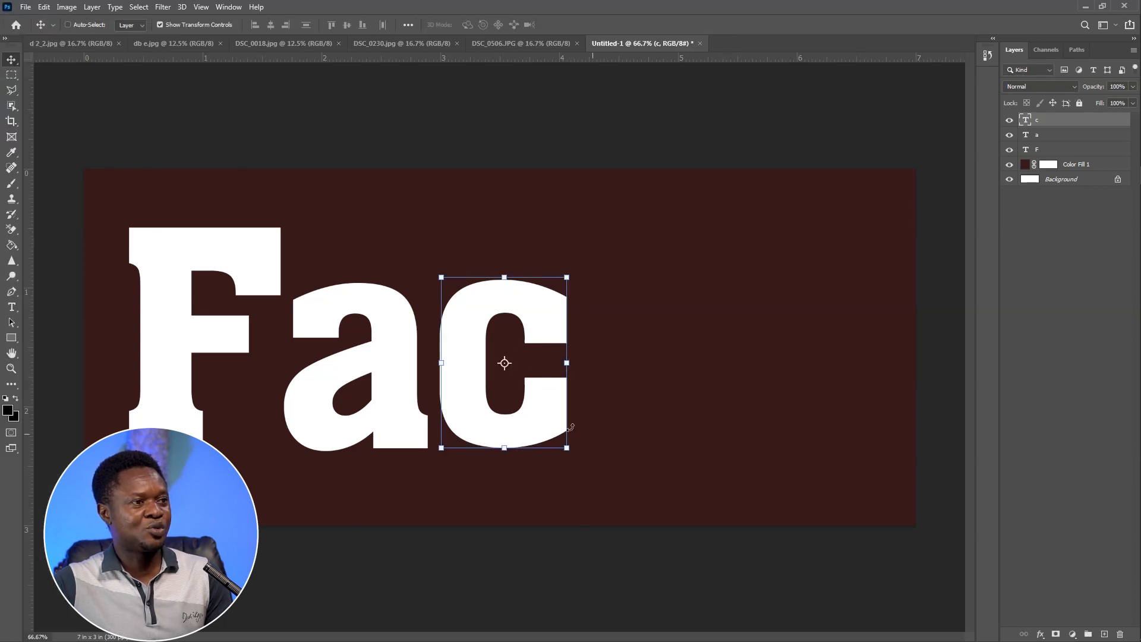
Step: Duplicate the "c" text layer to the right of the original and change the copy's letter to "e"
{"action": "key", "text": "ctrl+j"}
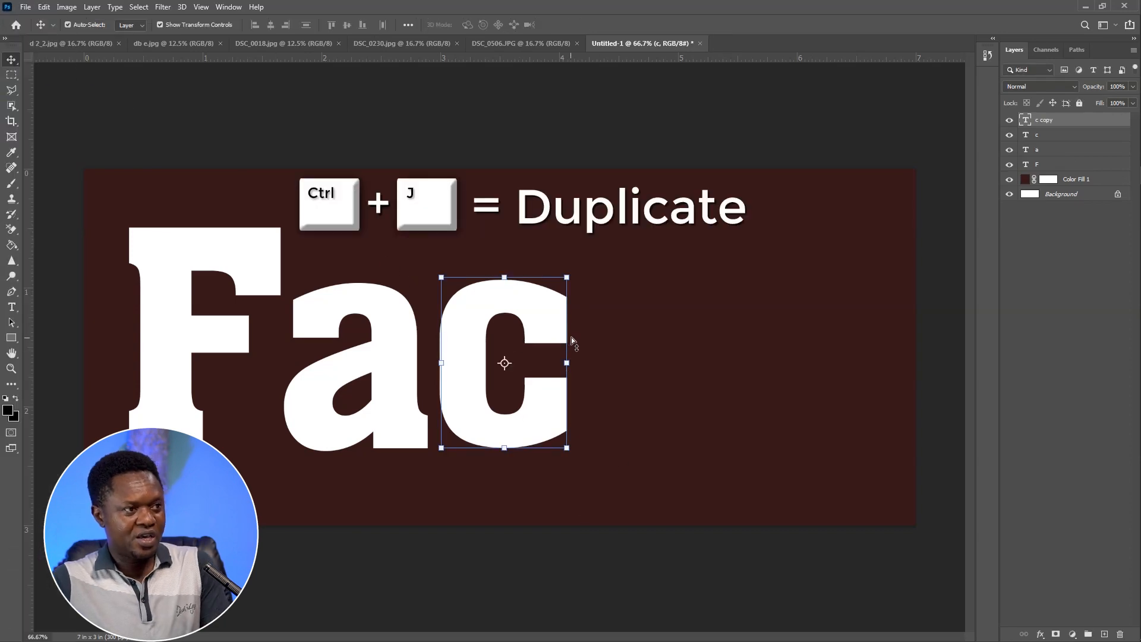
{"action": "left_click_drag", "start_coordinate": [542, 327], "coordinate": [681, 334]}
{"action": "key", "text": "t"}
{"action": "left_click", "coordinate": [672, 355]}
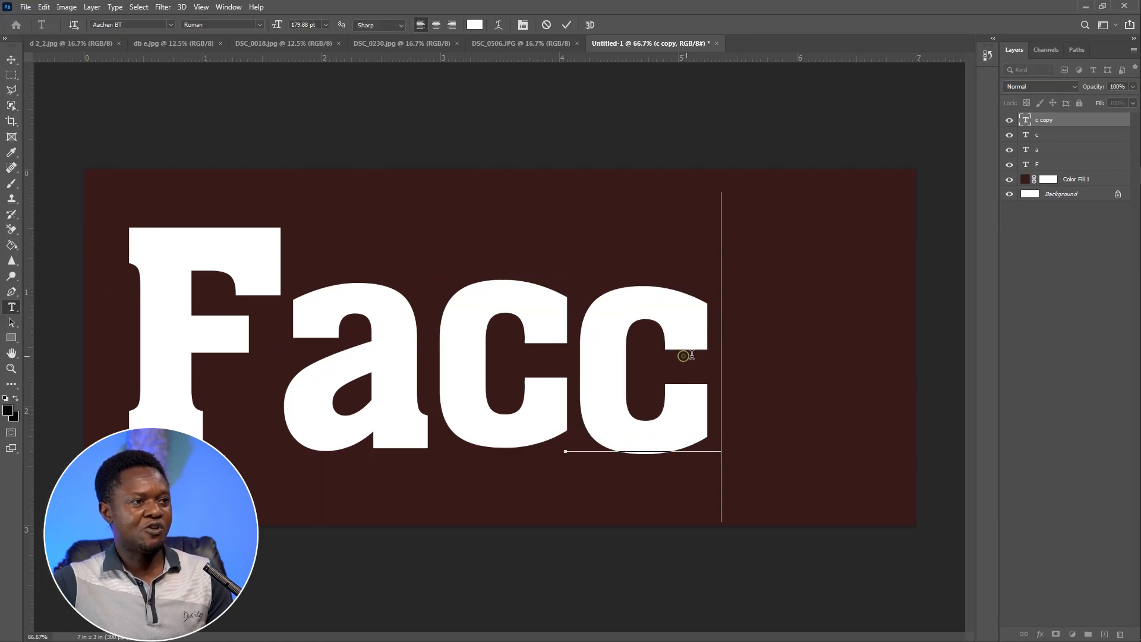
{"action": "key", "text": "BackSpace"}
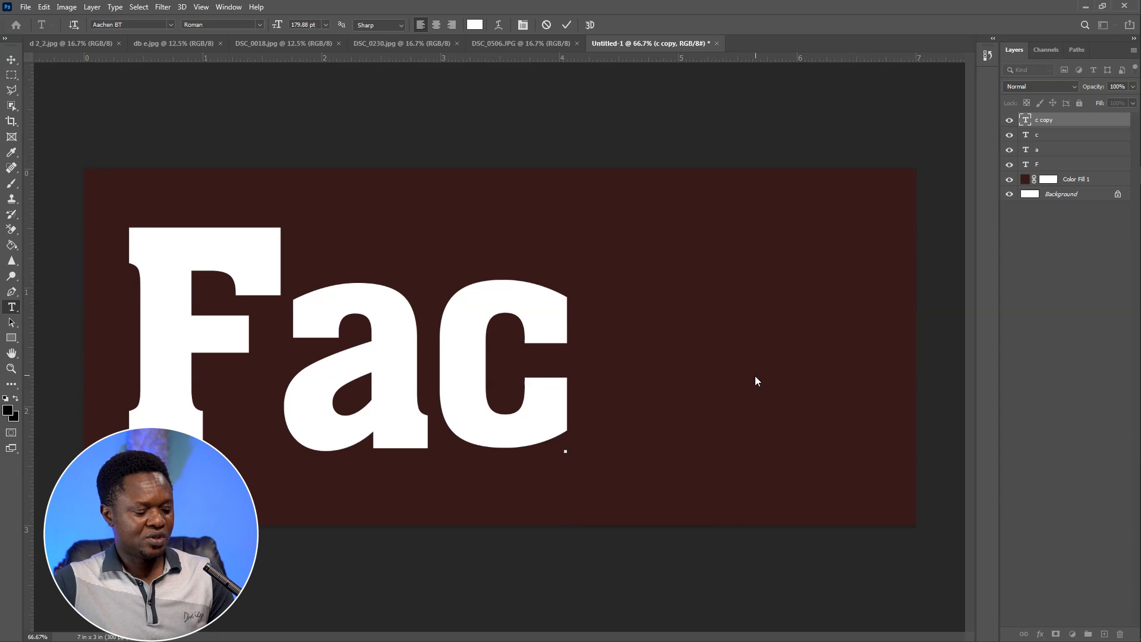
{"action": "type", "text": "e"}
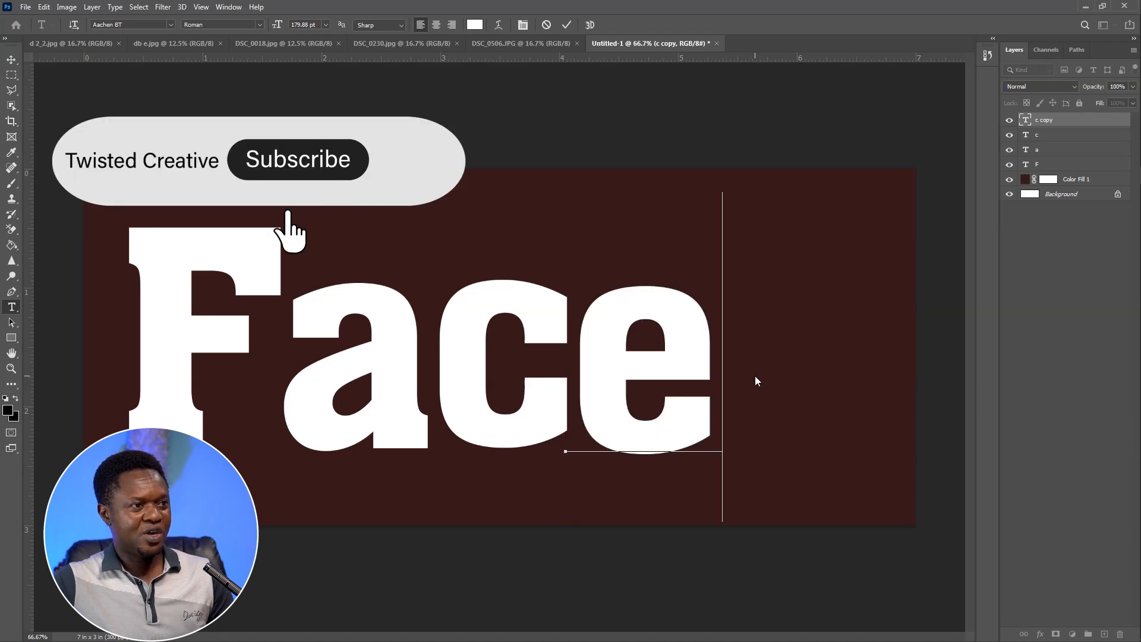
{"action": "key", "text": "ctrl+Return"}
{"action": "key", "text": "v"}
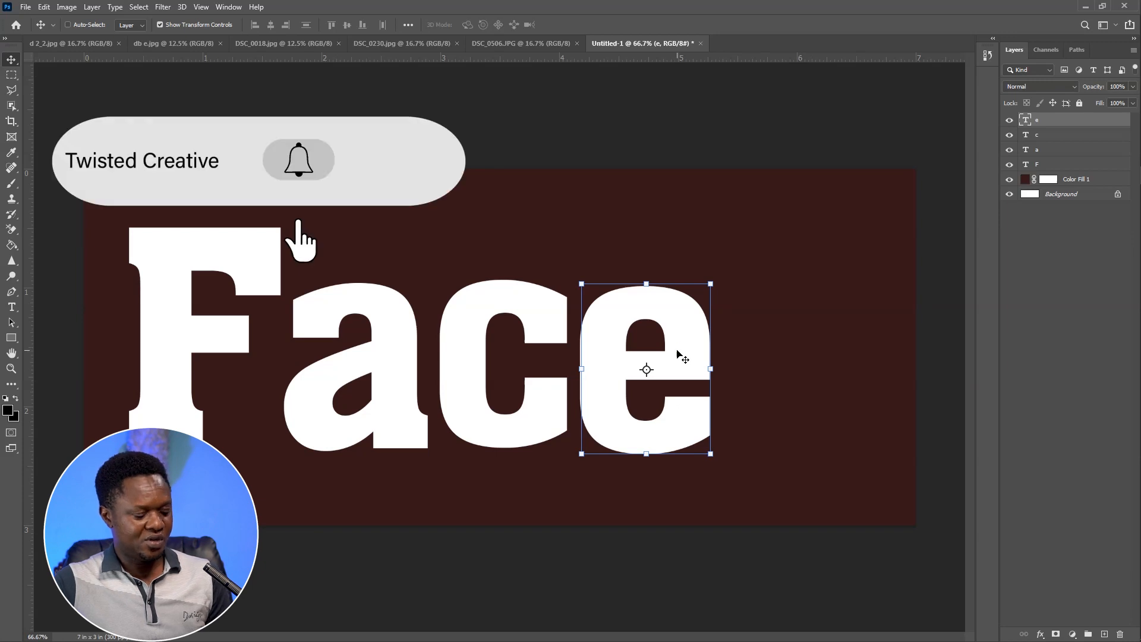
Step: Duplicate the "e" text layer to the right of the original and change the copy's letter to "s"
{"action": "key", "text": "ctrl"}
{"action": "key", "text": "ctrl+j"}
{"action": "left_click_drag", "start_coordinate": [687, 362], "coordinate": [827, 366]}
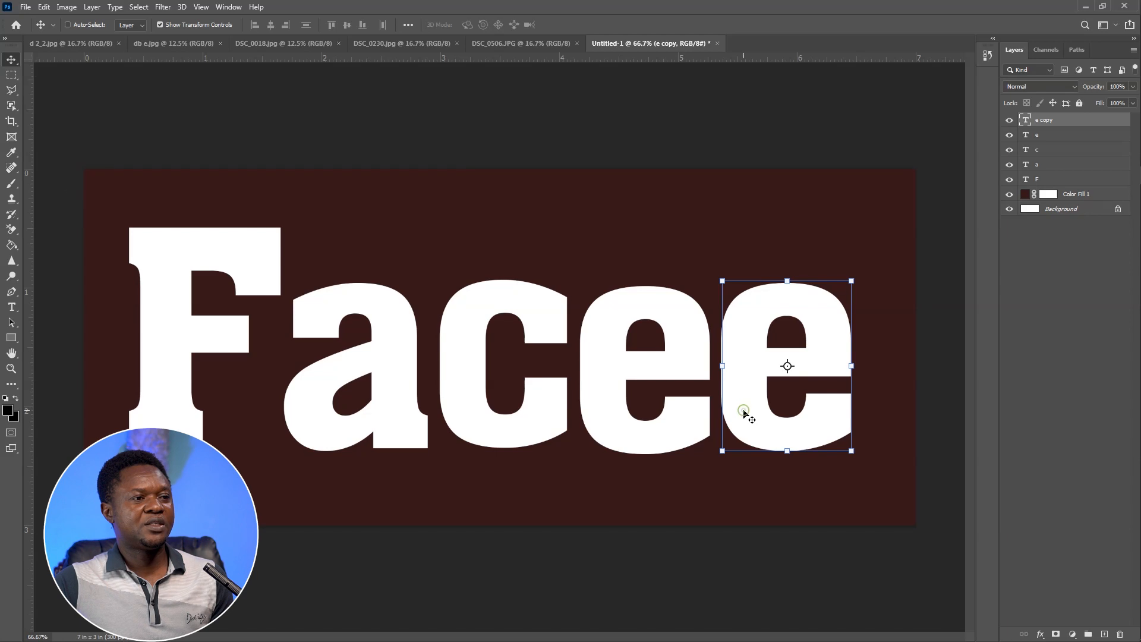
{"action": "left_click", "coordinate": [11, 307]}
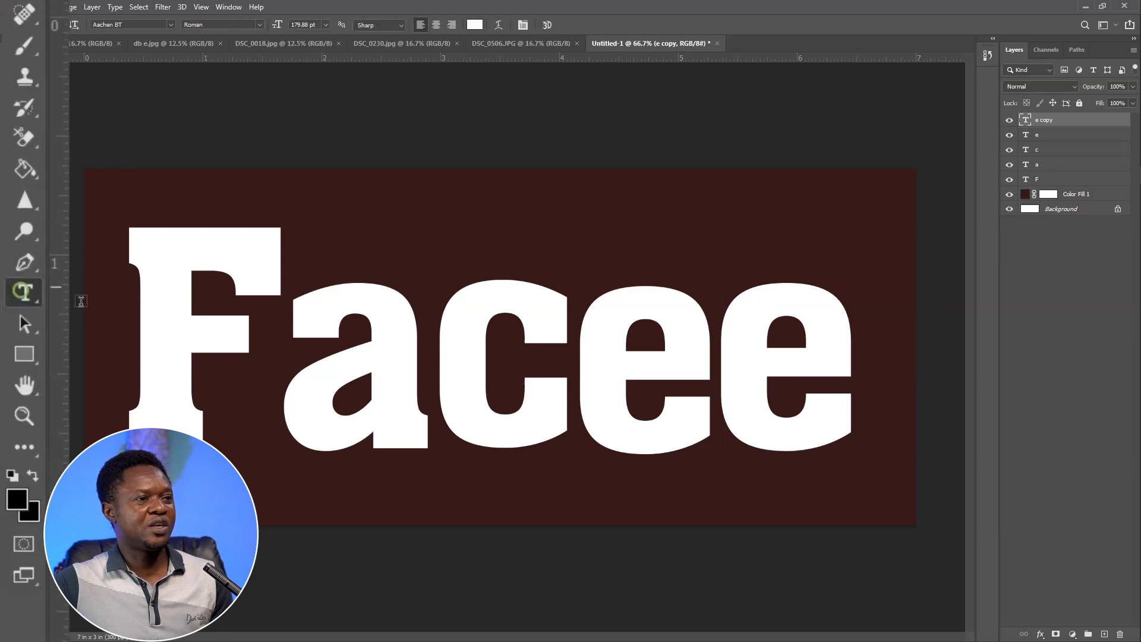
{"action": "left_click", "coordinate": [827, 368]}
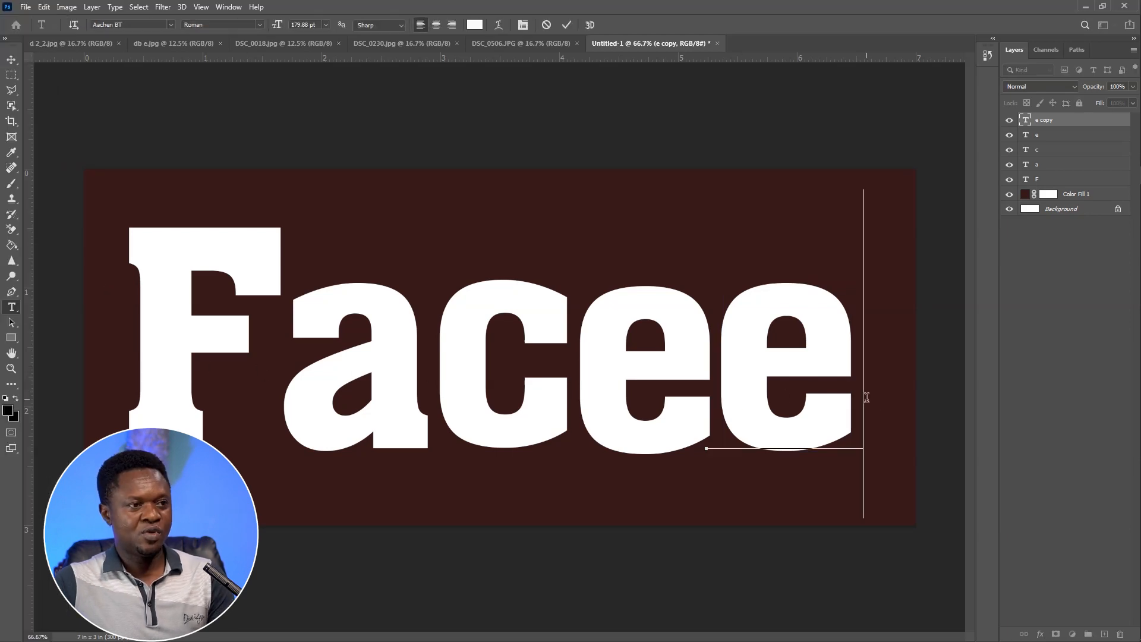
{"action": "key", "text": "BackSpace"}
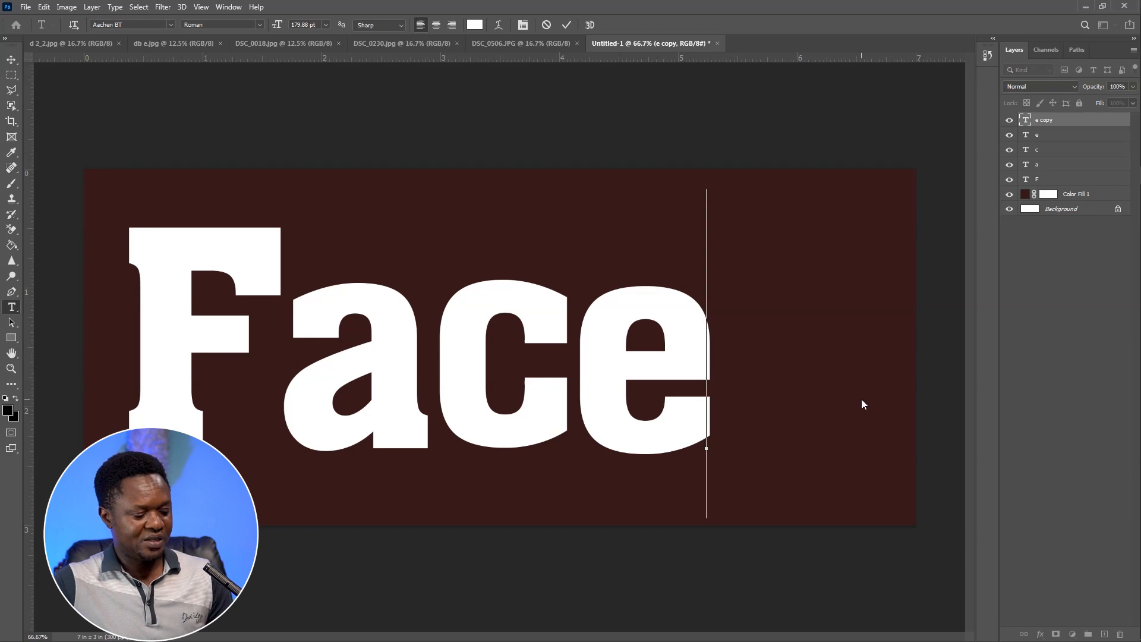
{"action": "type", "text": "s"}
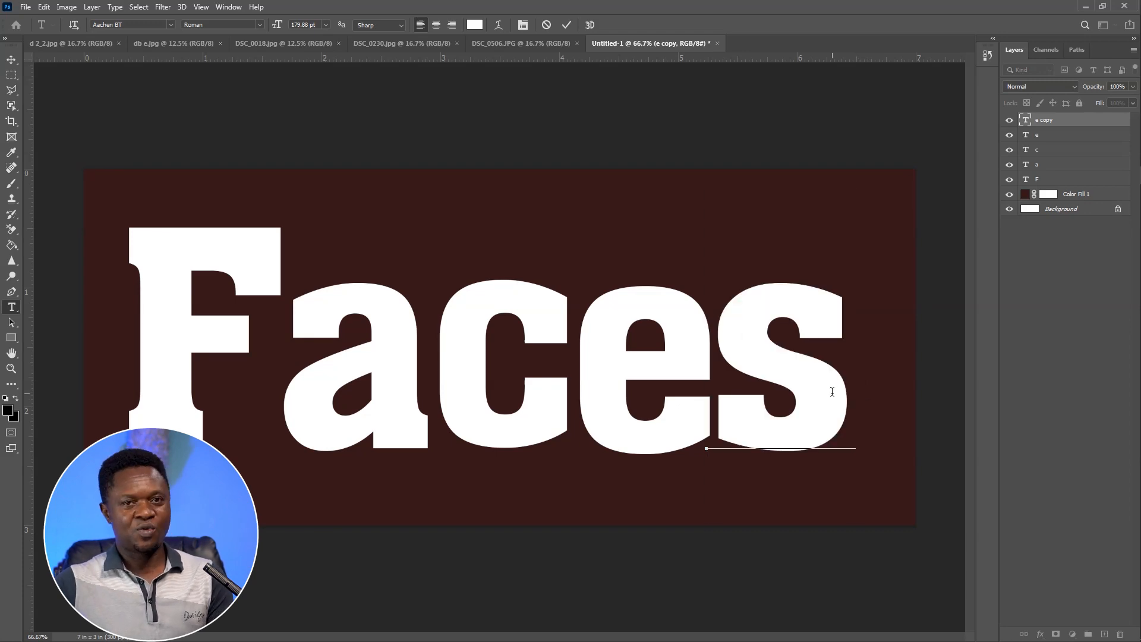
{"action": "left_click", "coordinate": [12, 59]}
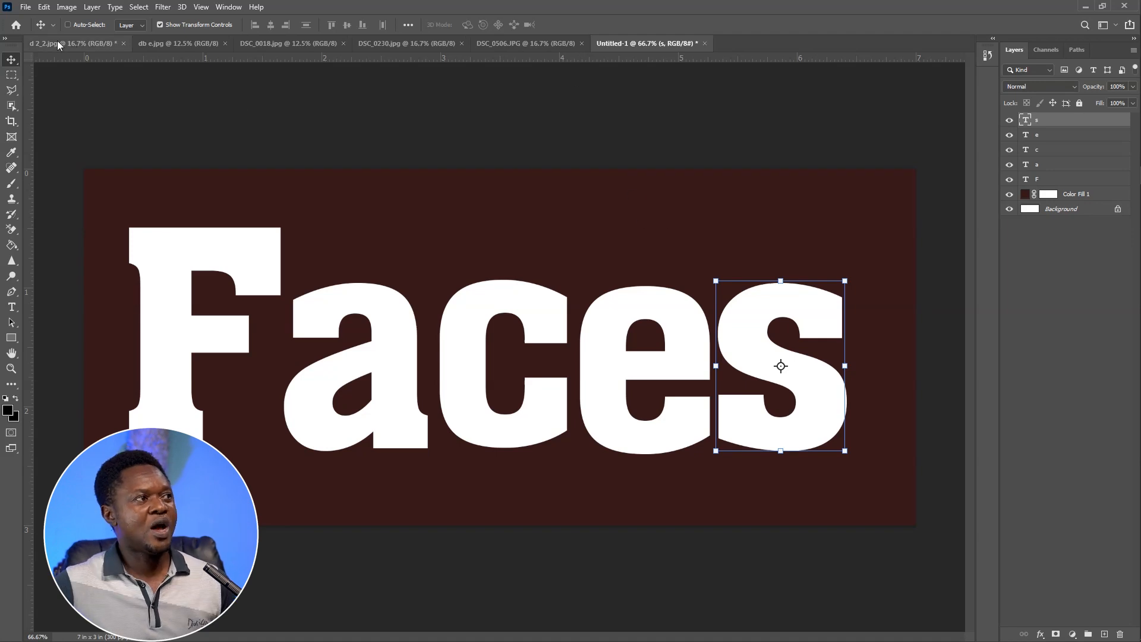
Step: In d 2_2.jpg, select a rectangle around the woman's face and copy it to a new layer
{"action": "left_click", "coordinate": [52, 42]}
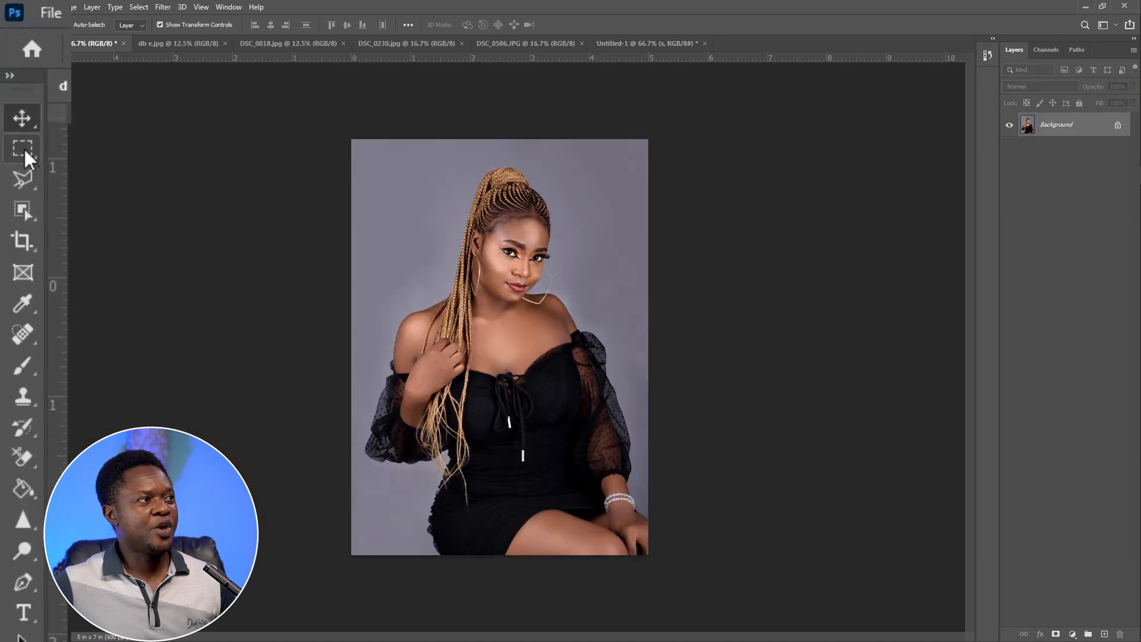
{"action": "left_click", "coordinate": [23, 148]}
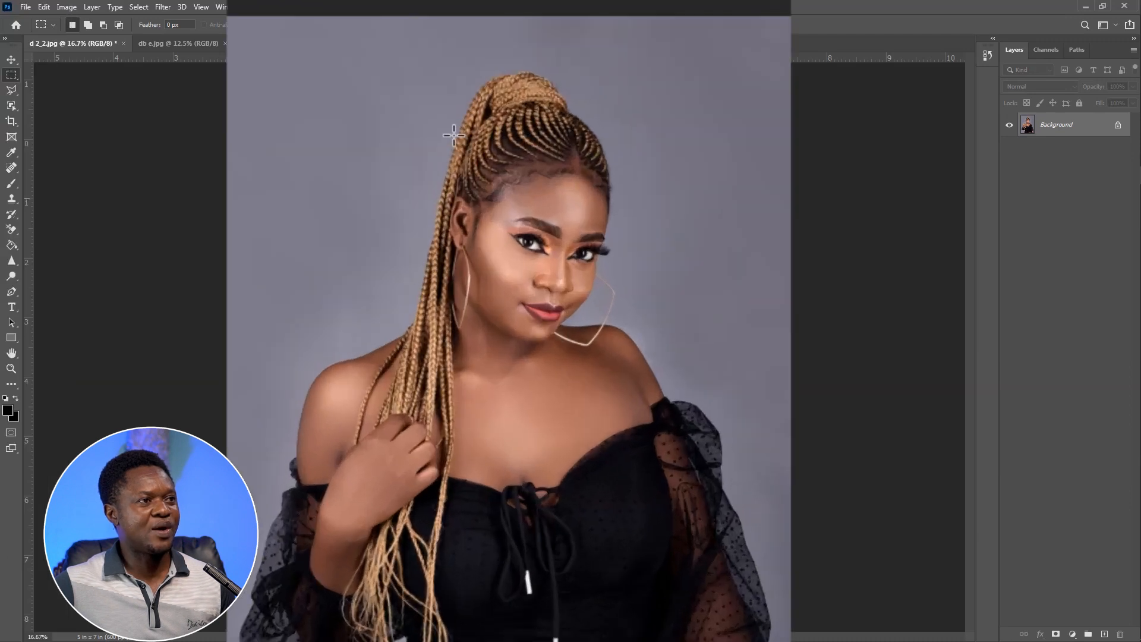
{"action": "left_click_drag", "start_coordinate": [472, 200], "coordinate": [557, 329]}
{"action": "left_click_drag", "start_coordinate": [624, 393], "coordinate": [634, 402]}
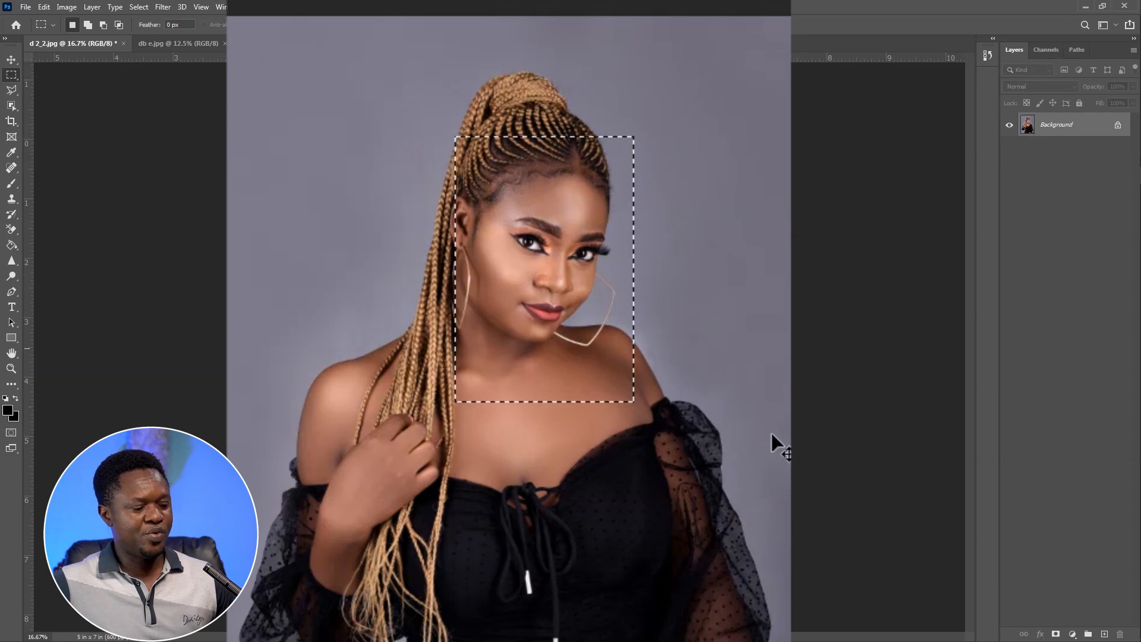
{"action": "key", "text": "ctrl+j"}
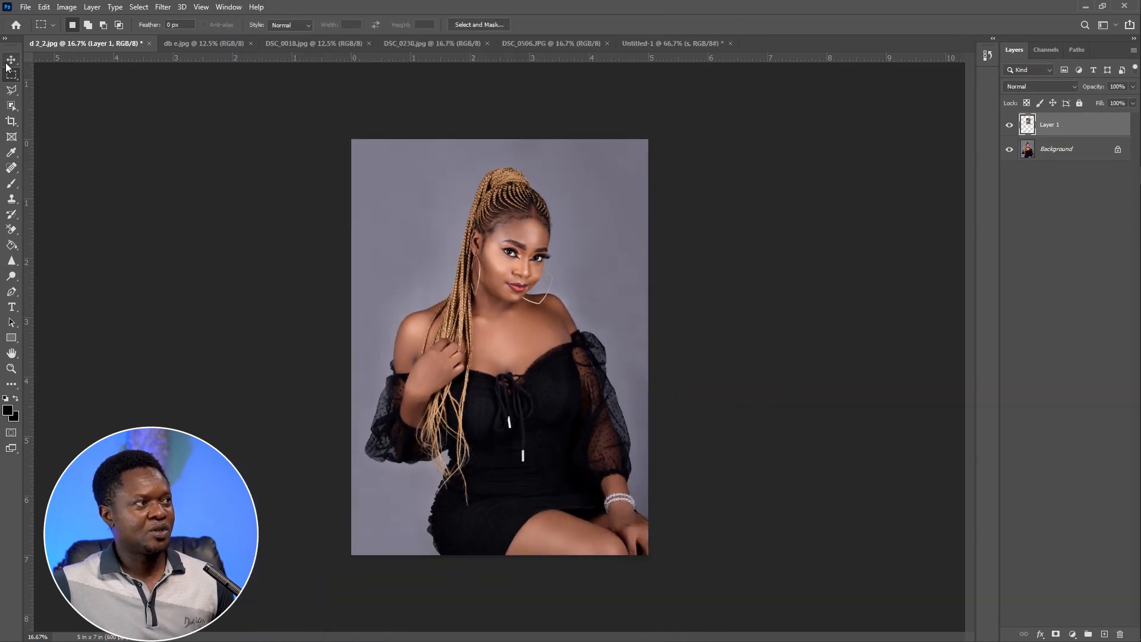
Step: Bring the copied face layer from d 2_2.jpg into the "Faces" document and place it over the lettering
{"action": "left_click", "coordinate": [10, 61]}
{"action": "left_click_drag", "start_coordinate": [483, 237], "coordinate": [656, 78]}
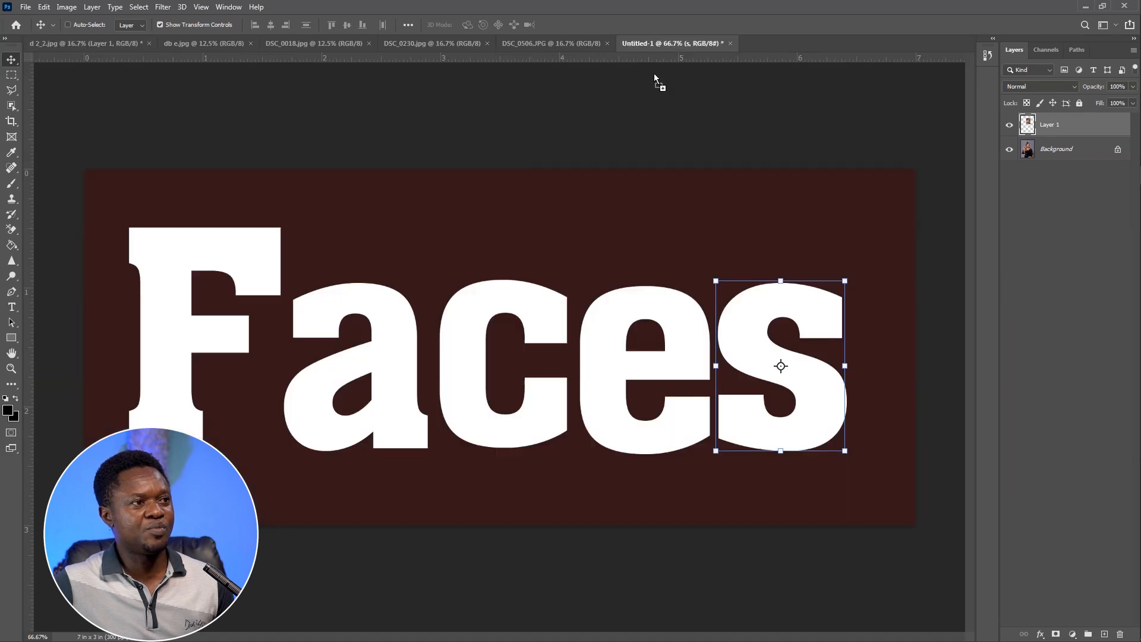
{"action": "left_click_drag", "start_coordinate": [404, 326], "coordinate": [404, 325]}
{"action": "left_click_drag", "start_coordinate": [452, 281], "coordinate": [530, 271]}
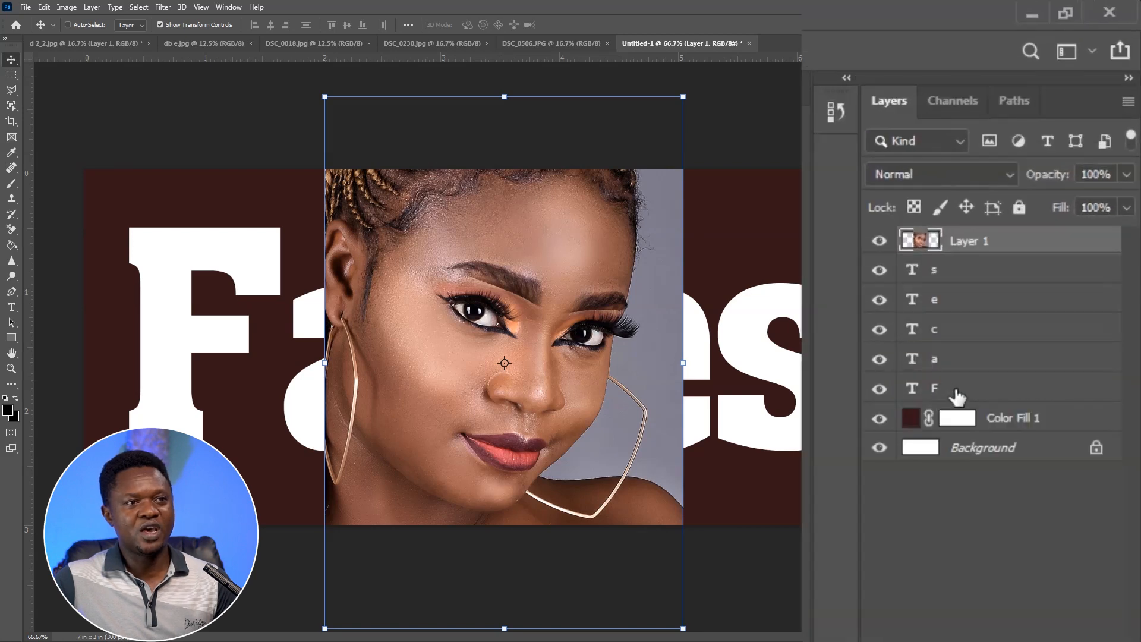
Step: Place the face layer directly above the "F" text layer and clip it to that letter
{"action": "left_click_drag", "start_coordinate": [994, 243], "coordinate": [973, 393]}
{"action": "left_click_drag", "start_coordinate": [568, 245], "coordinate": [481, 240]}
{"action": "right_click", "coordinate": [1091, 182]}
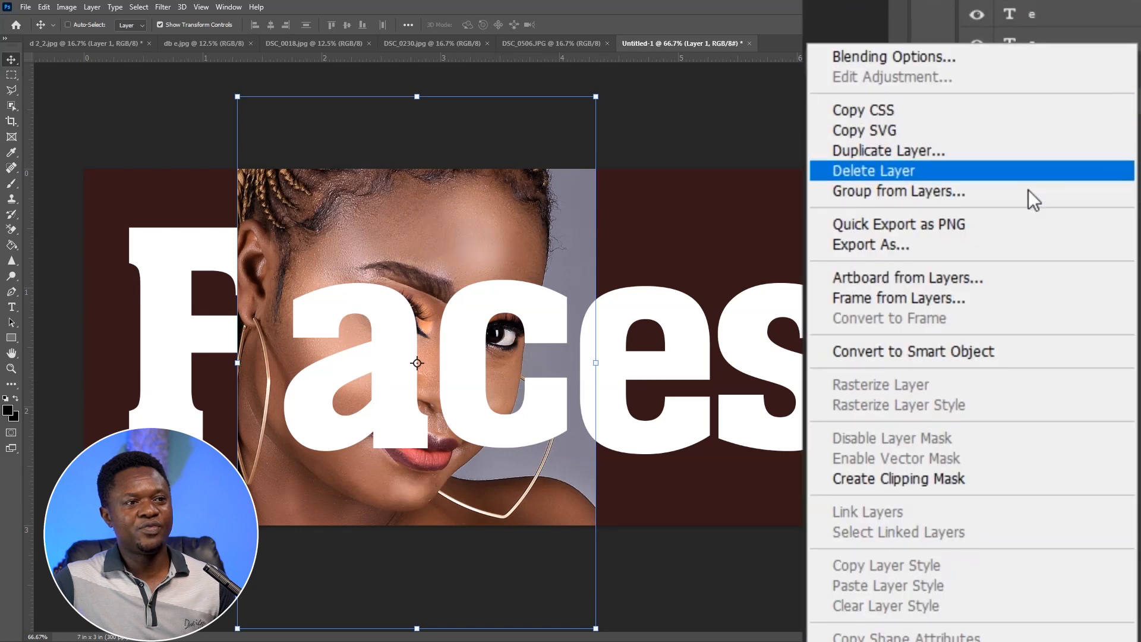
{"action": "left_click", "coordinate": [946, 481]}
Step: Scale the clipped face to about 72% and position it so its eyes, nose and lips fill the "F"
{"action": "left_click_drag", "start_coordinate": [208, 260], "coordinate": [48, 214]}
{"action": "left_click_drag", "start_coordinate": [251, 258], "coordinate": [236, 249]}
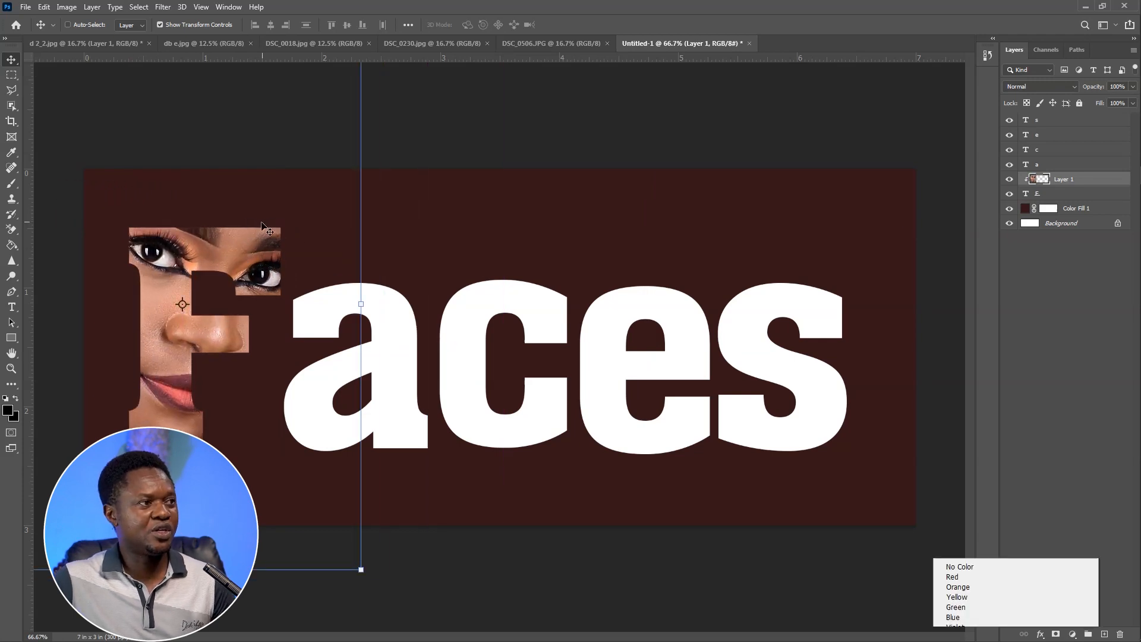
{"action": "key", "text": "ctrl+minus"}
{"action": "left_click_drag", "start_coordinate": [128, 115], "coordinate": [160, 161]}
{"action": "left_click_drag", "start_coordinate": [321, 294], "coordinate": [312, 273]}
{"action": "left_click_drag", "start_coordinate": [390, 494], "coordinate": [366, 456]}
{"action": "left_click_drag", "start_coordinate": [314, 295], "coordinate": [322, 294]}
{"action": "left_click_drag", "start_coordinate": [156, 138], "coordinate": [180, 171]}
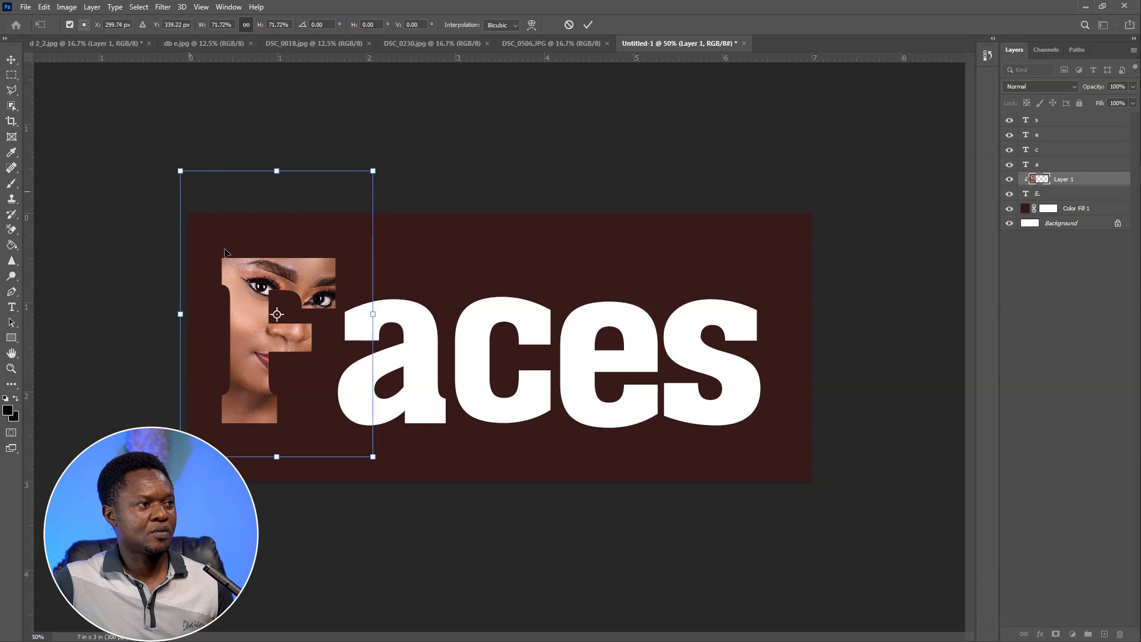
{"action": "left_click_drag", "start_coordinate": [305, 286], "coordinate": [300, 284]}
{"action": "key", "text": "Return"}
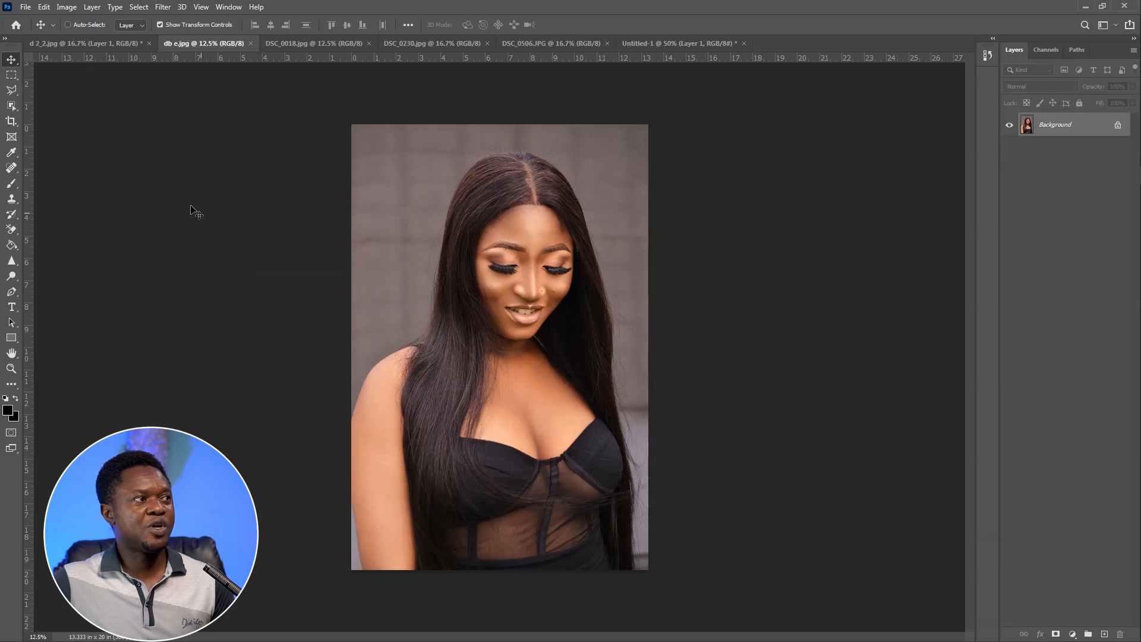
Step: In db e.jpg, select a rectangle around the woman's face and paste a copy of it as a new layer
{"action": "left_click", "coordinate": [11, 74]}
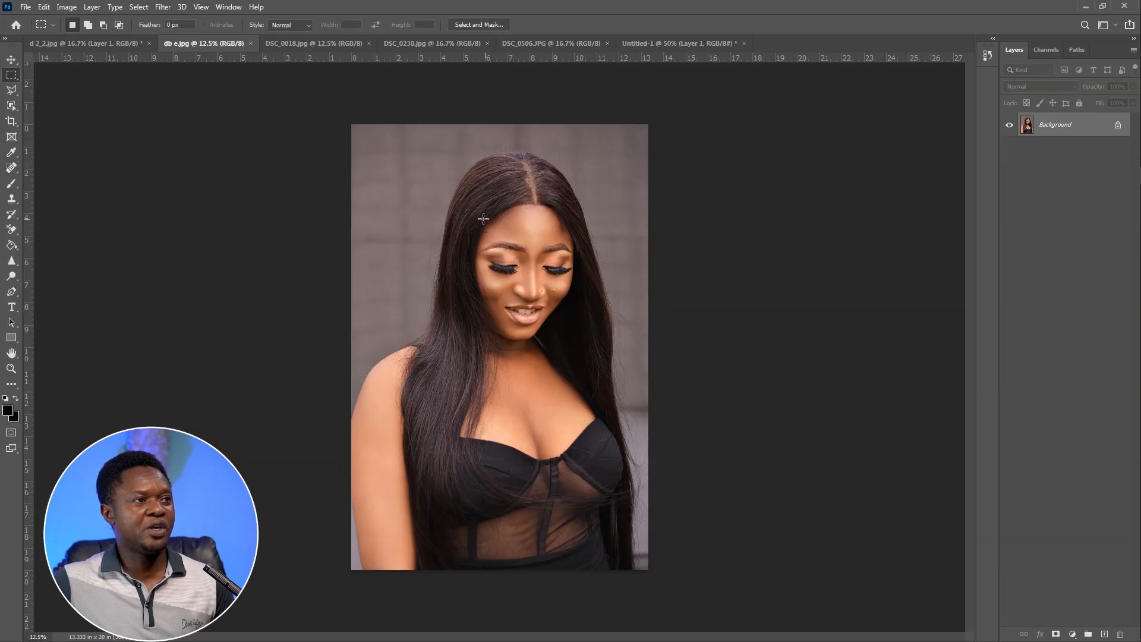
{"action": "left_click_drag", "start_coordinate": [465, 191], "coordinate": [591, 379]}
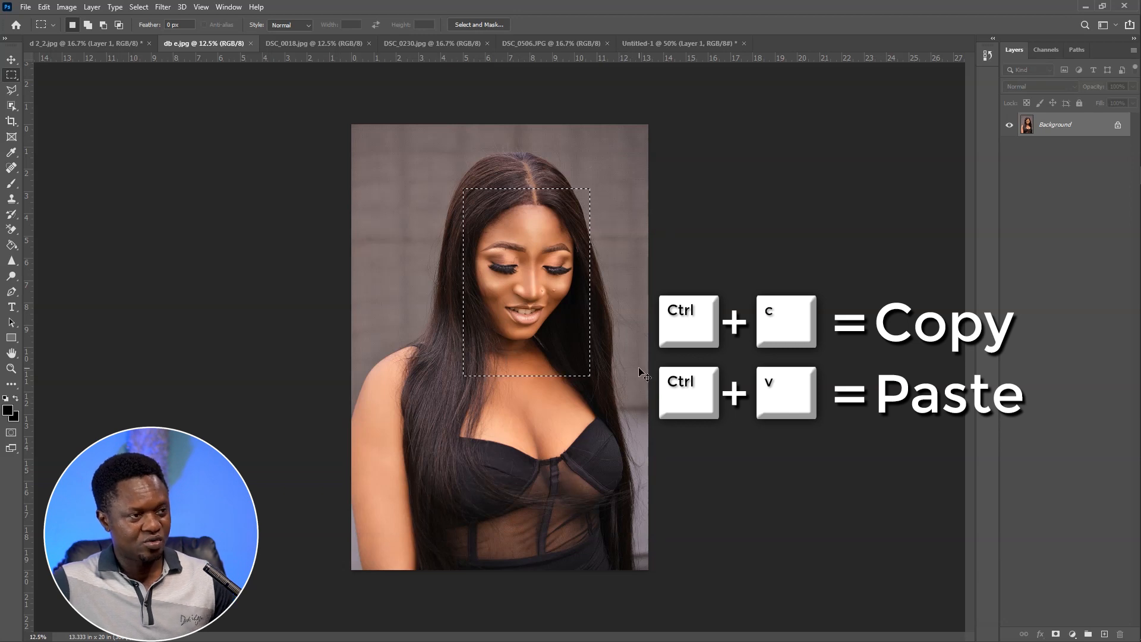
{"action": "key", "text": "ctrl+c"}
{"action": "key", "text": "ctrl+v"}
Step: Bring the copied face layer from db e.jpg into the "Faces" document and position it over the letters
{"action": "key", "text": "v"}
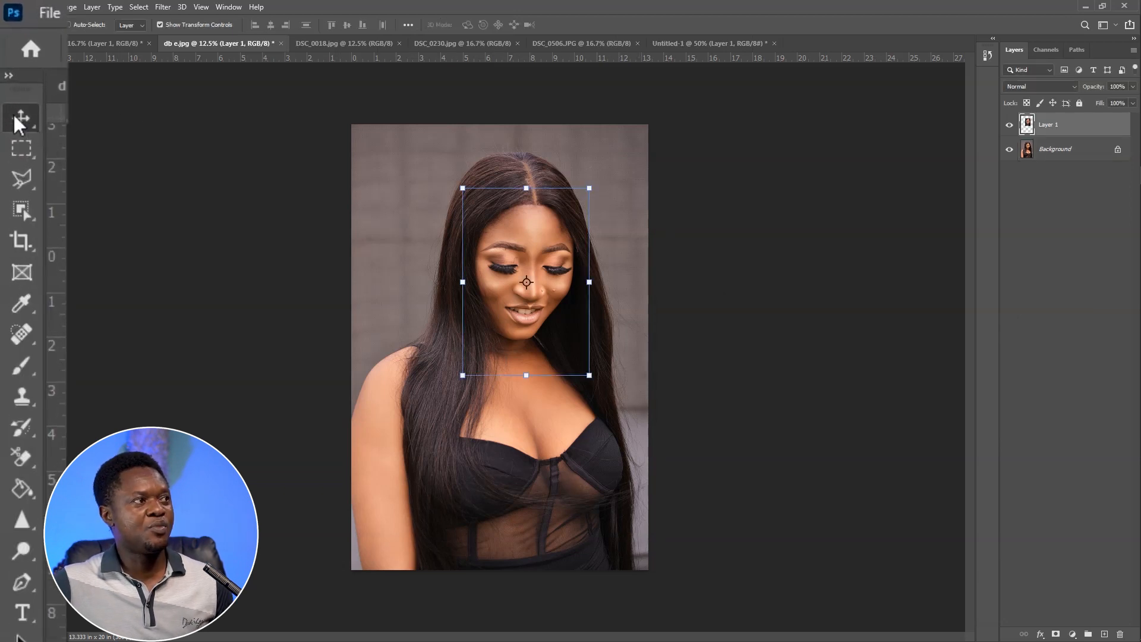
{"action": "left_click_drag", "start_coordinate": [520, 259], "coordinate": [612, 317]}
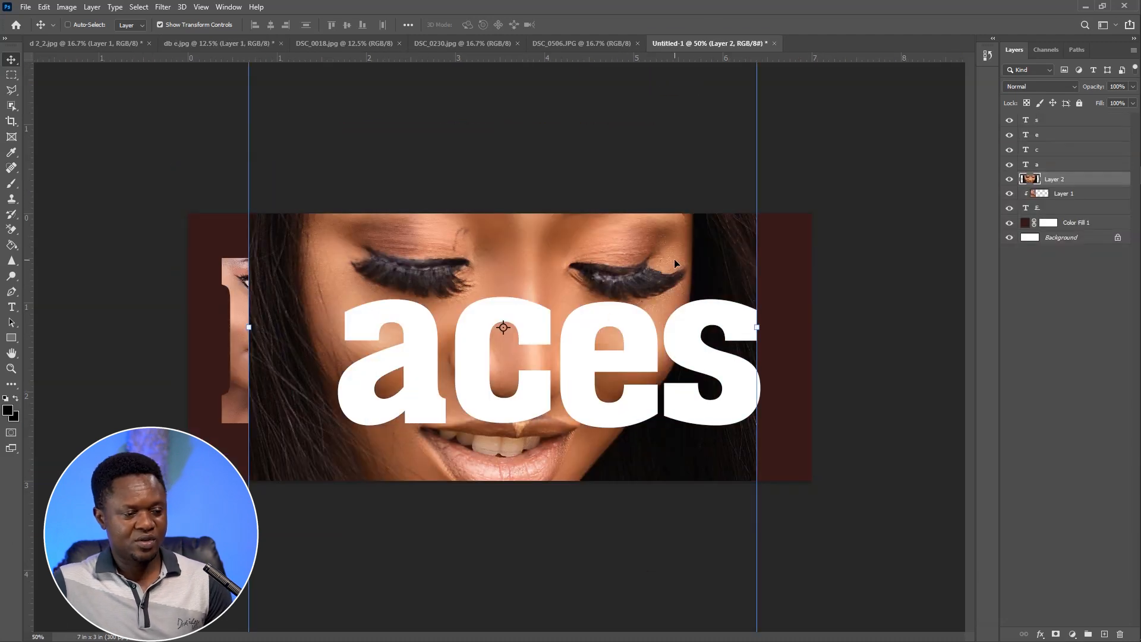
{"action": "key", "text": "ctrl+minus"}
{"action": "left_click_drag", "start_coordinate": [583, 301], "coordinate": [537, 314]}
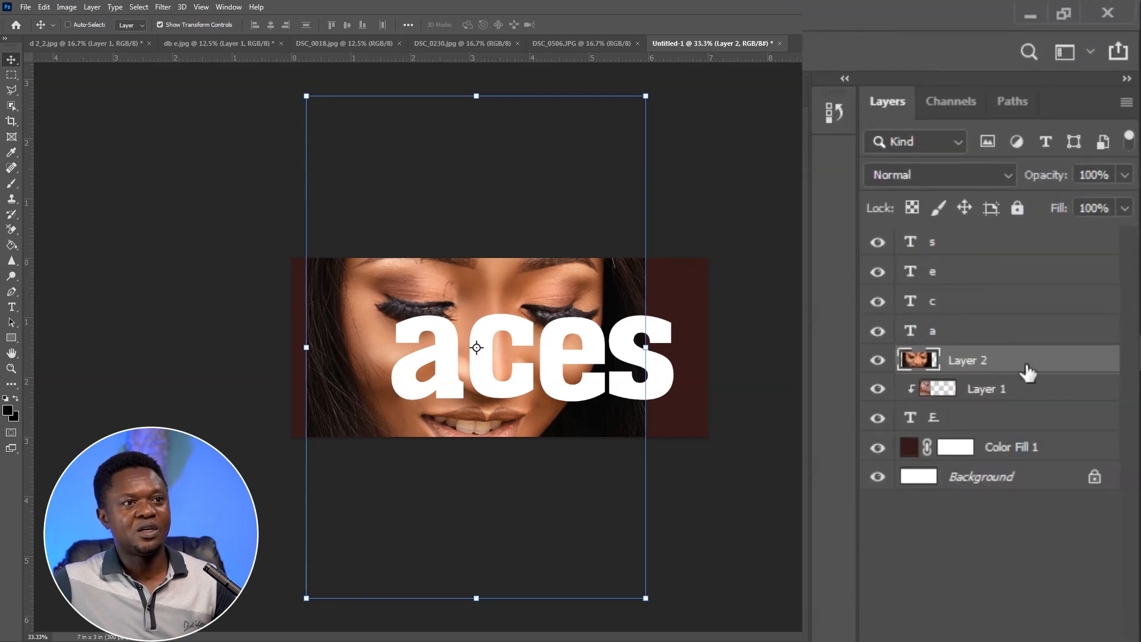
Step: Place the second face layer directly above the "a" text layer and clip it to that letter
{"action": "left_click_drag", "start_coordinate": [1003, 364], "coordinate": [981, 324]}
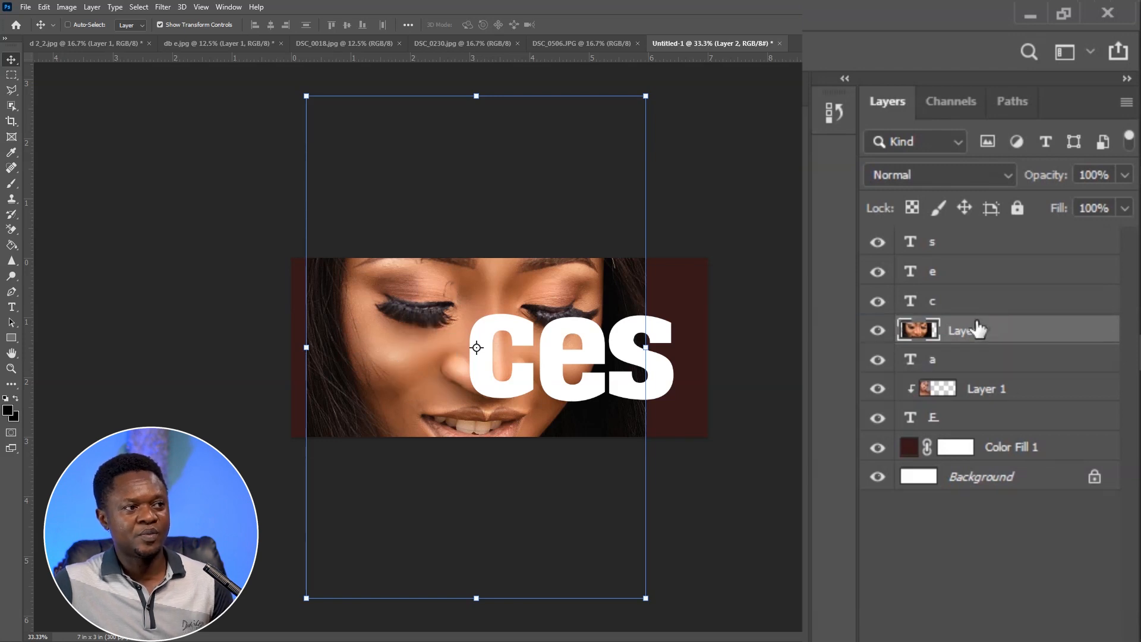
{"action": "right_click", "coordinate": [1054, 334]}
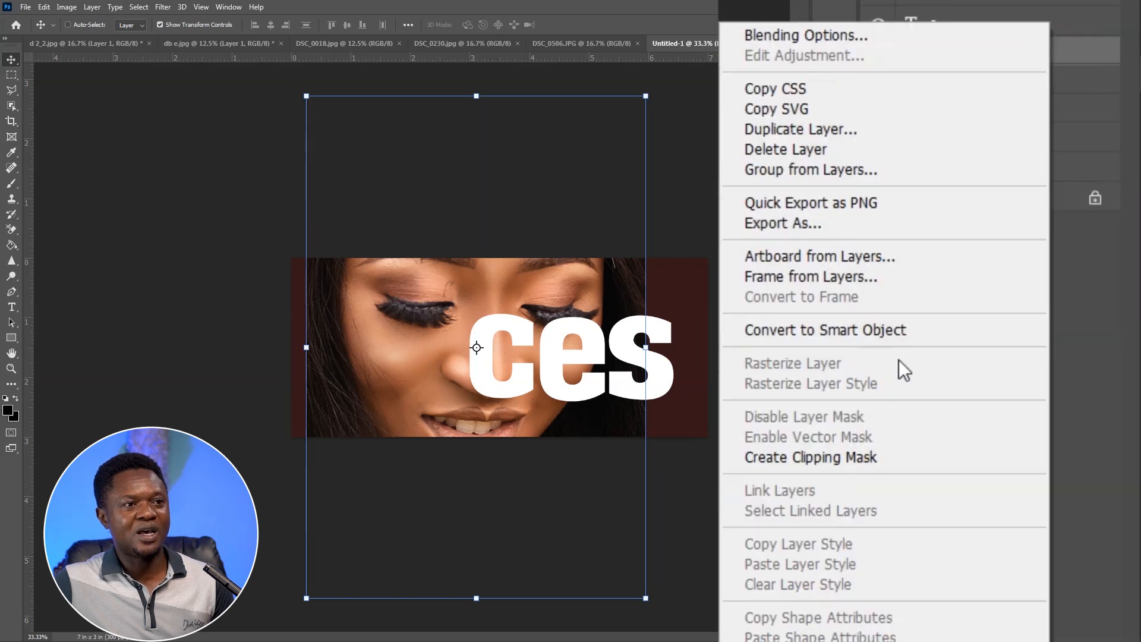
{"action": "left_click", "coordinate": [856, 458]}
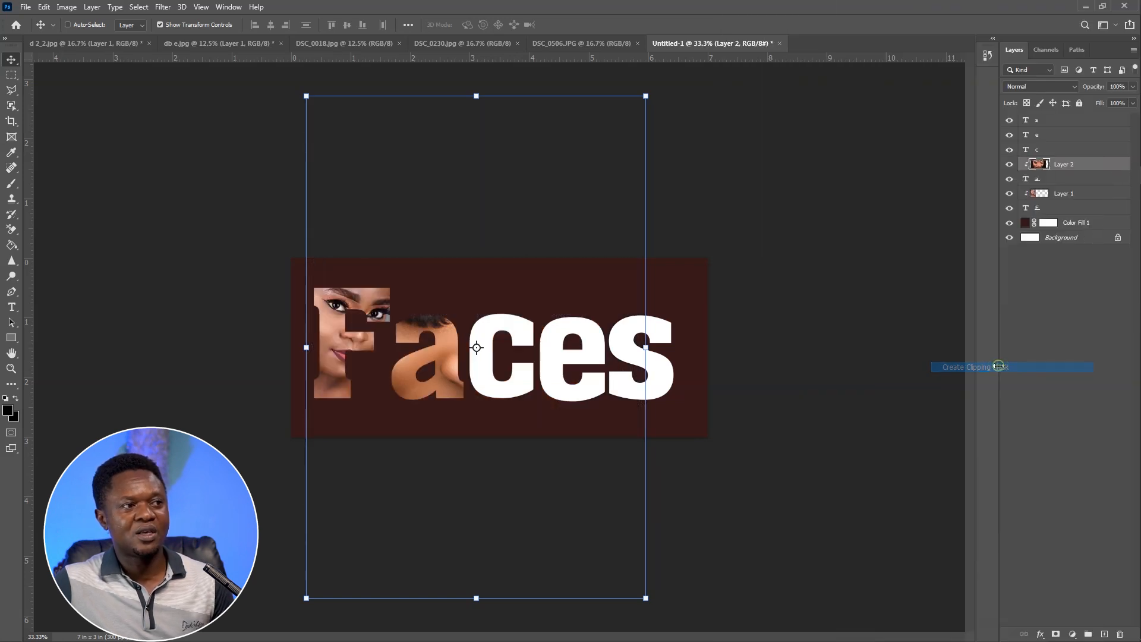
Step: Scale the second face to about 26% and position it so its features fill the "a"
{"action": "left_click_drag", "start_coordinate": [647, 96], "coordinate": [504, 306]}
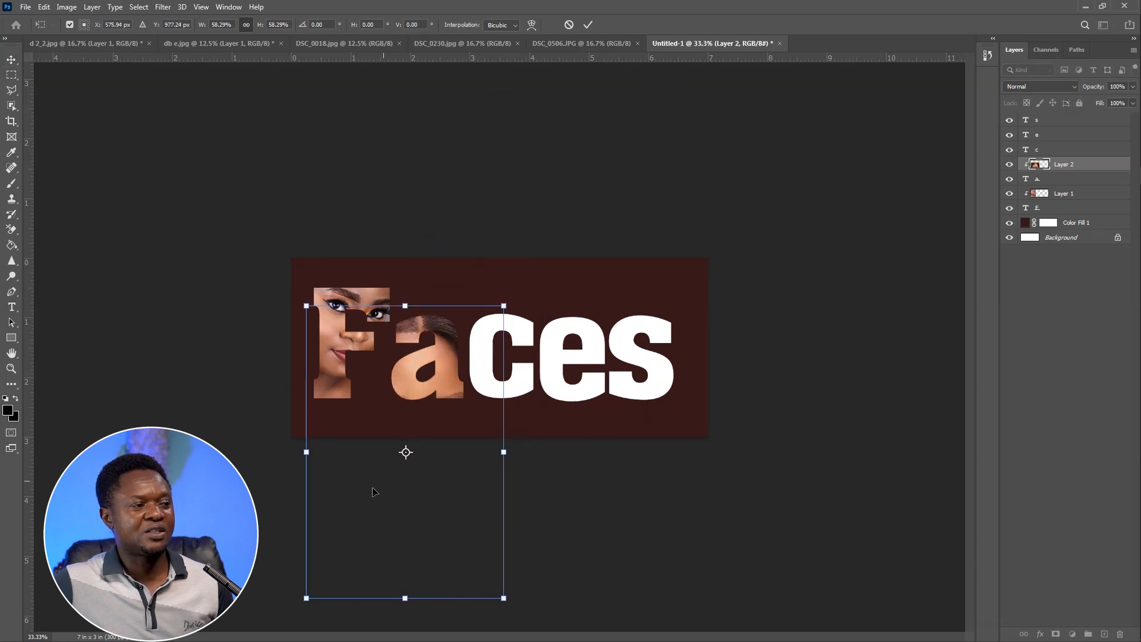
{"action": "left_click_drag", "start_coordinate": [317, 585], "coordinate": [369, 504]}
{"action": "mouse_move", "coordinate": [443, 391]}
{"action": "left_mouse_down"}
{"action": "mouse_move", "coordinate": [431, 360]}
{"action": "mouse_move", "coordinate": [432, 381]}
{"action": "left_mouse_up"}
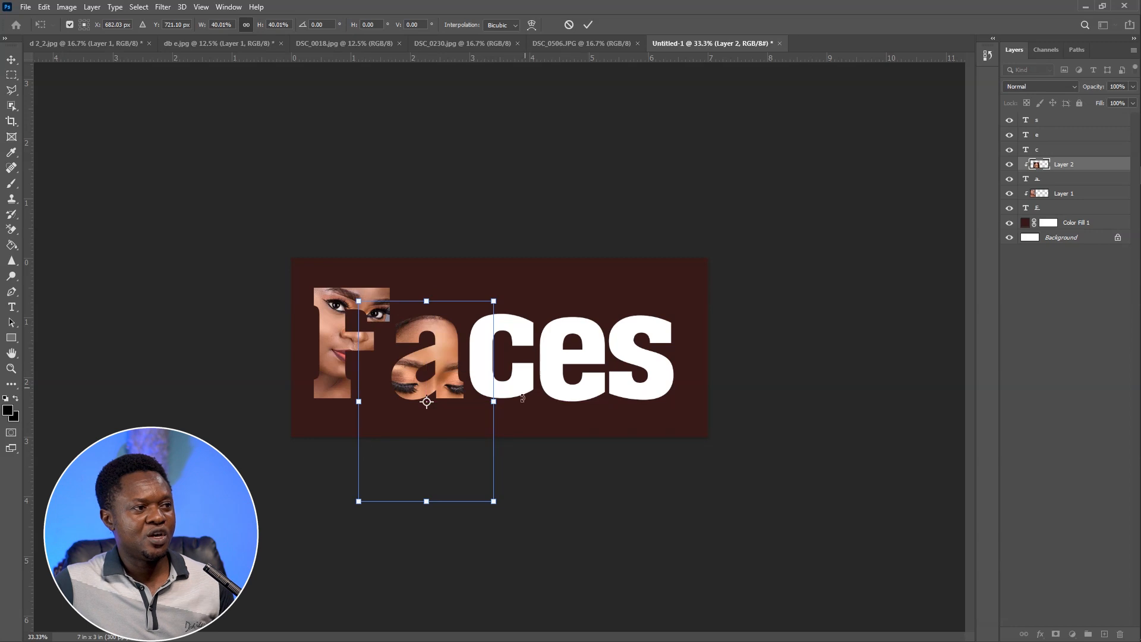
{"action": "left_click_drag", "start_coordinate": [493, 502], "coordinate": [460, 371]}
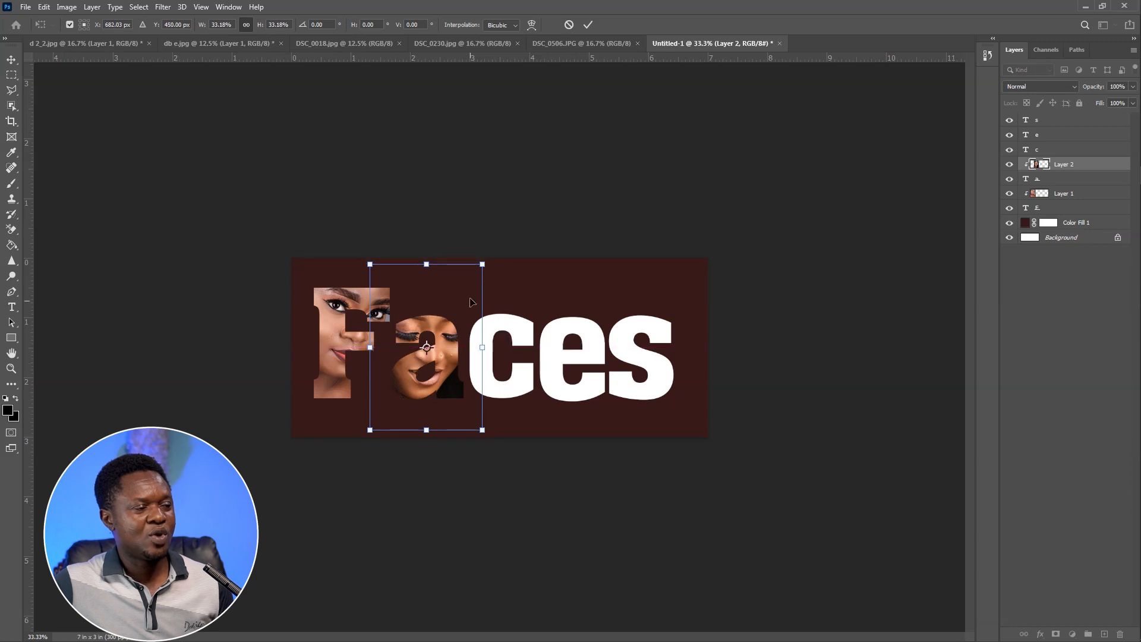
{"action": "left_click_drag", "start_coordinate": [482, 264], "coordinate": [470, 284]}
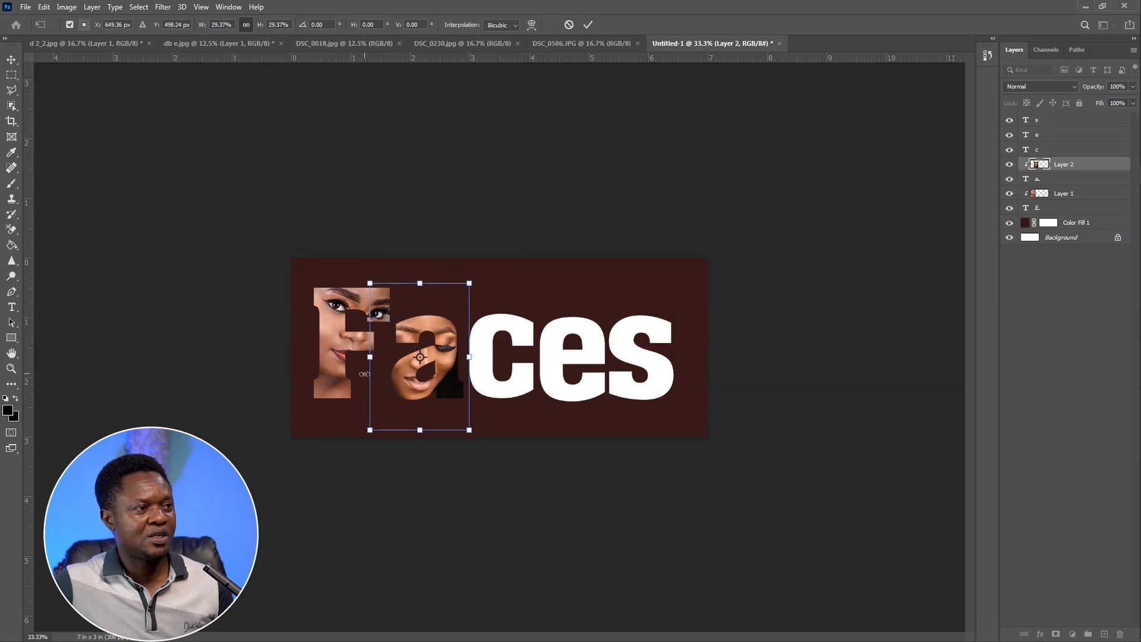
{"action": "left_click_drag", "start_coordinate": [370, 433], "coordinate": [382, 415]}
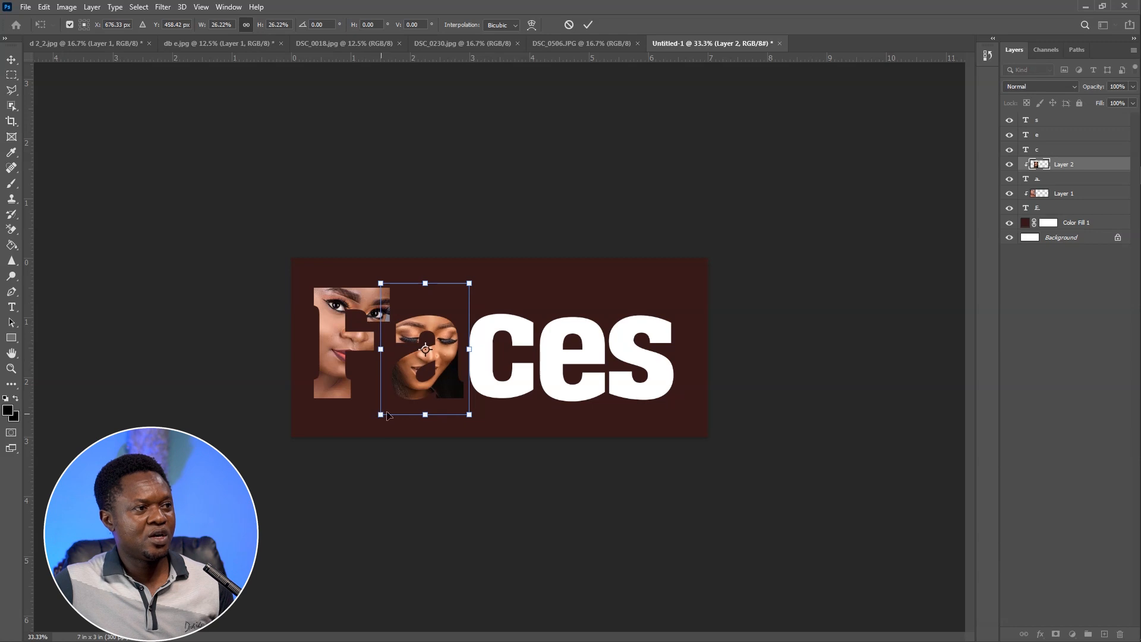
{"action": "left_click_drag", "start_coordinate": [444, 378], "coordinate": [443, 374]}
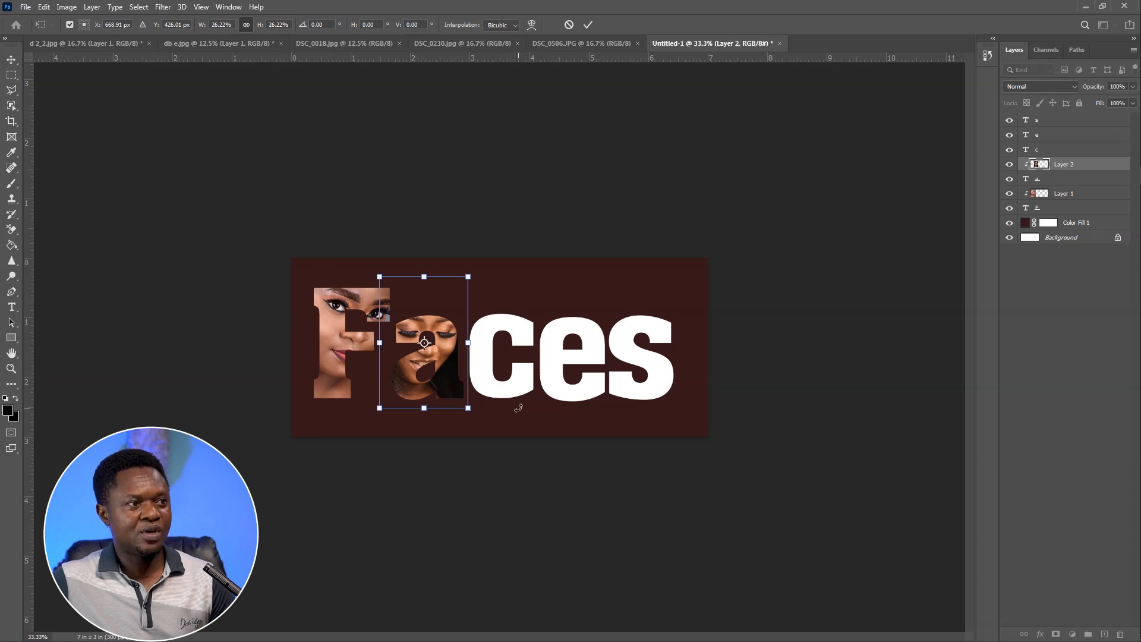
{"action": "key", "text": "Return"}
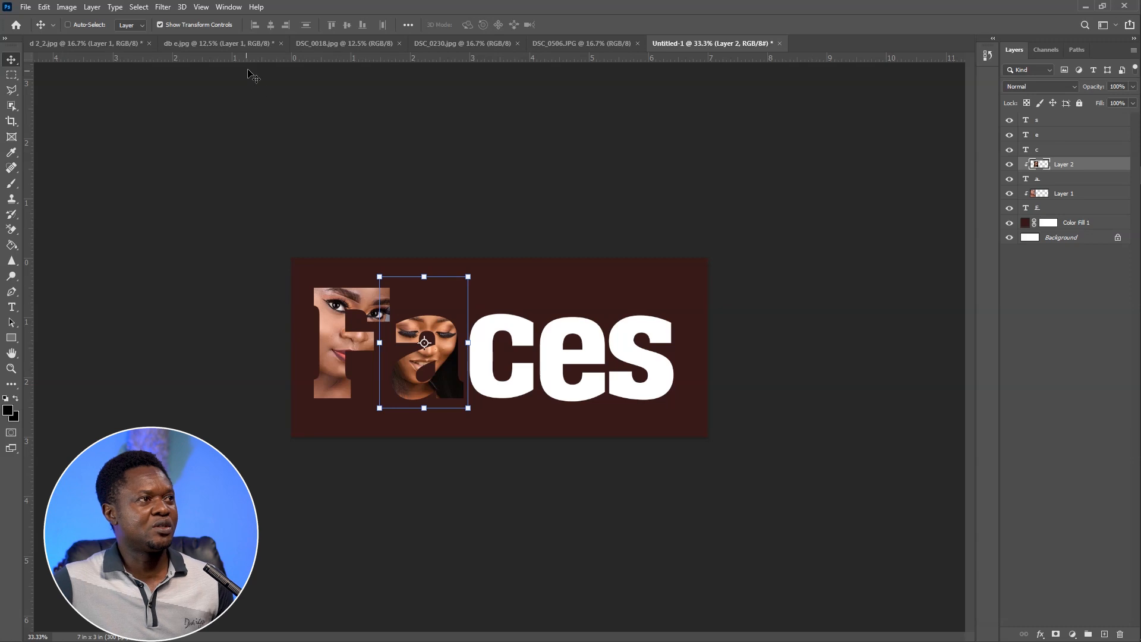
Step: In DSC_0018.jpg, select a rectangle around the woman's face and paste a copy of it as a new layer
{"action": "left_click", "coordinate": [329, 44]}
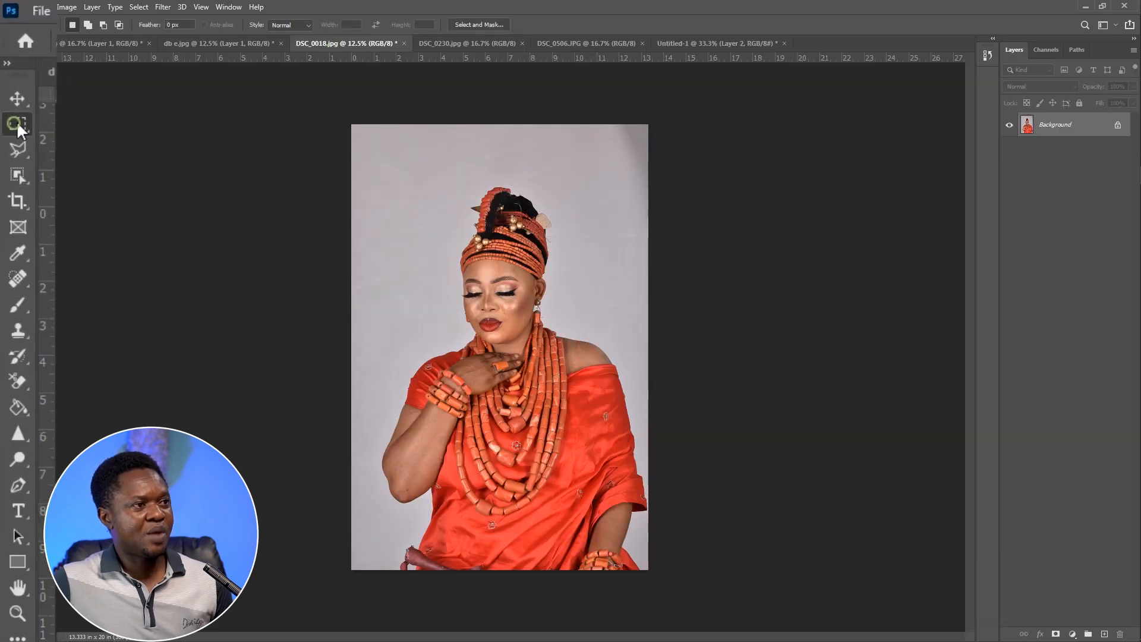
{"action": "left_click", "coordinate": [11, 74]}
{"action": "left_click_drag", "start_coordinate": [456, 244], "coordinate": [550, 375]}
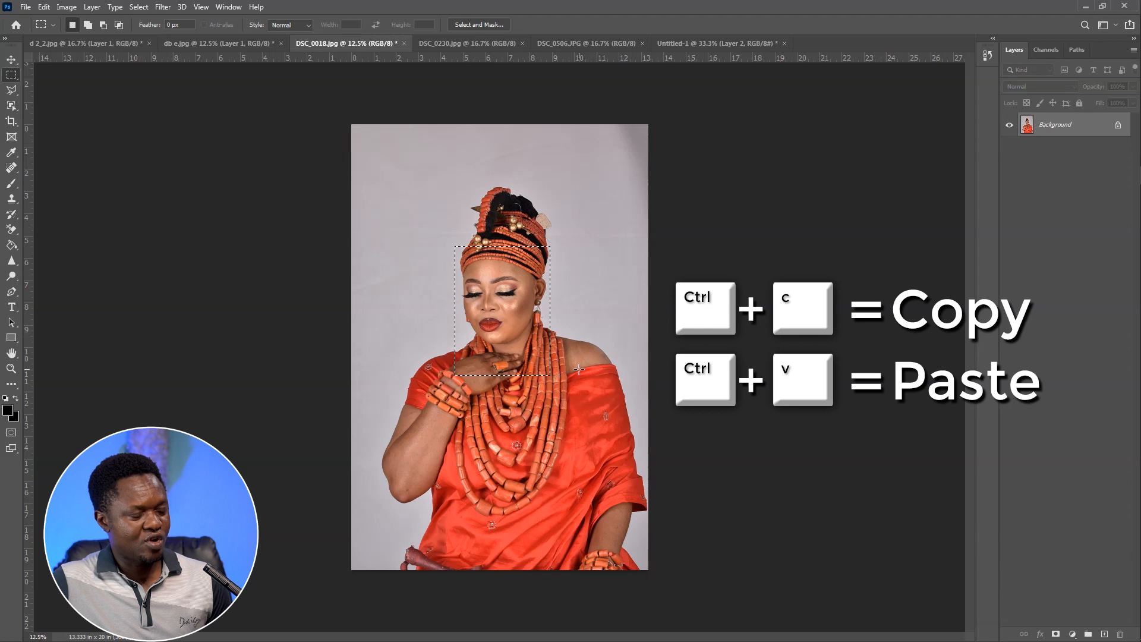
{"action": "key", "text": "ctrl+v"}
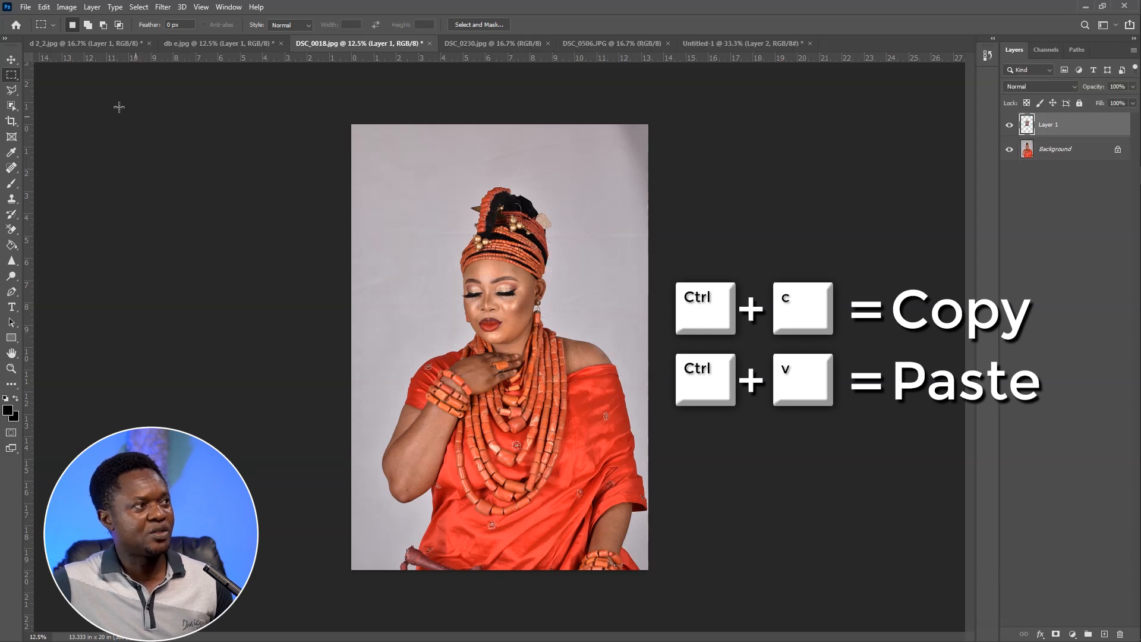
Step: Bring the copied face layer from DSC_0018.jpg into the "Faces" document and place it over the "ces" letters
{"action": "key", "text": "v"}
{"action": "left_click_drag", "start_coordinate": [529, 331], "coordinate": [676, 220]}
{"action": "left_click_drag", "start_coordinate": [550, 388], "coordinate": [549, 387]}
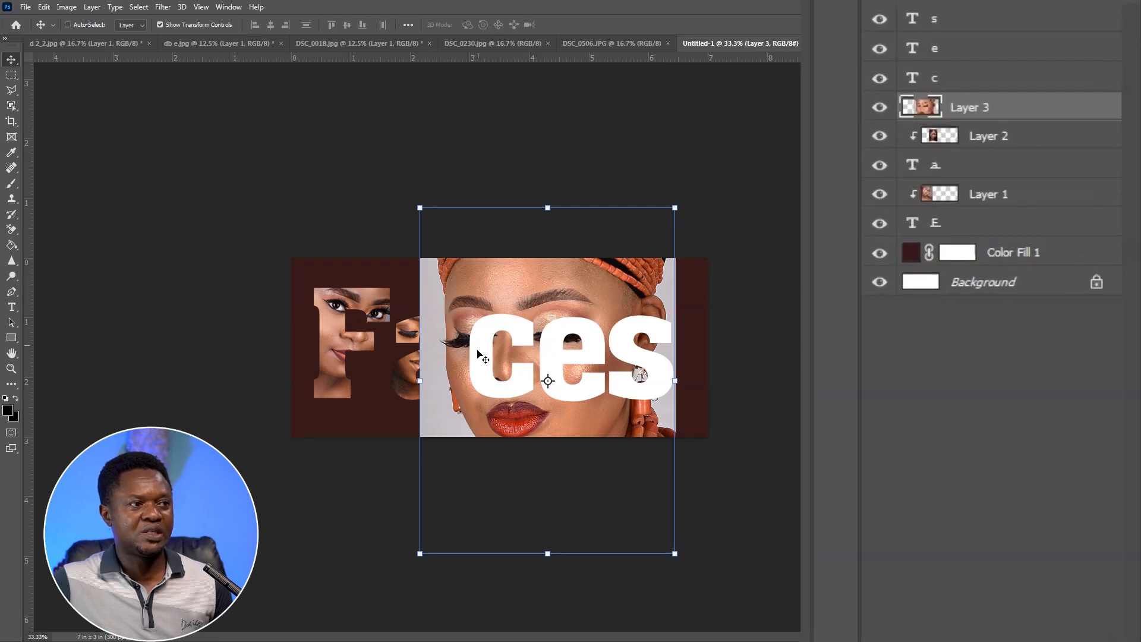
Step: Place the third face layer directly above the "c" text layer and clip it to that letter
{"action": "left_click", "coordinate": [957, 85]}
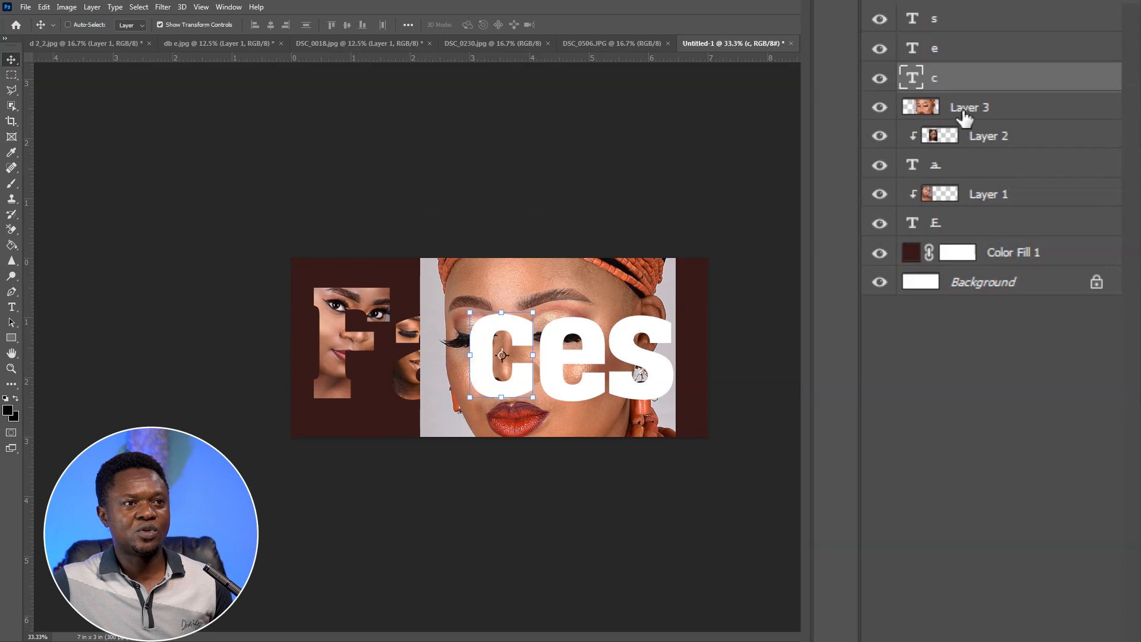
{"action": "left_click_drag", "start_coordinate": [963, 116], "coordinate": [963, 78]}
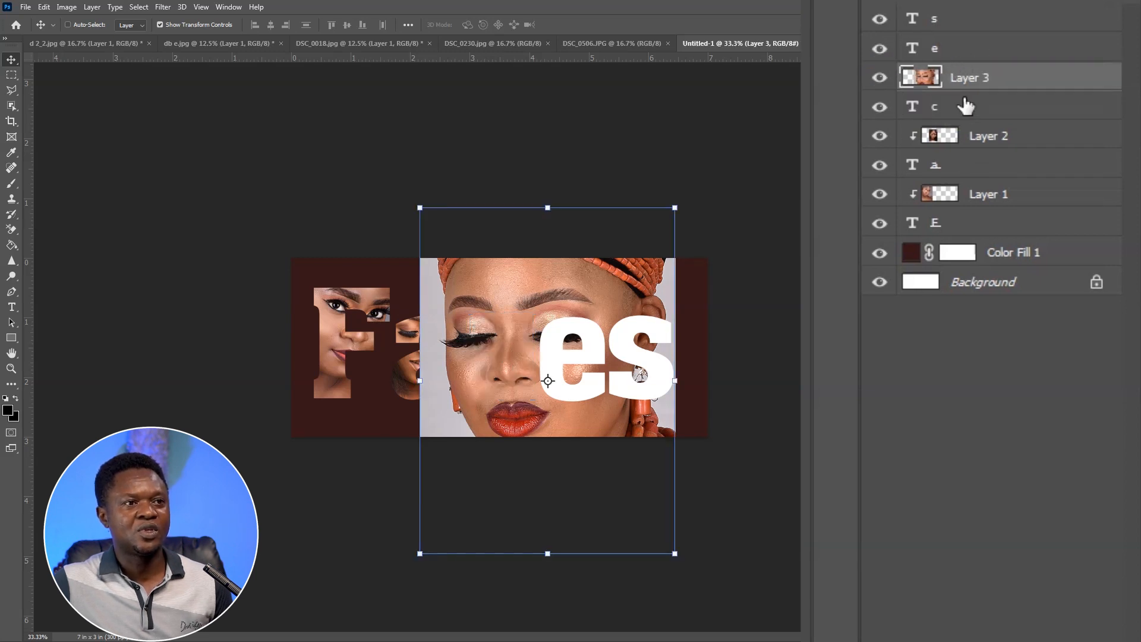
{"action": "right_click", "coordinate": [1057, 79]}
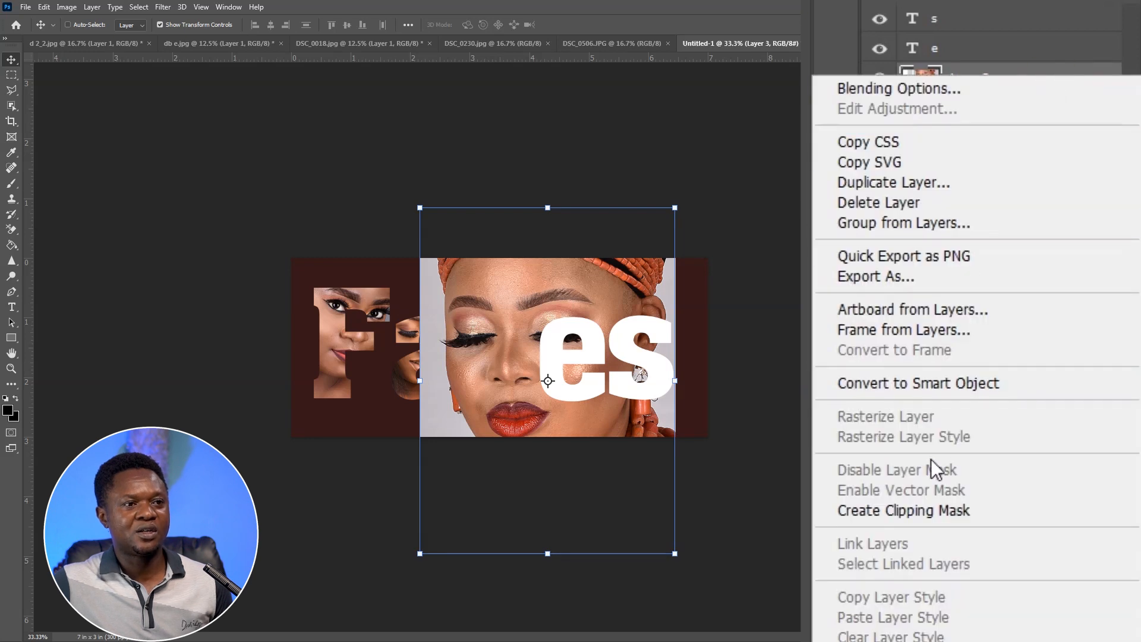
{"action": "left_click", "coordinate": [922, 509]}
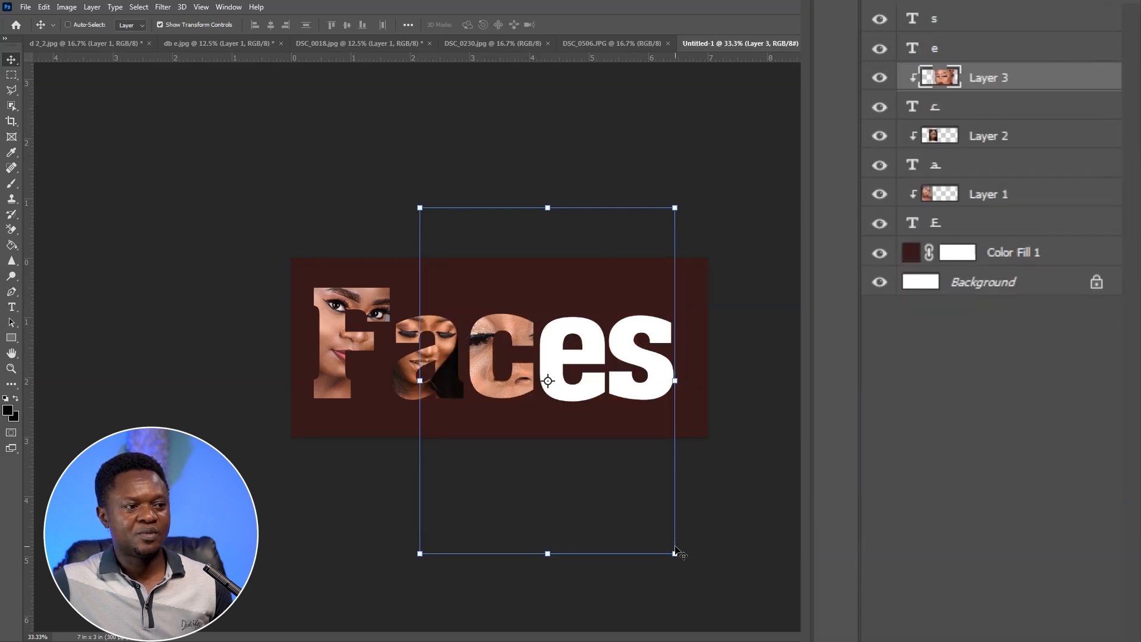
Step: Scale the third face to about 47% and position it so the eyes and lips sit inside the "c"
{"action": "left_click_drag", "start_coordinate": [674, 552], "coordinate": [587, 433]}
{"action": "left_click_drag", "start_coordinate": [586, 204], "coordinate": [559, 245]}
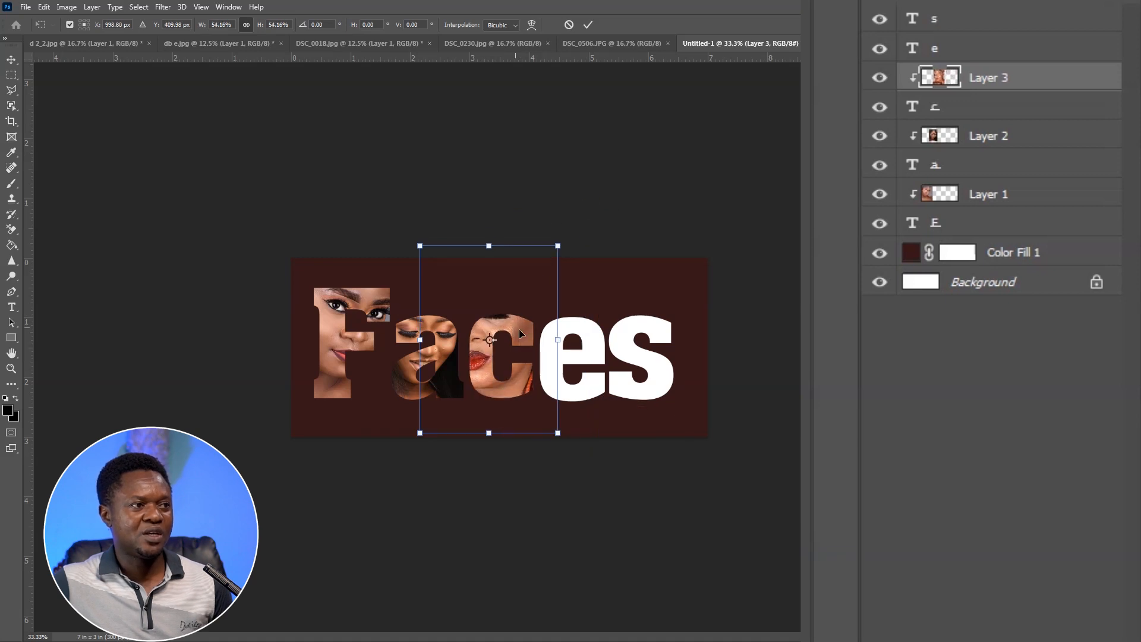
{"action": "left_click_drag", "start_coordinate": [517, 329], "coordinate": [529, 344]}
{"action": "left_click_drag", "start_coordinate": [433, 453], "coordinate": [452, 428]}
{"action": "left_click_drag", "start_coordinate": [518, 341], "coordinate": [521, 355]}
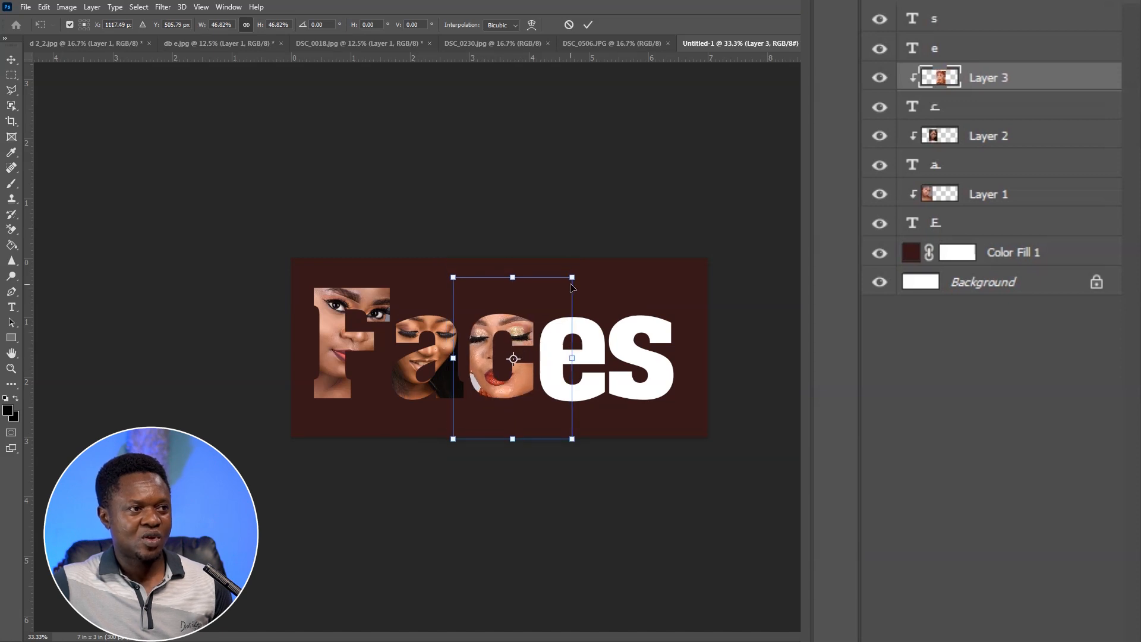
{"action": "left_click_drag", "start_coordinate": [573, 278], "coordinate": [575, 275]}
{"action": "left_click_drag", "start_coordinate": [526, 349], "coordinate": [529, 346]}
{"action": "left_click_drag", "start_coordinate": [531, 342], "coordinate": [531, 341]}
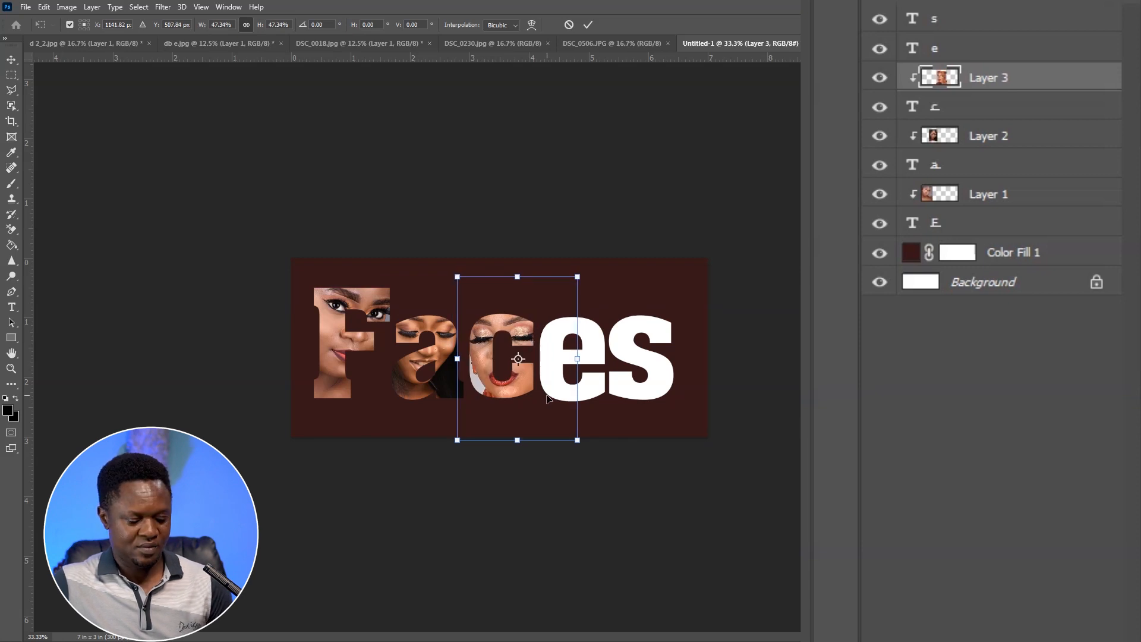
Step: Nudge the face inside the "c" slightly left and up, and apply the transformation
{"action": "key", "text": "Left"}
{"action": "key", "text": "Left"}
{"action": "key", "text": "Left"}
{"action": "key", "text": "Left"}
{"action": "key", "text": "Left"}
{"action": "key", "text": "Left"}
{"action": "key", "text": "Left"}
{"action": "key", "text": "Left"}
{"action": "key", "text": "Left"}
{"action": "key", "text": "Left"}
{"action": "key", "text": "Left"}
{"action": "key", "text": "Left"}
{"action": "key", "text": "Left"}
{"action": "key", "text": "Left"}
{"action": "key", "text": "Left"}
{"action": "key", "text": "Left"}
{"action": "key", "text": "Left"}
{"action": "key", "text": "Left"}
{"action": "key", "text": "Left"}
{"action": "key", "text": "Left"}
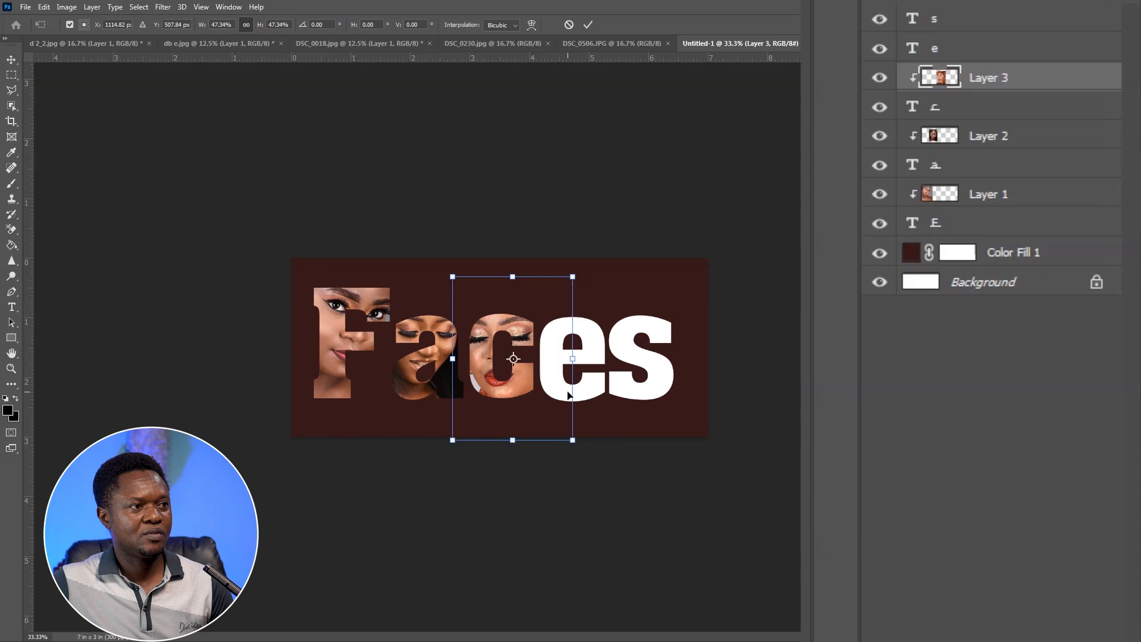
{"action": "key", "text": "Up"}
{"action": "key", "text": "Up"}
{"action": "key", "text": "Up"}
{"action": "key", "text": "Up"}
{"action": "key", "text": "Up"}
{"action": "key", "text": "Up"}
{"action": "key", "text": "Up"}
{"action": "key", "text": "Up"}
{"action": "key", "text": "Up"}
{"action": "key", "text": "Up"}
{"action": "key", "text": "Up"}
{"action": "key", "text": "Up"}
{"action": "key", "text": "Up"}
{"action": "key", "text": "Up"}
{"action": "key", "text": "Up"}
{"action": "key", "text": "Up"}
{"action": "key", "text": "Up"}
{"action": "key", "text": "Up"}
{"action": "key", "text": "Up"}
{"action": "key", "text": "Up"}
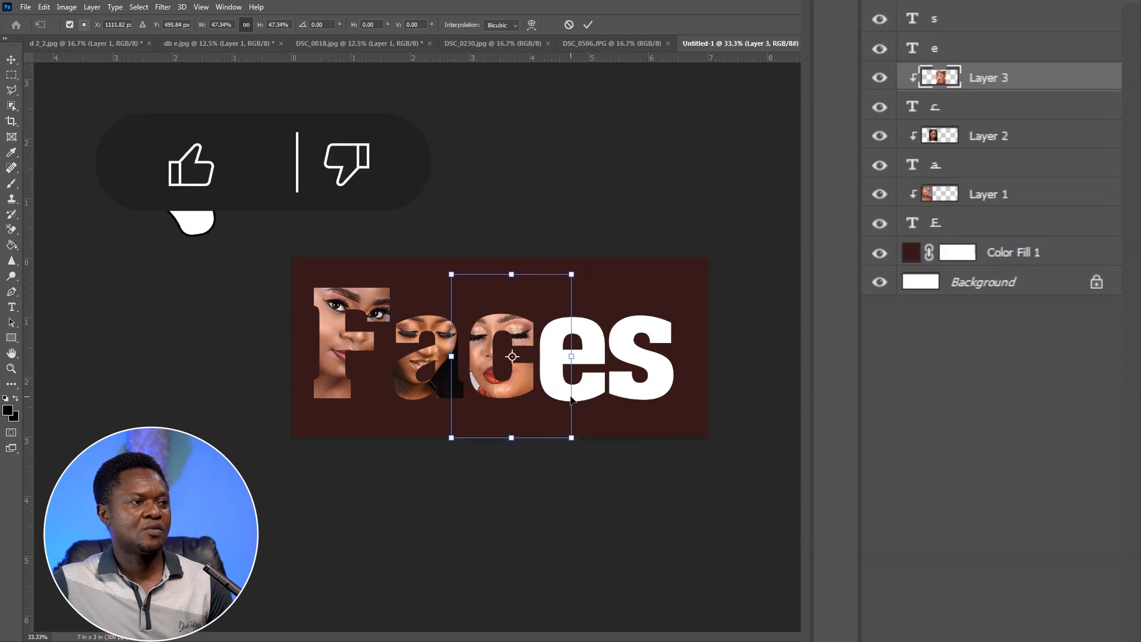
{"action": "key", "text": "Up"}
{"action": "key", "text": "Up"}
{"action": "key", "text": "Up"}
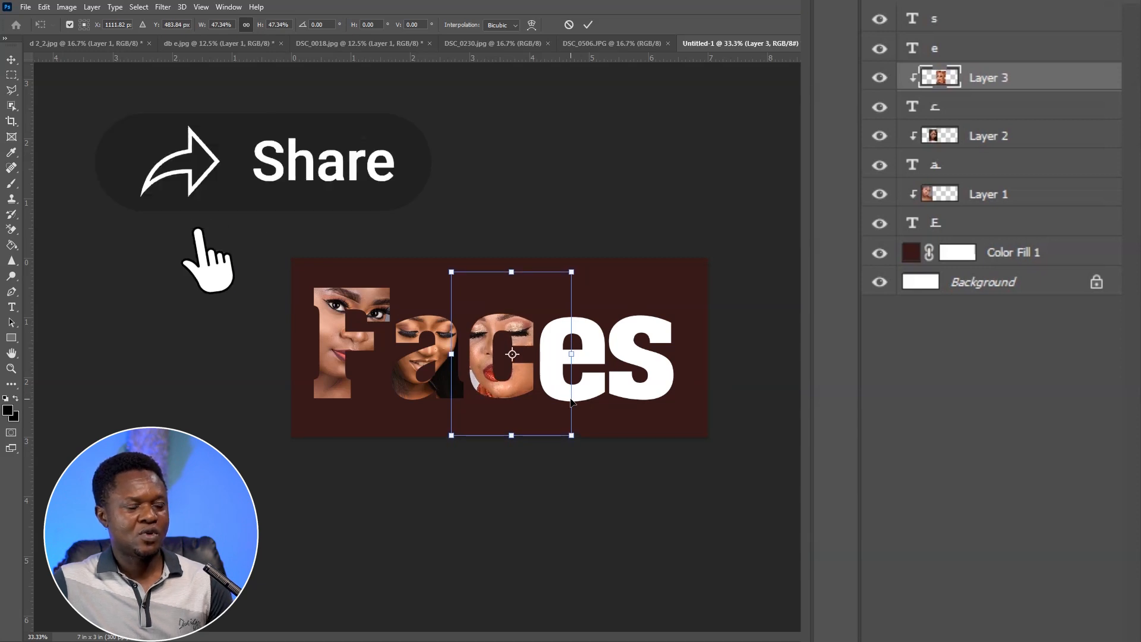
{"action": "key", "text": "Return"}
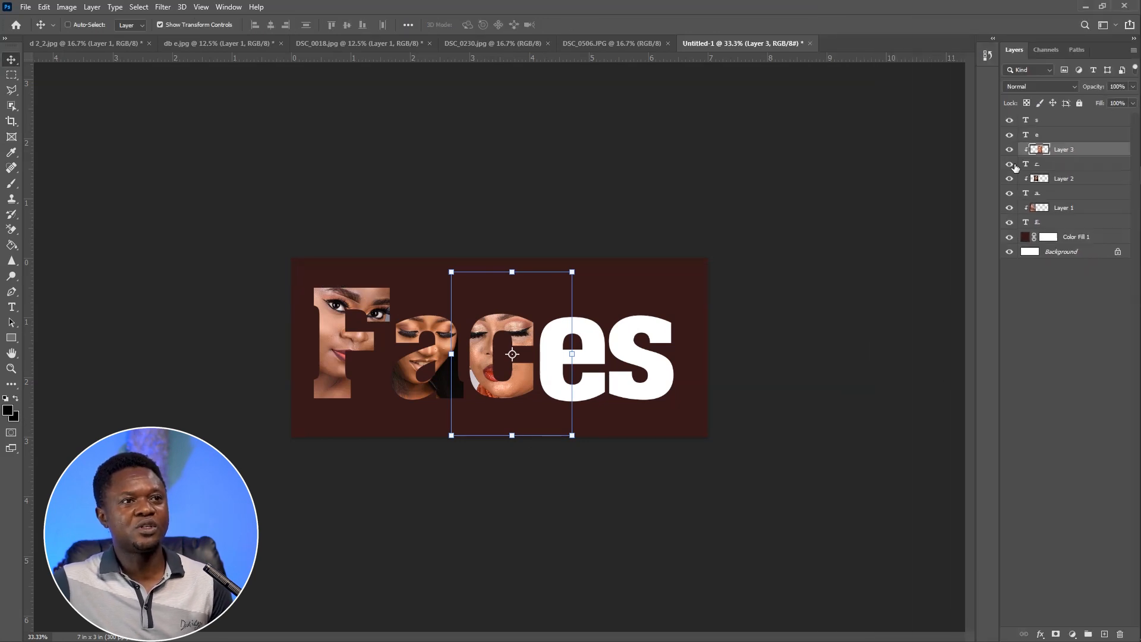
Step: Make the "e" text layer active, and in DSC_0230.jpg copy a rectangle around the woman's face to a new layer
{"action": "left_click", "coordinate": [1069, 138]}
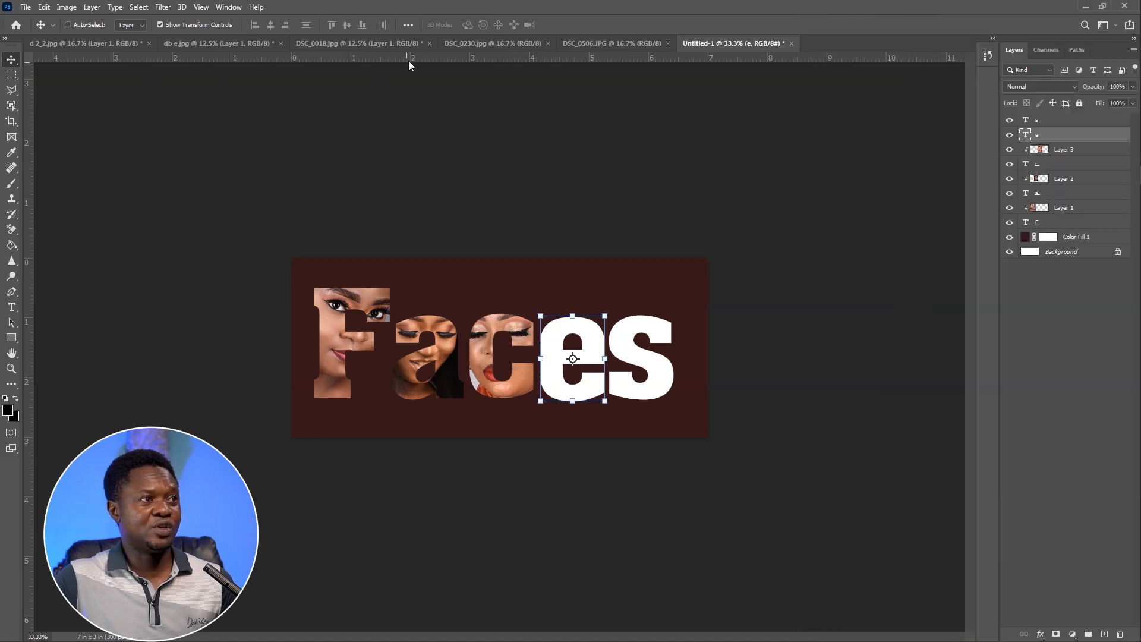
{"action": "left_click", "coordinate": [487, 47]}
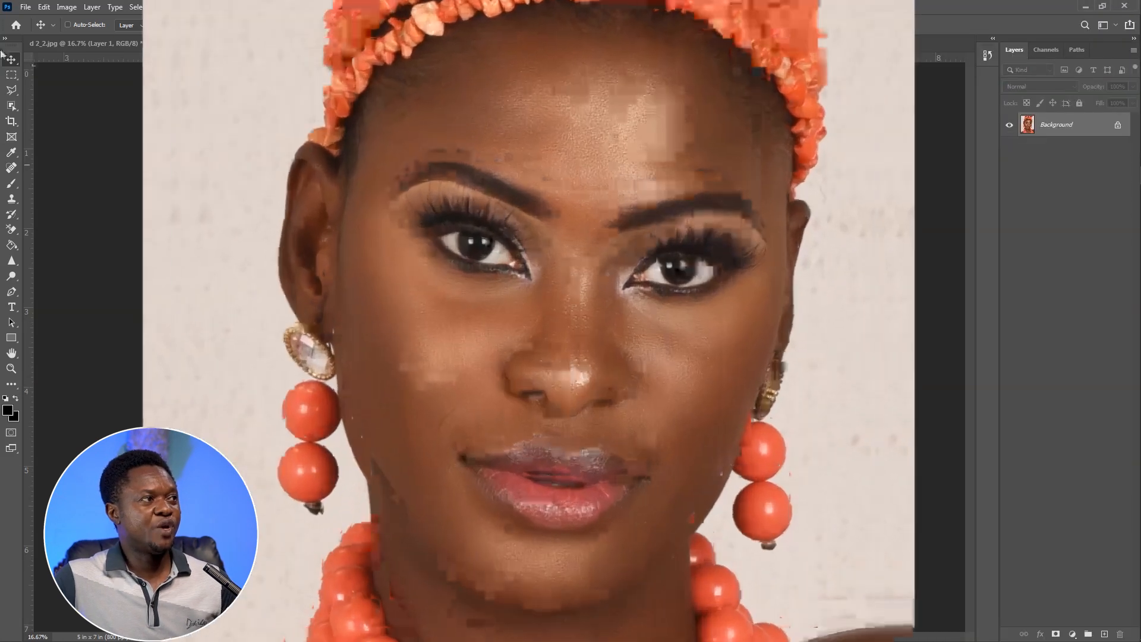
{"action": "left_click", "coordinate": [12, 74]}
{"action": "left_click_drag", "start_coordinate": [307, 1], "coordinate": [790, 641]}
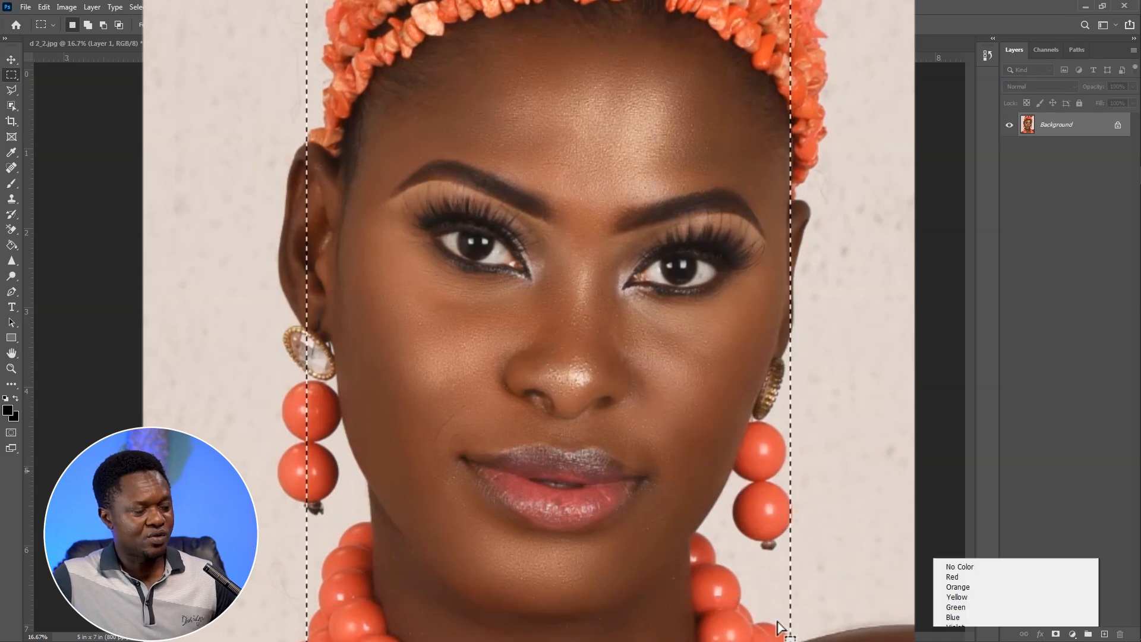
{"action": "key", "text": "ctrl+j"}
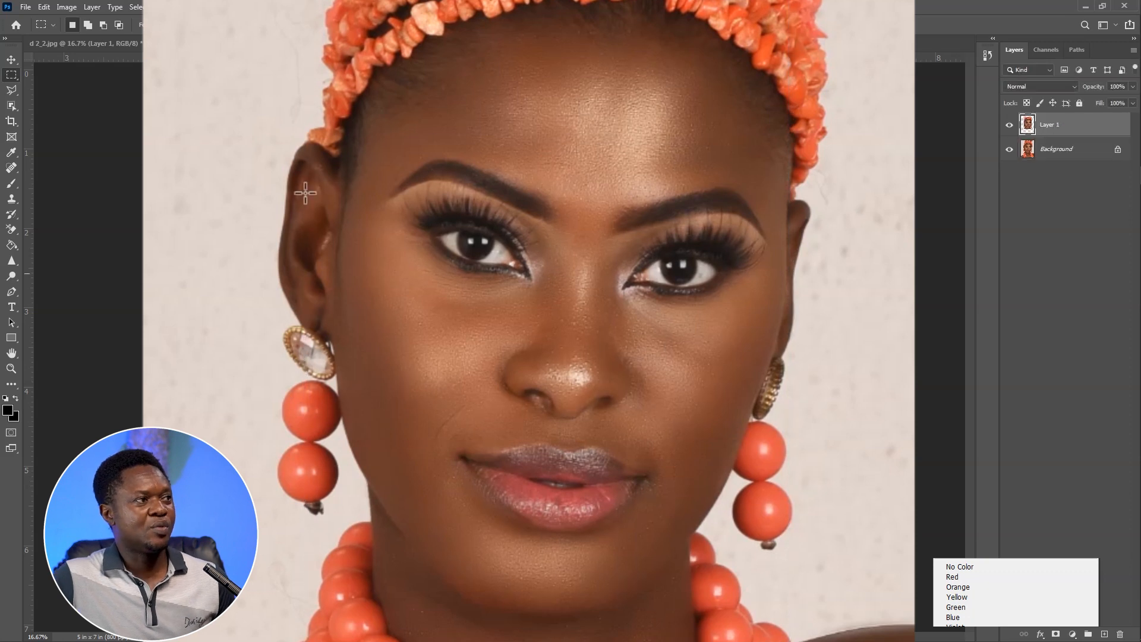
Step: Bring the copied face from DSC_0230.jpg into the "Faces" document directly above the "e" text layer and clip it to that letter
{"action": "left_click", "coordinate": [11, 60]}
{"action": "left_click_drag", "start_coordinate": [544, 231], "coordinate": [758, 44]}
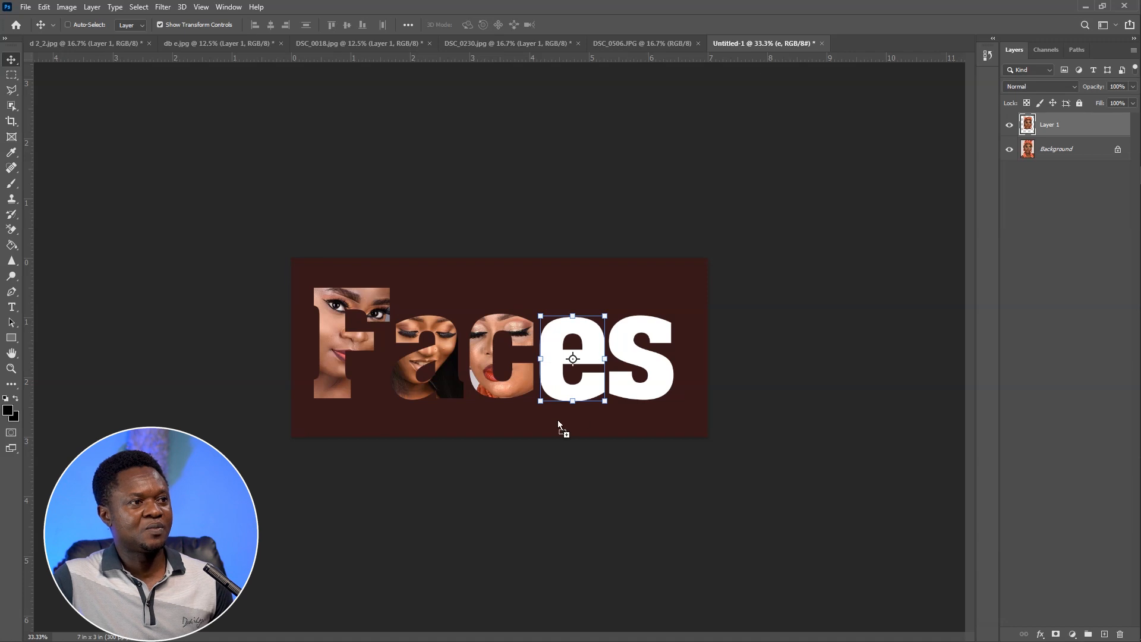
{"action": "left_click_drag", "start_coordinate": [557, 421], "coordinate": [621, 373]}
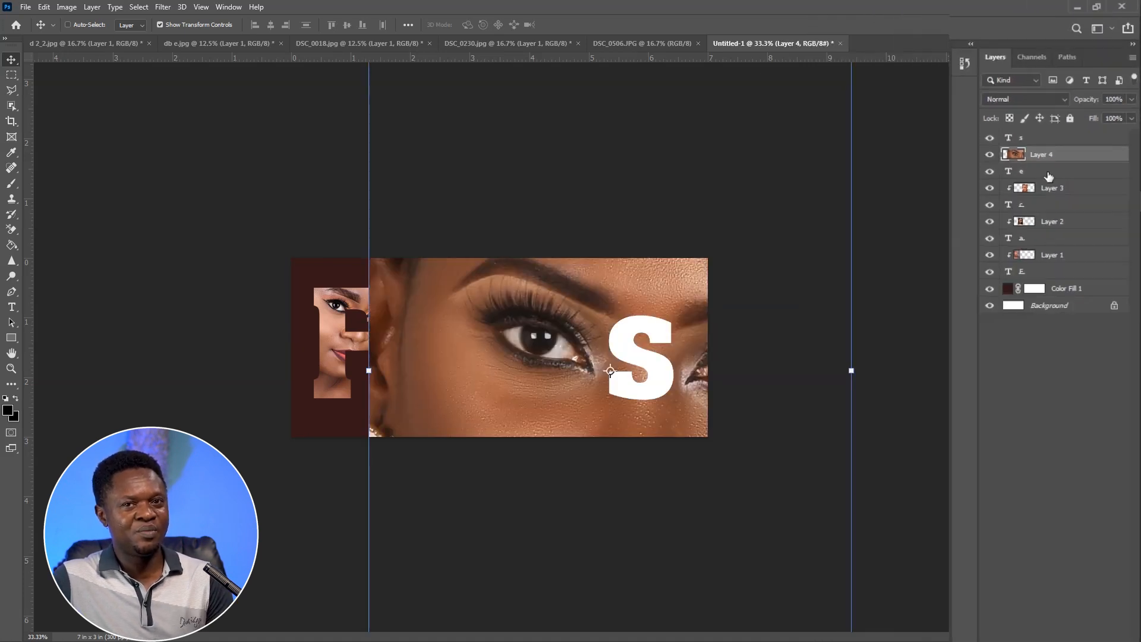
{"action": "key", "text": "ctrl+minus"}
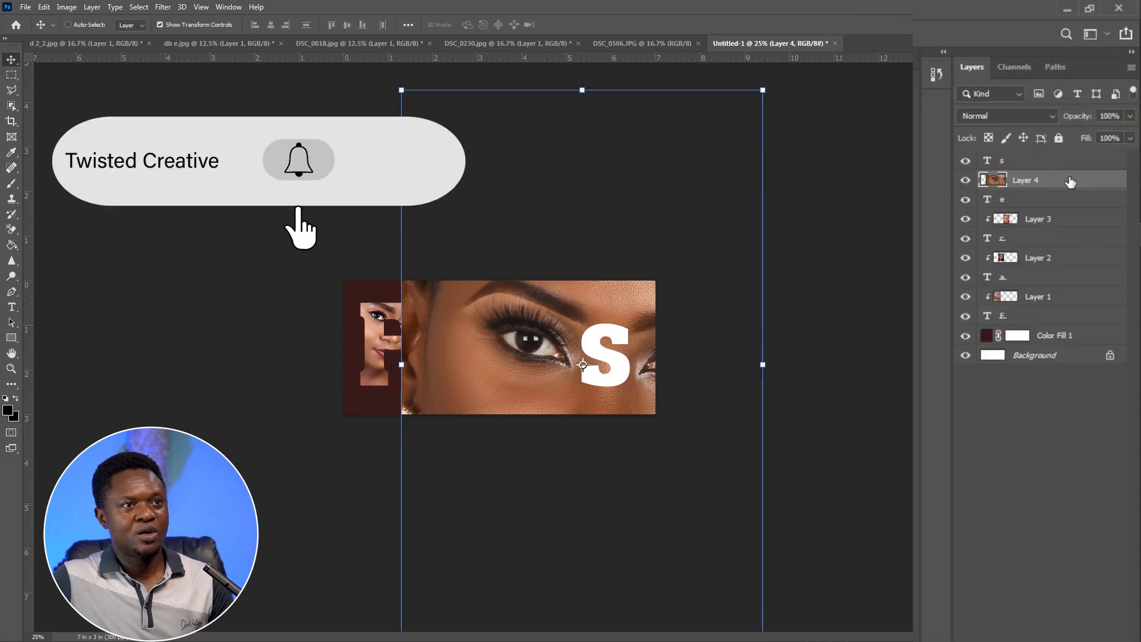
{"action": "right_click", "coordinate": [1070, 181]}
{"action": "left_click", "coordinate": [971, 451]}
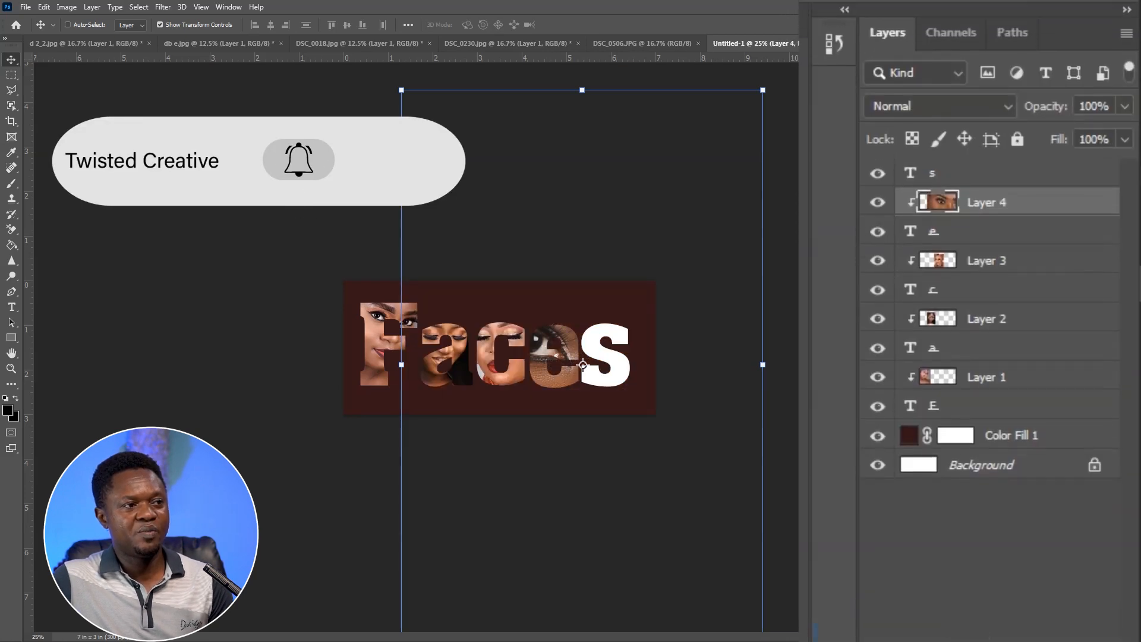
Step: Scale the fourth face to about 23% and position it so its eyes and nose fill the "e"
{"action": "left_click_drag", "start_coordinate": [763, 90], "coordinate": [638, 284]}
{"action": "left_click_drag", "start_coordinate": [595, 361], "coordinate": [648, 279]}
{"action": "left_click_drag", "start_coordinate": [696, 197], "coordinate": [640, 276]}
{"action": "left_click_drag", "start_coordinate": [600, 356], "coordinate": [631, 303]}
{"action": "left_click_drag", "start_coordinate": [673, 222], "coordinate": [614, 311]}
{"action": "left_click_drag", "start_coordinate": [593, 351], "coordinate": [612, 302]}
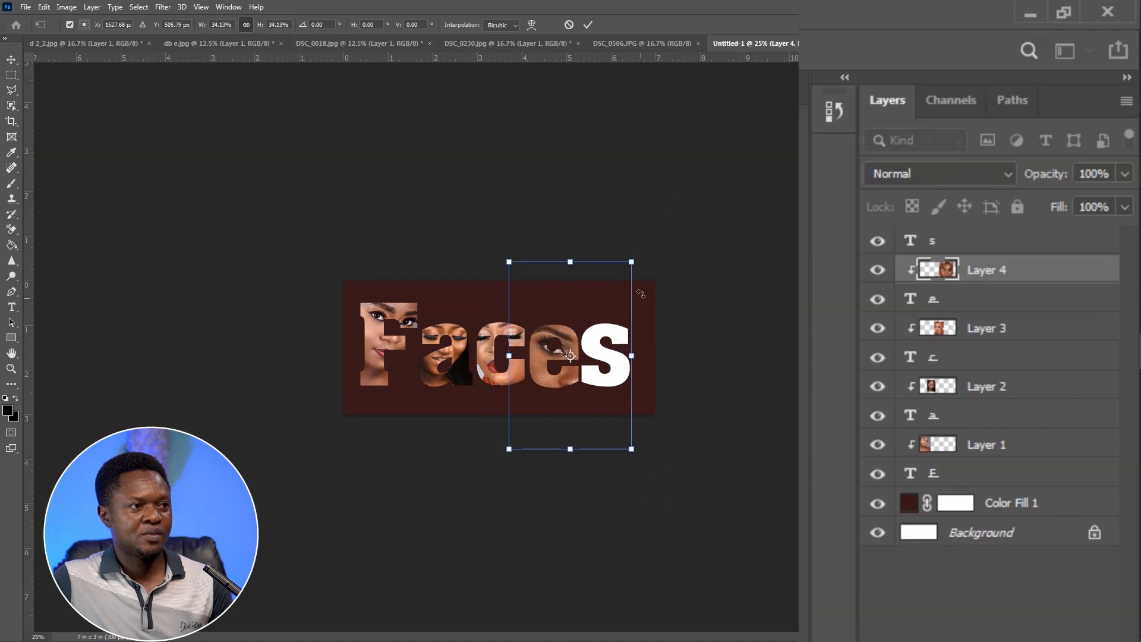
{"action": "left_click_drag", "start_coordinate": [637, 259], "coordinate": [603, 305]}
{"action": "mouse_move", "coordinate": [583, 344]}
{"action": "left_mouse_down"}
{"action": "mouse_move", "coordinate": [592, 289]}
{"action": "mouse_move", "coordinate": [567, 348]}
{"action": "left_mouse_up"}
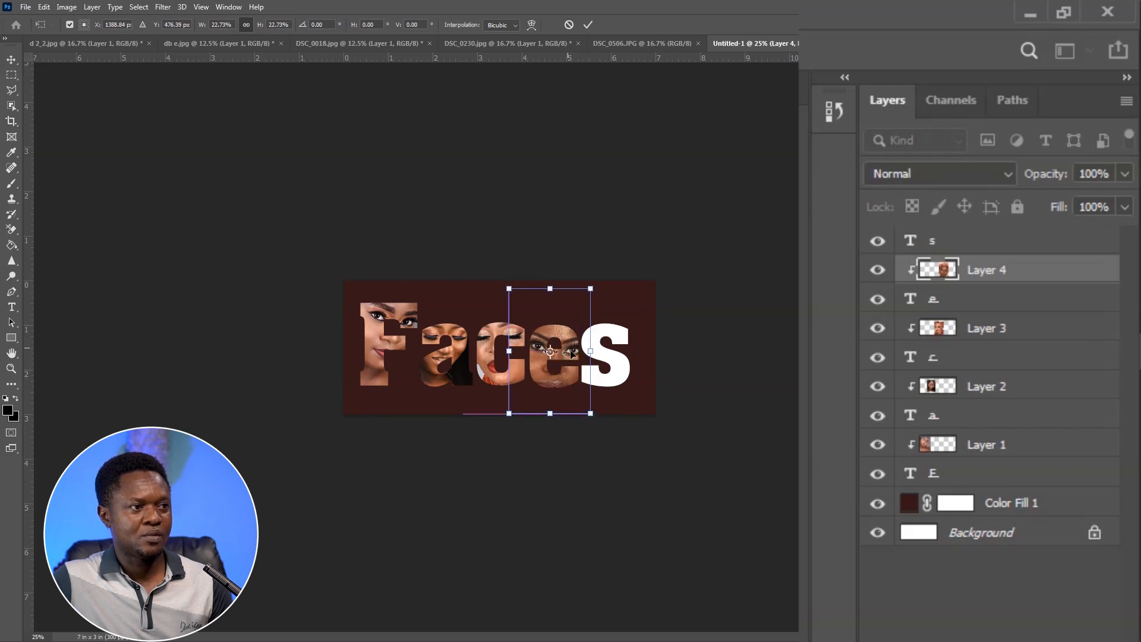
{"action": "key", "text": "Left"}
{"action": "key", "text": "Left"}
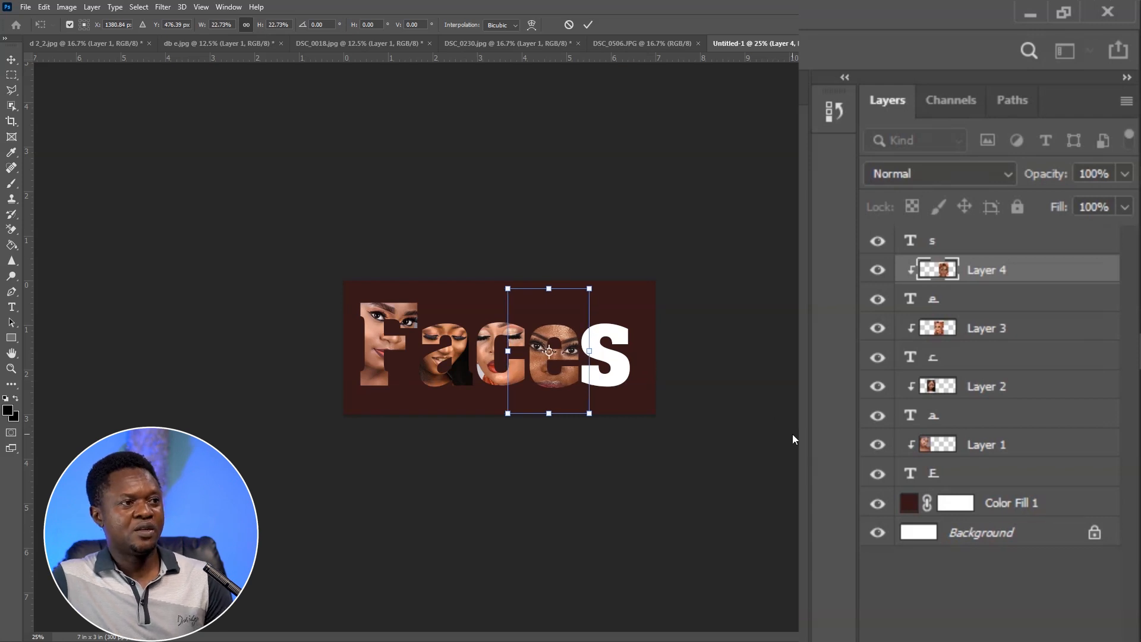
{"action": "key", "text": "Return"}
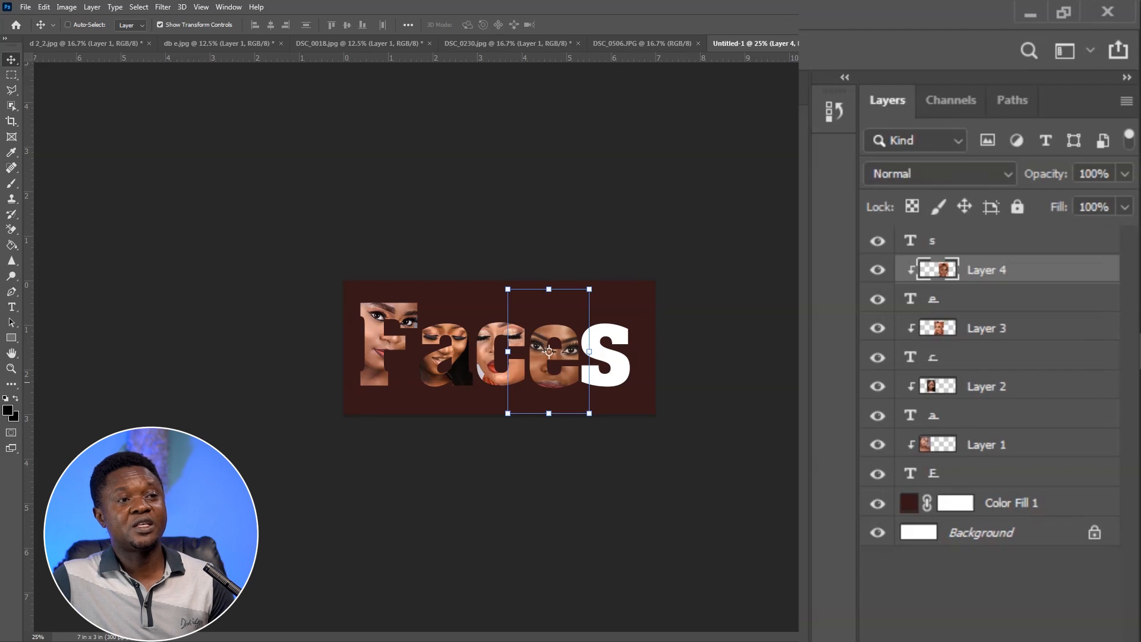
Step: Make the "s" text layer active, and in DSC_0506.JPG copy a rectangle around the woman's face to a new layer
{"action": "left_click", "coordinate": [966, 243]}
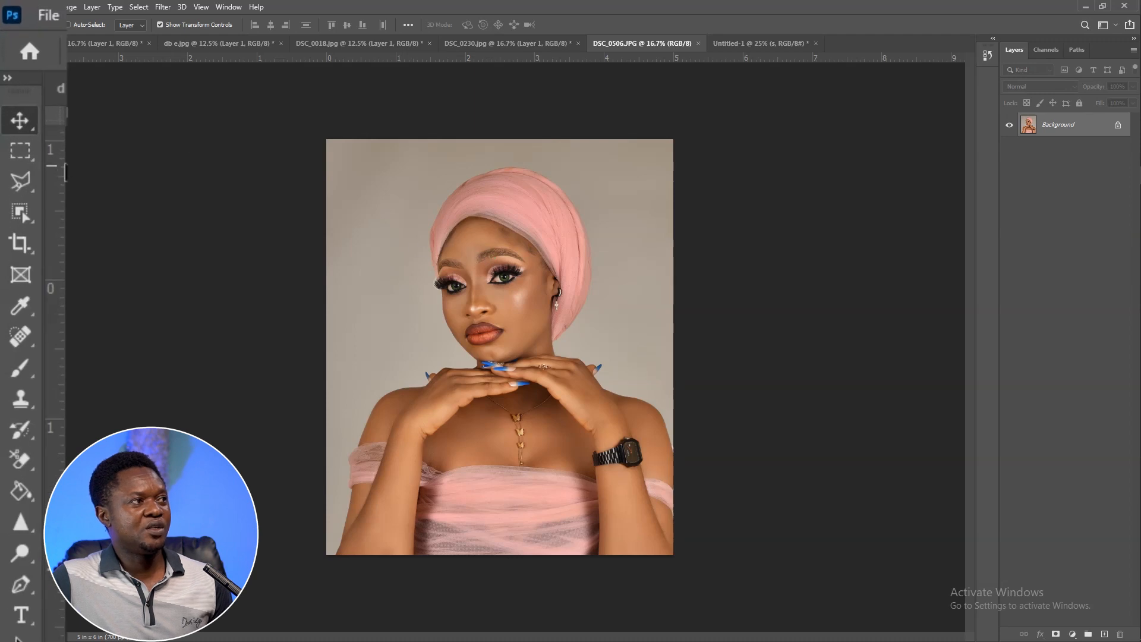
{"action": "key", "text": "m"}
{"action": "left_click_drag", "start_coordinate": [413, 190], "coordinate": [568, 404]}
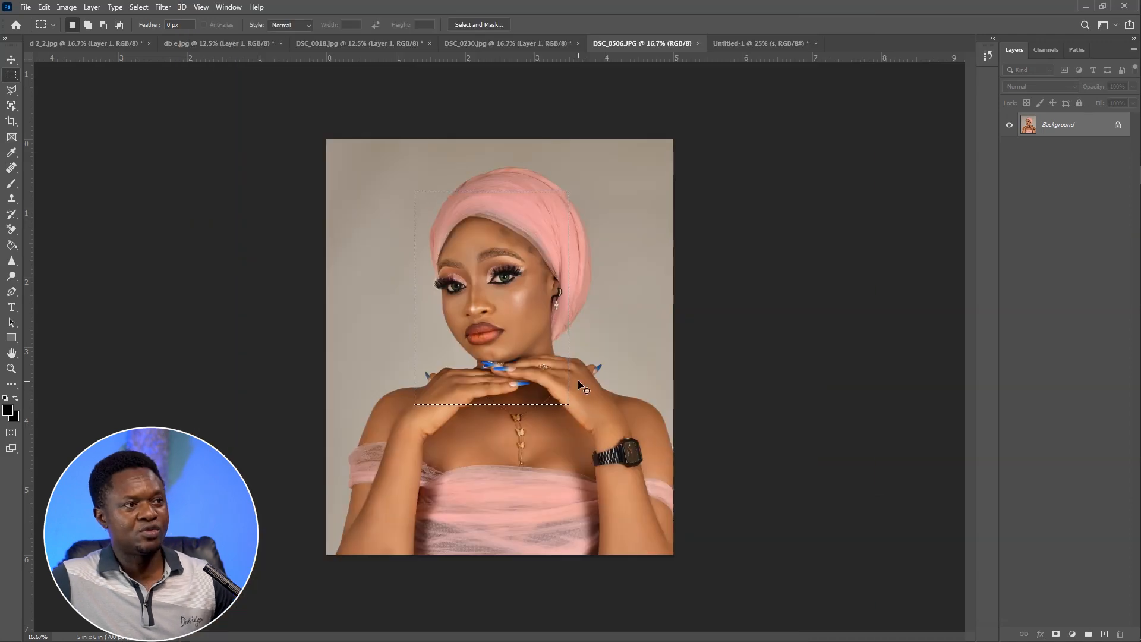
{"action": "key", "text": "ctrl+j"}
{"action": "key", "text": "v"}
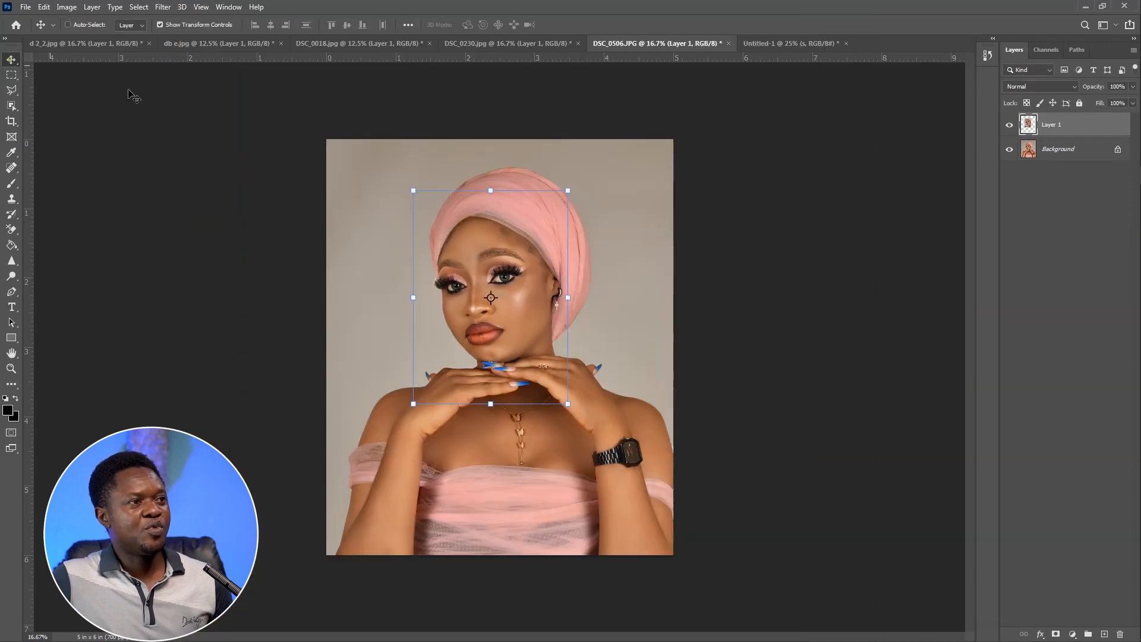
Step: Bring the copied face from DSC_0506.JPG into the "Faces" document above the "s" text layer and clip it to that letter
{"action": "left_click_drag", "start_coordinate": [504, 273], "coordinate": [613, 357]}
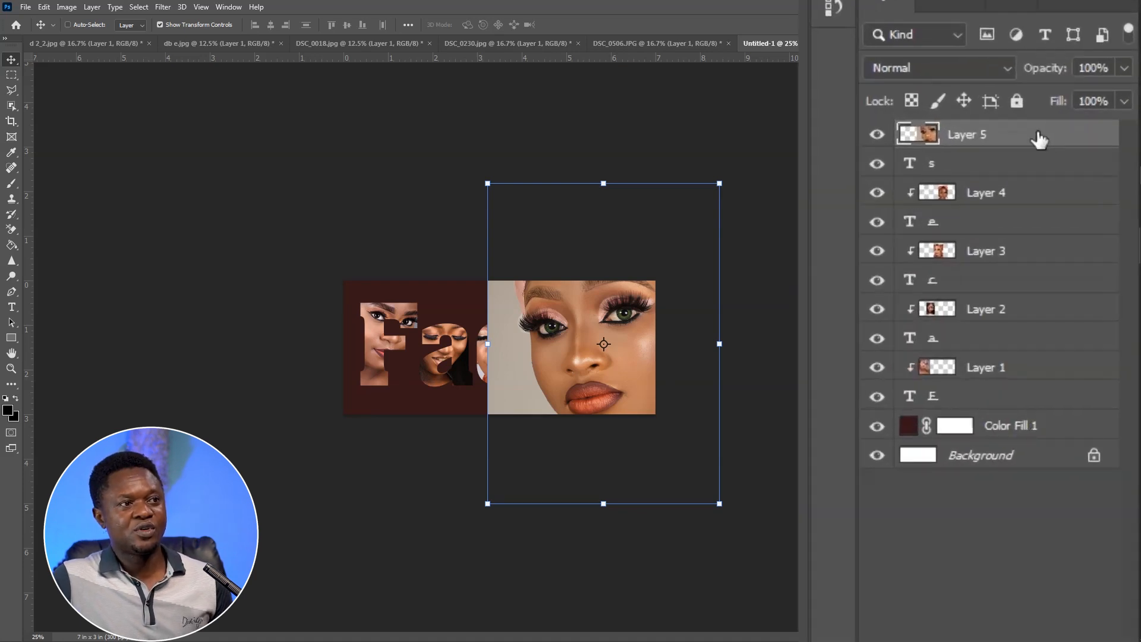
{"action": "right_click", "coordinate": [1039, 139]}
{"action": "left_click", "coordinate": [954, 568]}
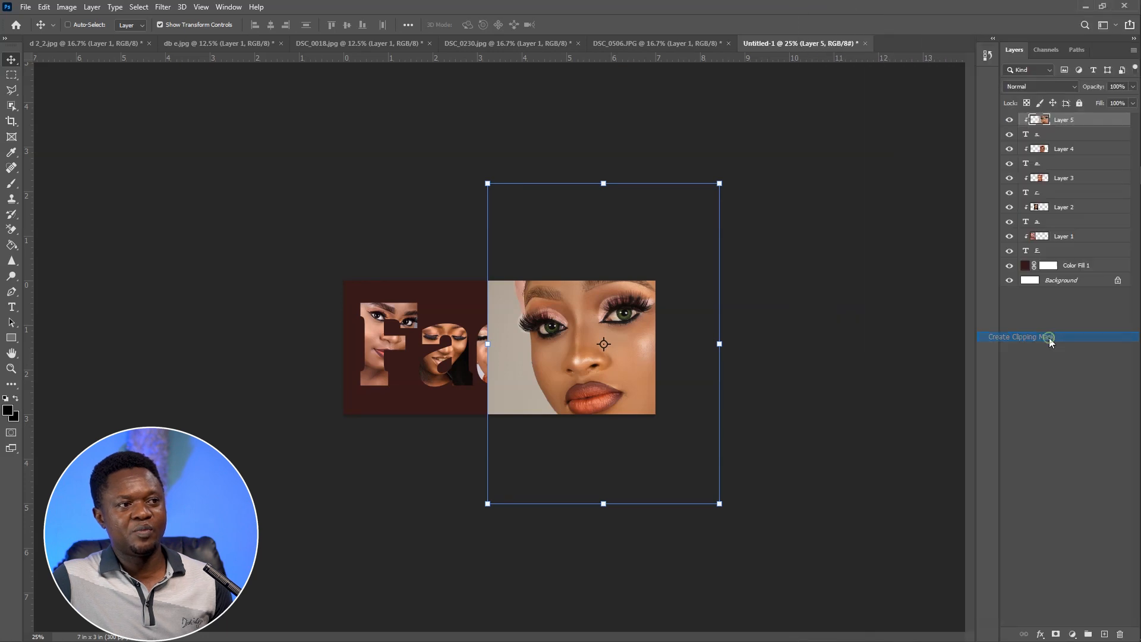
Step: Scale the fifth face to about 36% and move it over the "s"
{"action": "left_click_drag", "start_coordinate": [483, 506], "coordinate": [544, 426]}
{"action": "left_click_drag", "start_coordinate": [718, 185], "coordinate": [643, 288]}
{"action": "left_click_drag", "start_coordinate": [543, 288], "coordinate": [574, 304]}
{"action": "left_click_drag", "start_coordinate": [623, 360], "coordinate": [635, 346]}
Step: Fine-tune the position of the face inside the "s" with small nudges sideways and upward
{"action": "key", "text": "Left"}
{"action": "key", "text": "Left"}
{"action": "key", "text": "Left"}
{"action": "key", "text": "Left"}
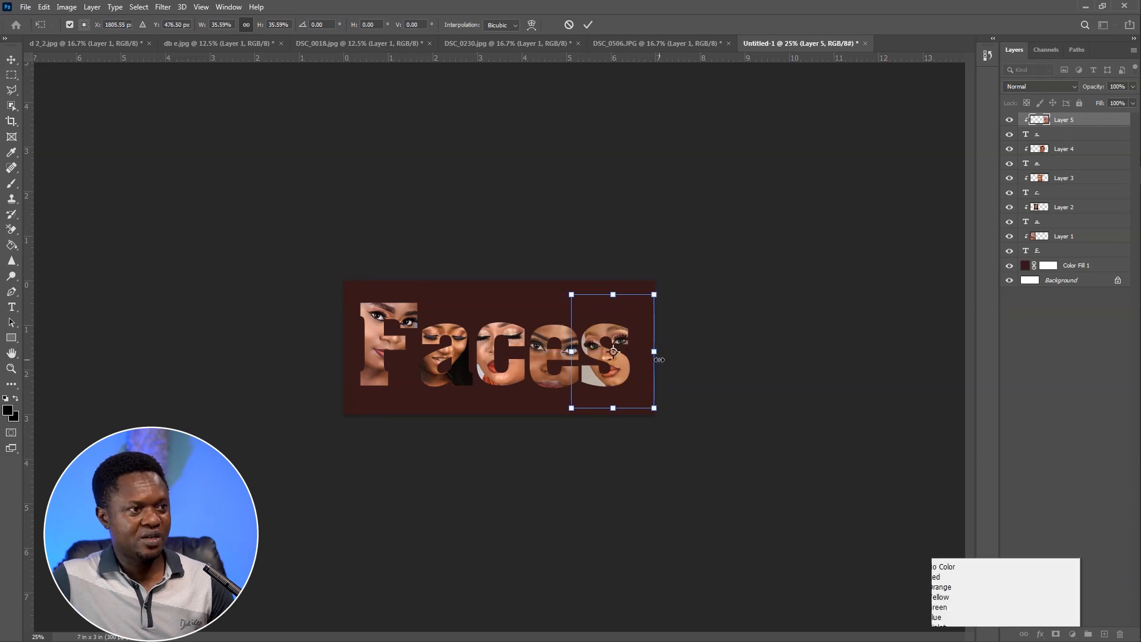
{"action": "key", "text": "Up"}
{"action": "key", "text": "Up"}
{"action": "key", "text": "Up"}
{"action": "key", "text": "Up"}
{"action": "key", "text": "Left"}
{"action": "key", "text": "Left"}
{"action": "key", "text": "Left"}
{"action": "key", "text": "Left"}
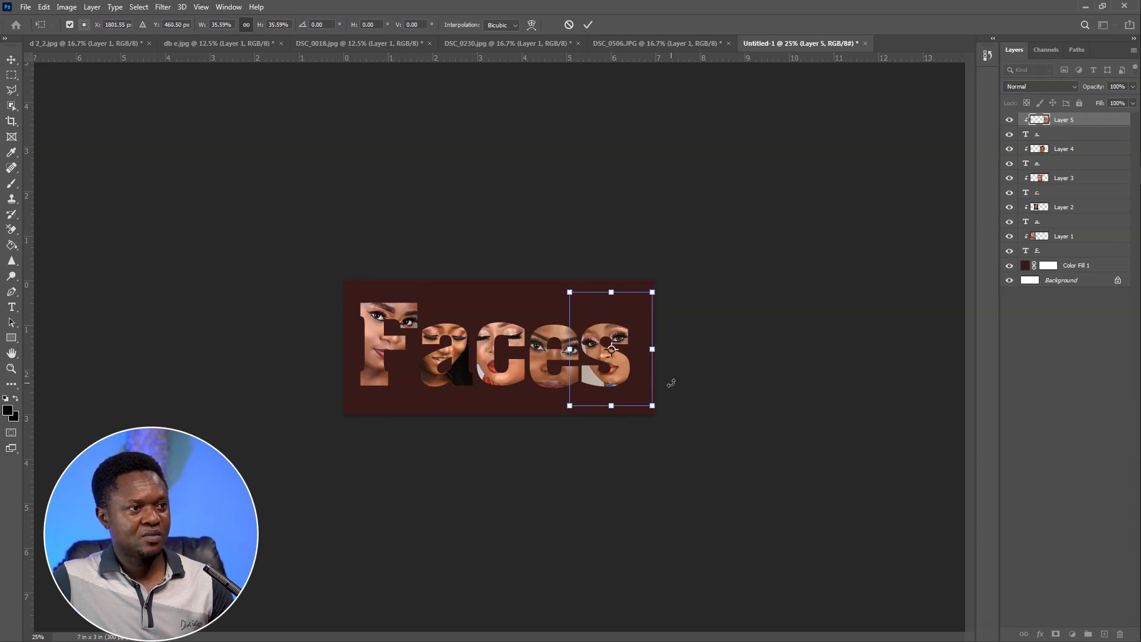
{"action": "key", "text": "Up"}
{"action": "key", "text": "Up"}
{"action": "key", "text": "Up"}
{"action": "key", "text": "Up"}
{"action": "key", "text": "Right"}
{"action": "key", "text": "Right"}
{"action": "key", "text": "Right"}
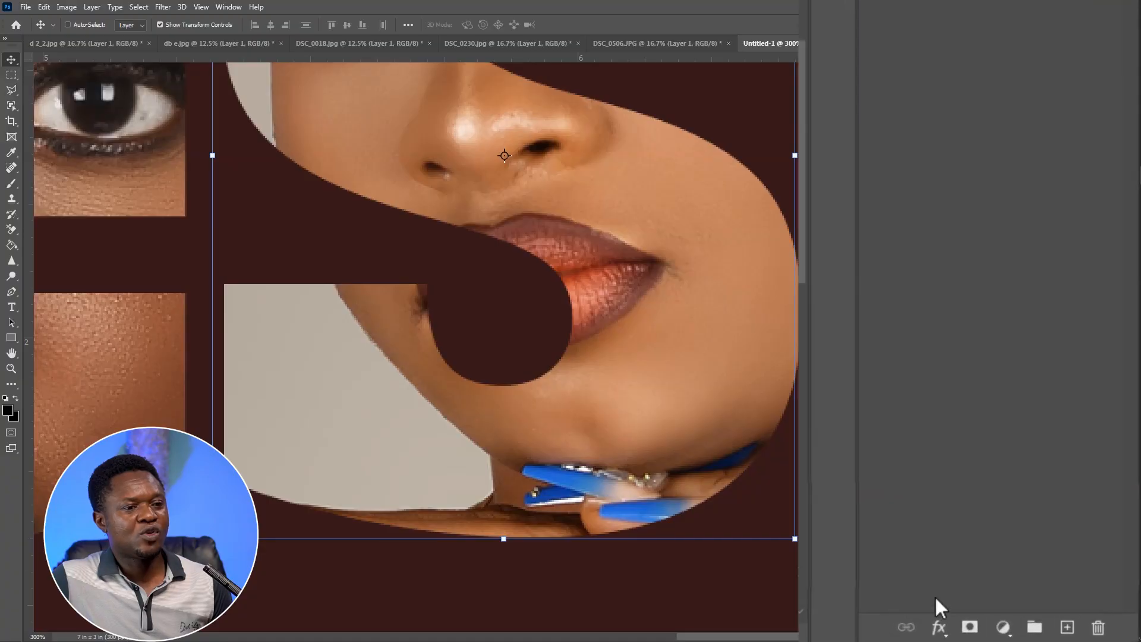
Step: Add a drop shadow to the "s" letter with 70% opacity, 122° angle, 10 px distance and 3 px size
{"action": "left_click", "coordinate": [939, 627]}
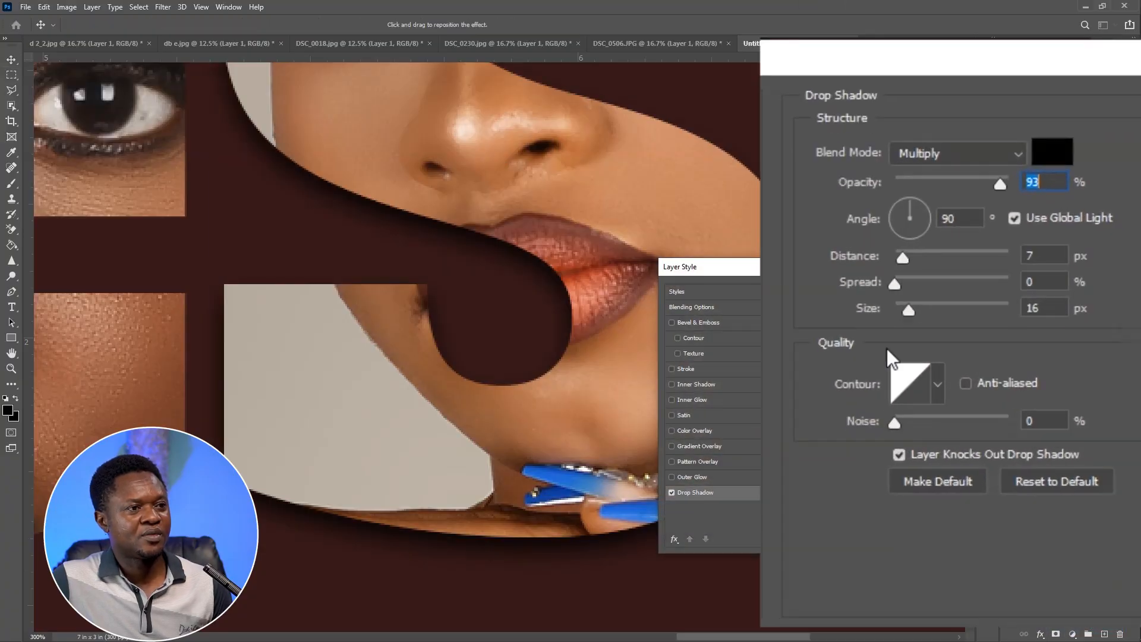
{"action": "left_click_drag", "start_coordinate": [897, 198], "coordinate": [895, 194]}
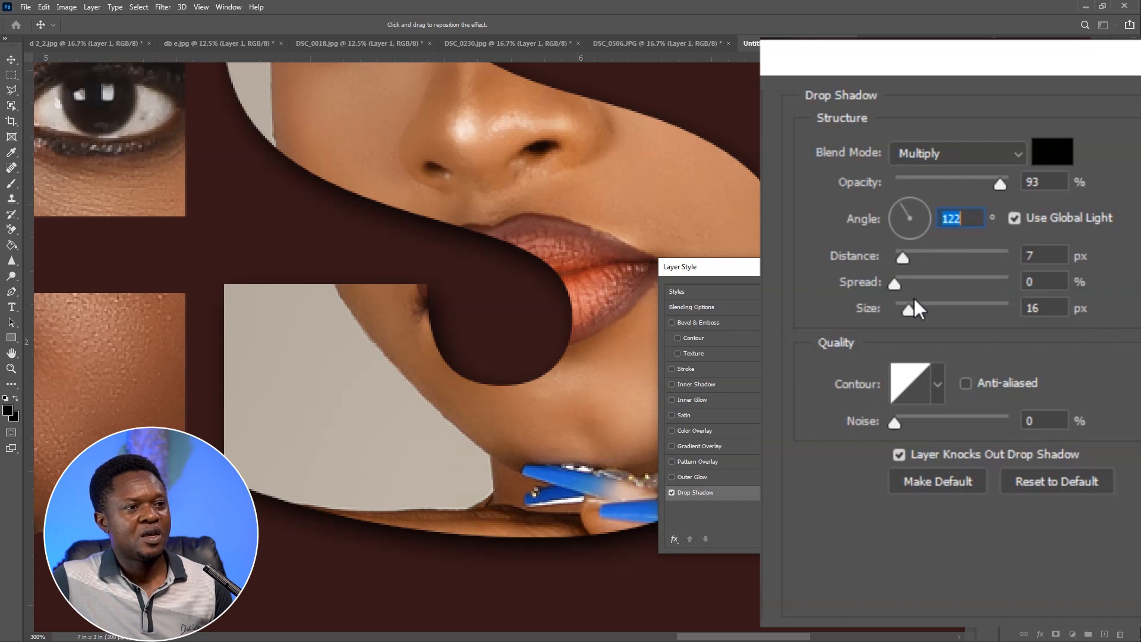
{"action": "left_click", "coordinate": [891, 284]}
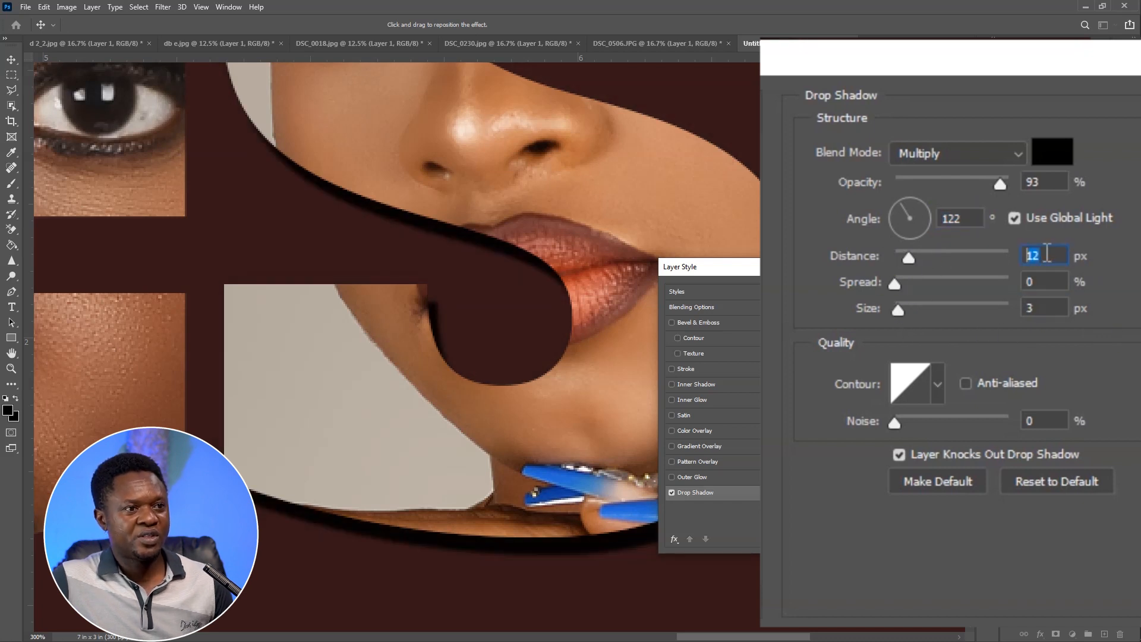
{"action": "left_click_drag", "start_coordinate": [1050, 252], "coordinate": [1005, 270]}
{"action": "type", "text": "10"}
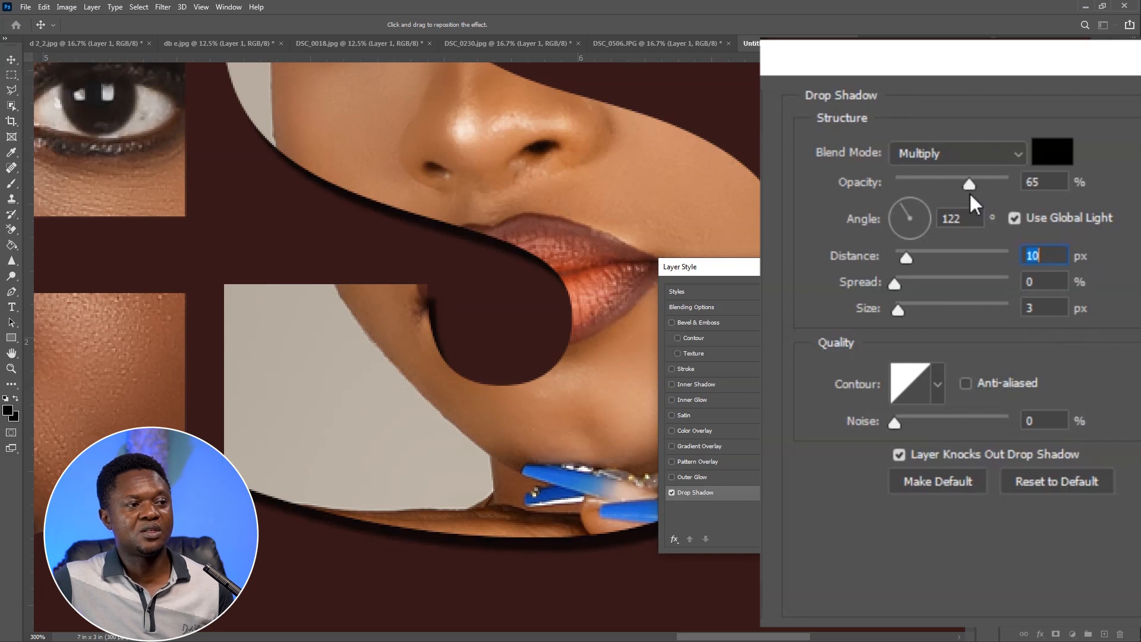
{"action": "left_click_drag", "start_coordinate": [968, 192], "coordinate": [986, 194]}
{"action": "left_click", "coordinate": [1048, 186]}
{"action": "type", "text": "70"}
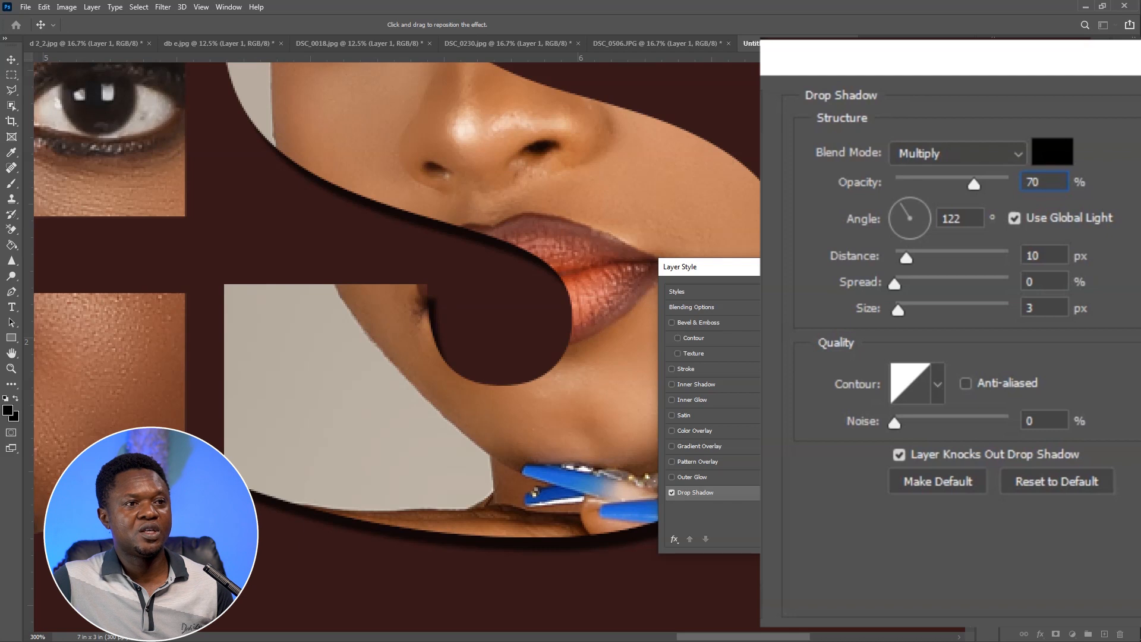
{"action": "left_click", "coordinate": [1076, 294]}
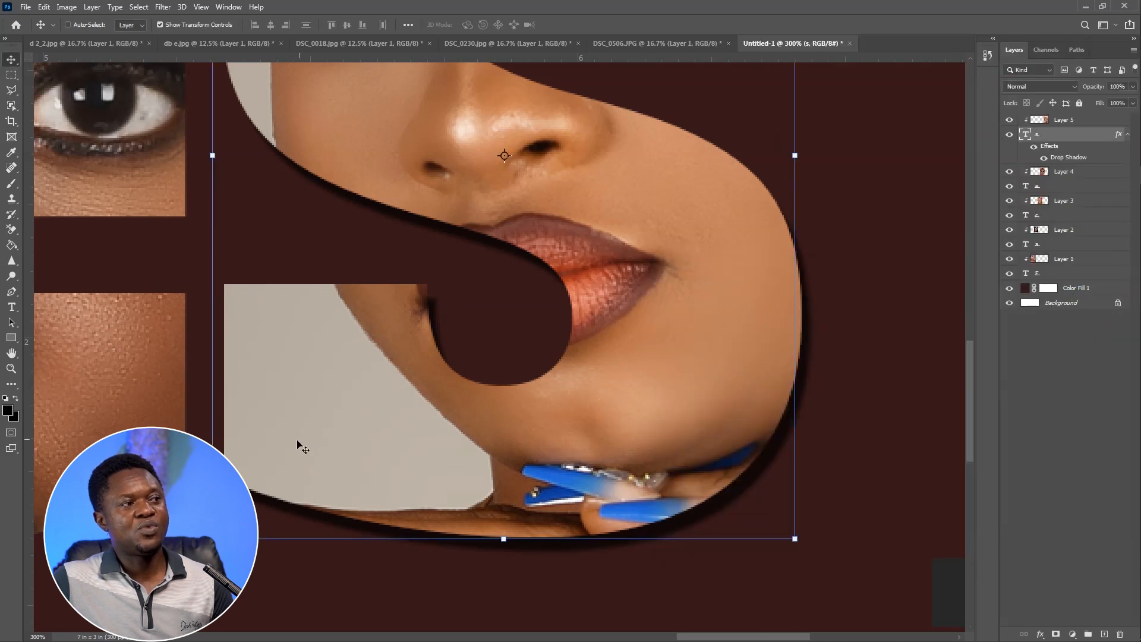
Step: Add a drop shadow to the "e" text layer, keeping 70% opacity, 122° angle, 10 px distance and 3 px size
{"action": "key", "text": "ctrl+minus"}
{"action": "left_click_drag", "start_coordinate": [256, 479], "coordinate": [521, 500]}
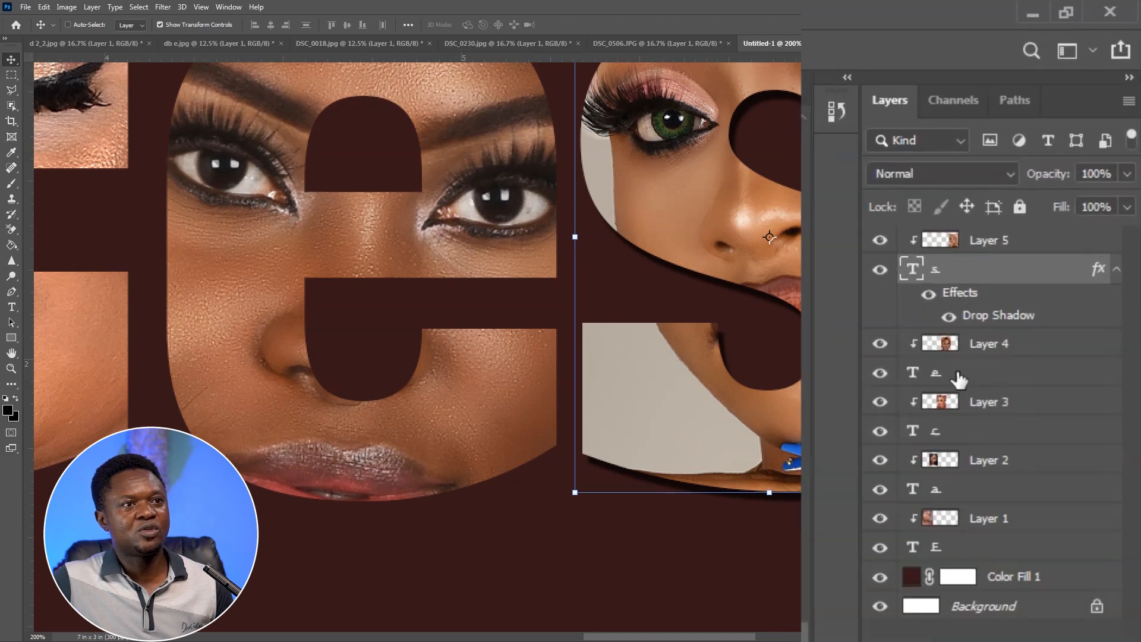
{"action": "left_click", "coordinate": [1065, 186]}
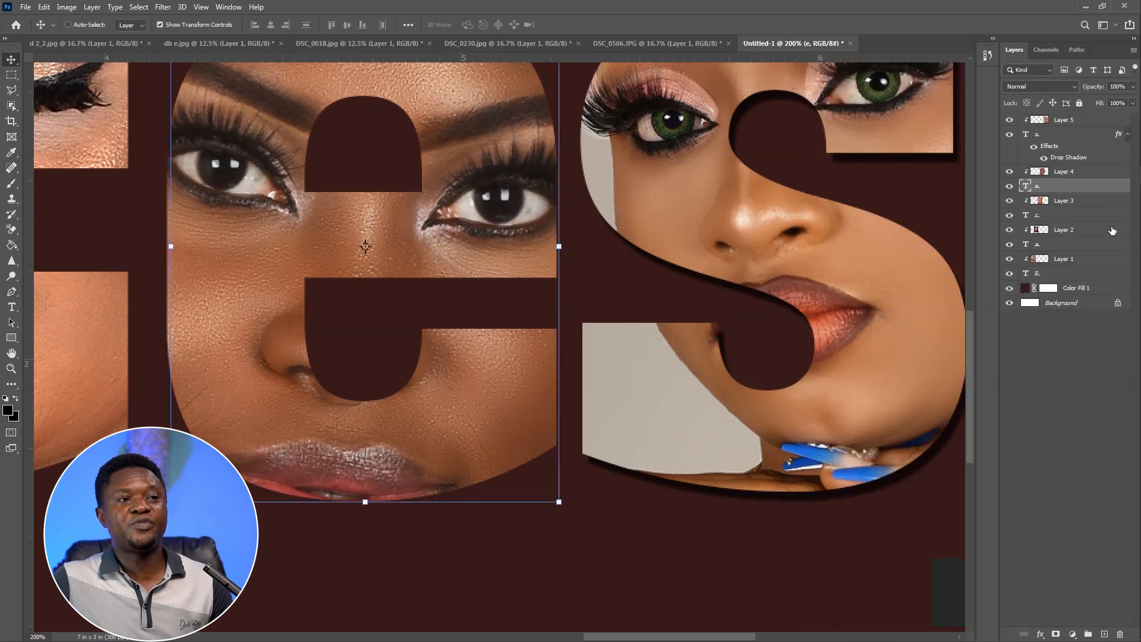
{"action": "left_click", "coordinate": [1039, 635]}
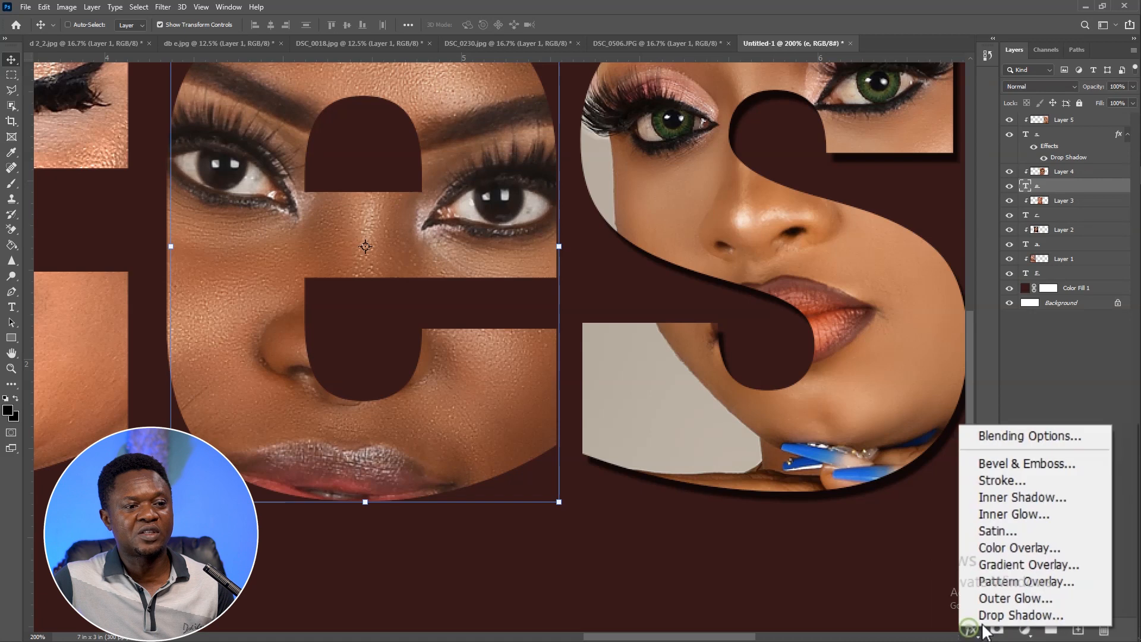
{"action": "left_click", "coordinate": [1006, 612]}
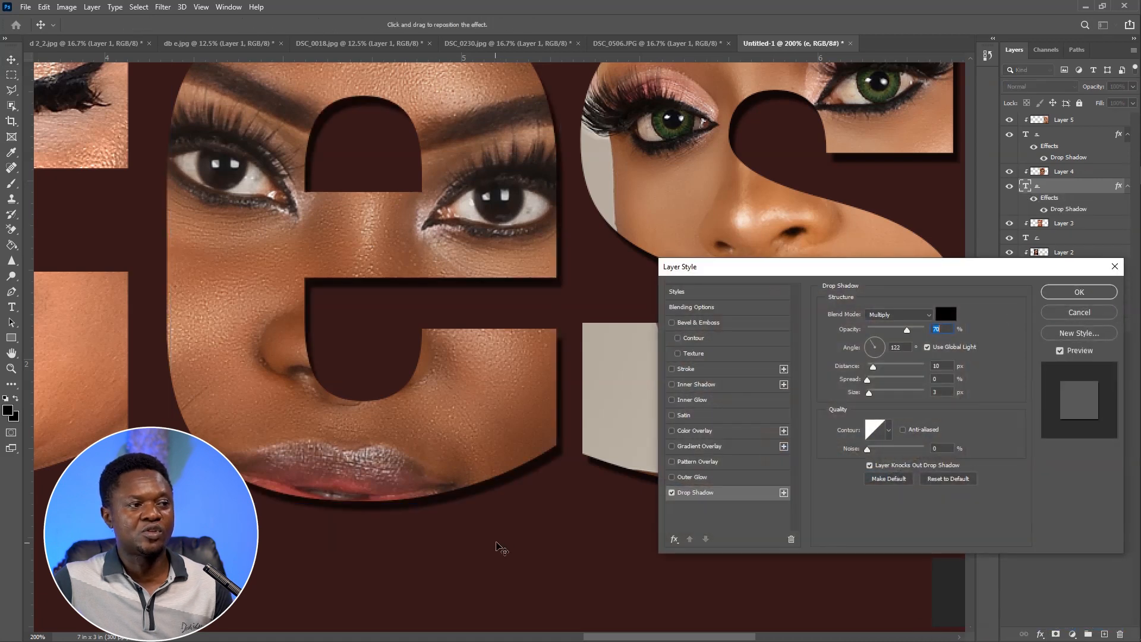
{"action": "left_click", "coordinate": [1070, 294]}
Step: Give the "c" text layer a matching drop shadow with 70% opacity, 10 px distance and 3 px size
{"action": "scroll", "coordinate": [645, 383], "scroll_direction": "left", "scroll_amount": 6}
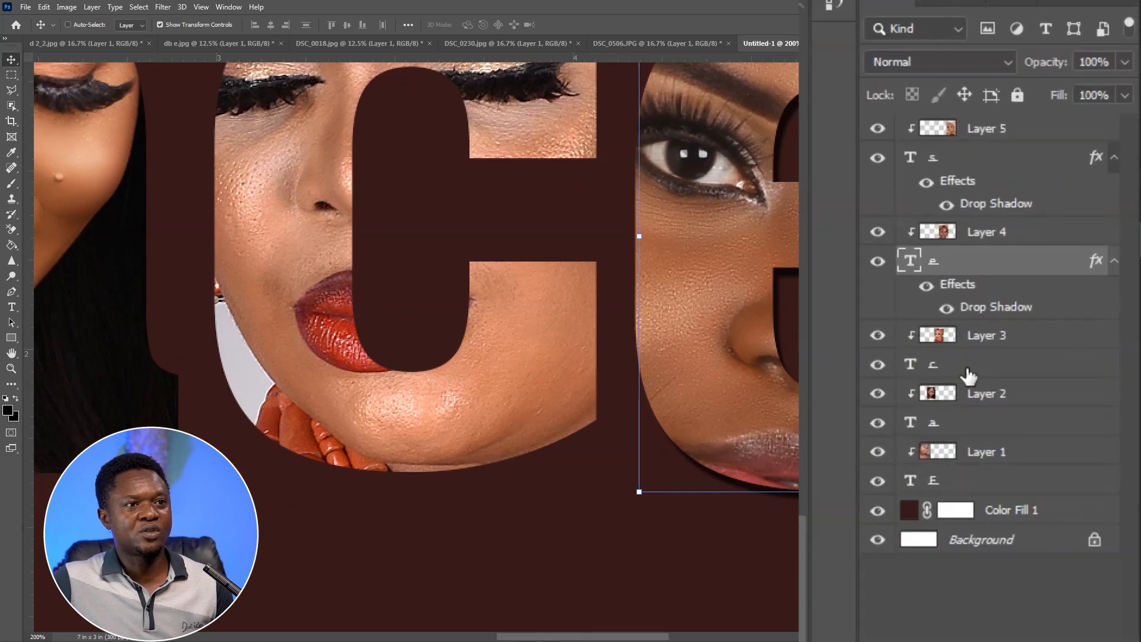
{"action": "left_click", "coordinate": [940, 365]}
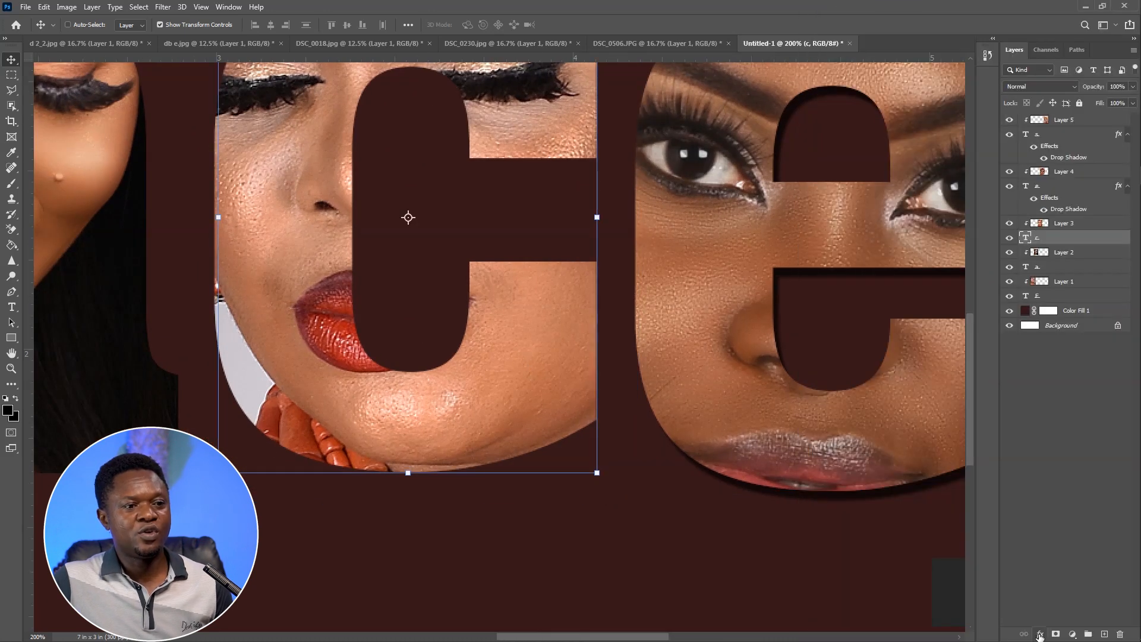
{"action": "left_click", "coordinate": [1040, 635]}
{"action": "left_click", "coordinate": [1065, 626]}
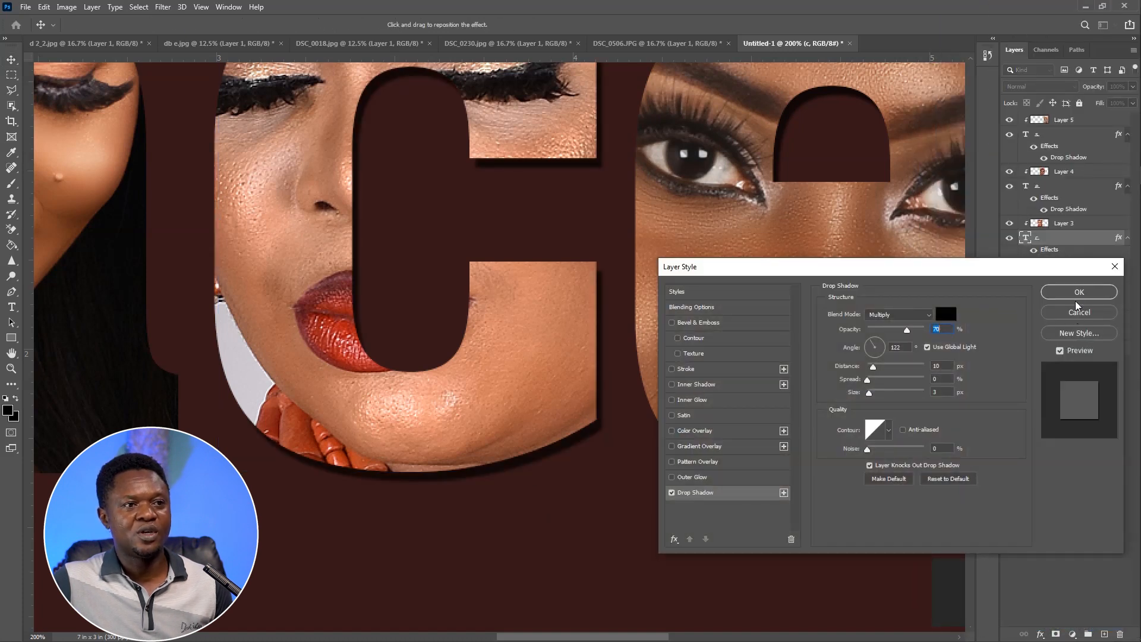
{"action": "left_click", "coordinate": [1078, 293]}
Step: Apply the same 70% opacity, 10 px distance and 3 px size drop shadow to the "a" text layer
{"action": "scroll", "coordinate": [868, 327], "scroll_direction": "left", "scroll_amount": 5}
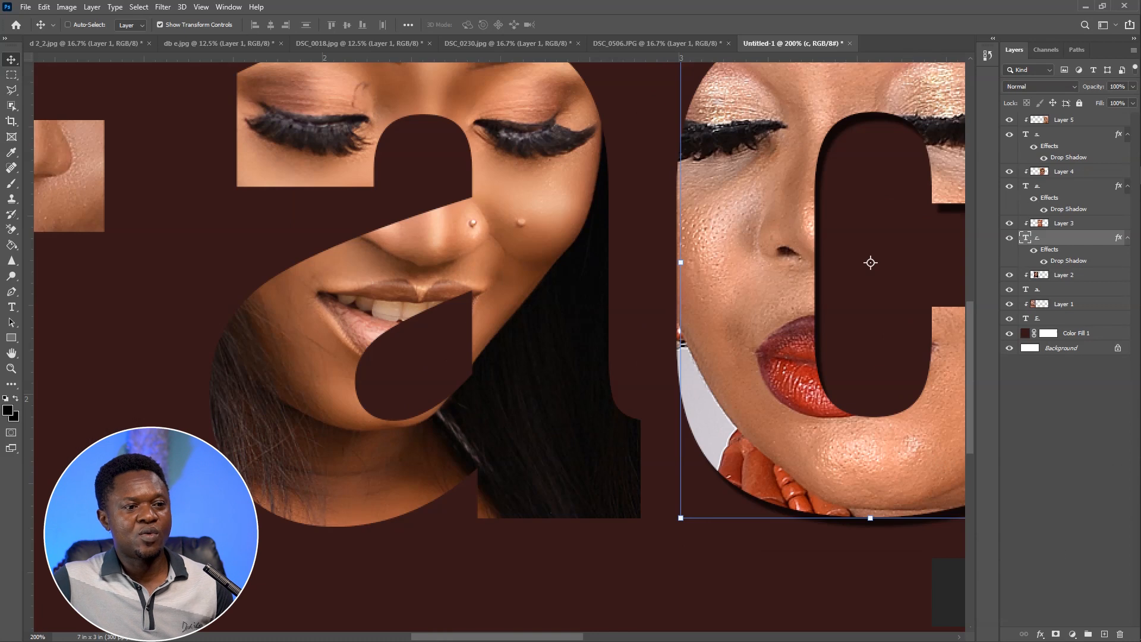
{"action": "right_click", "coordinate": [1042, 292]}
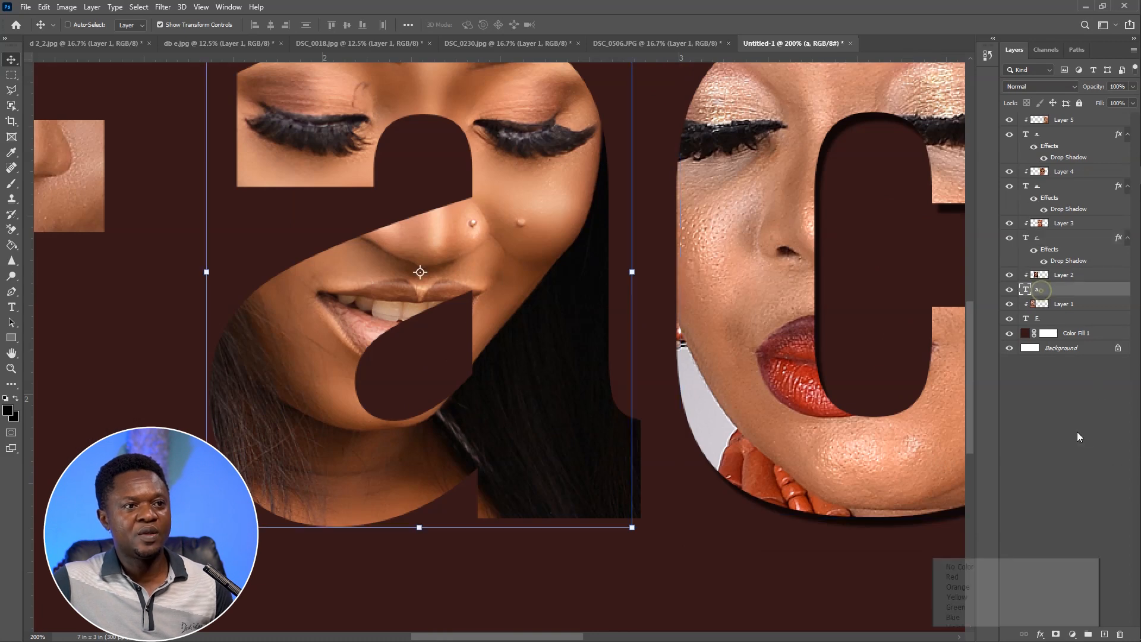
{"action": "left_click", "coordinate": [1040, 635]}
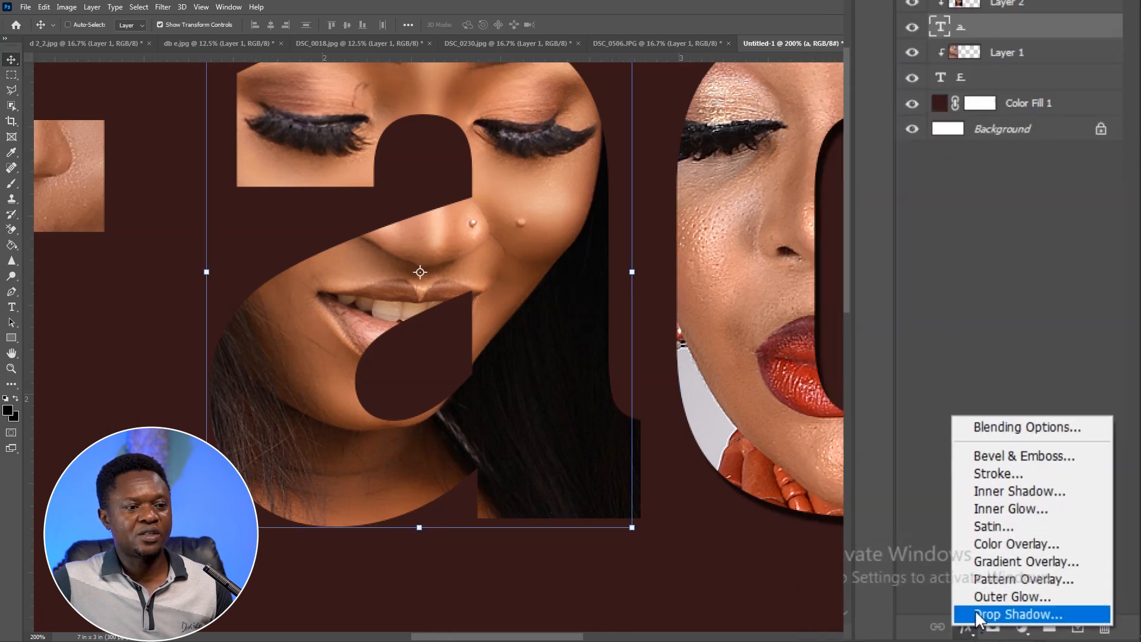
{"action": "left_click", "coordinate": [1019, 615]}
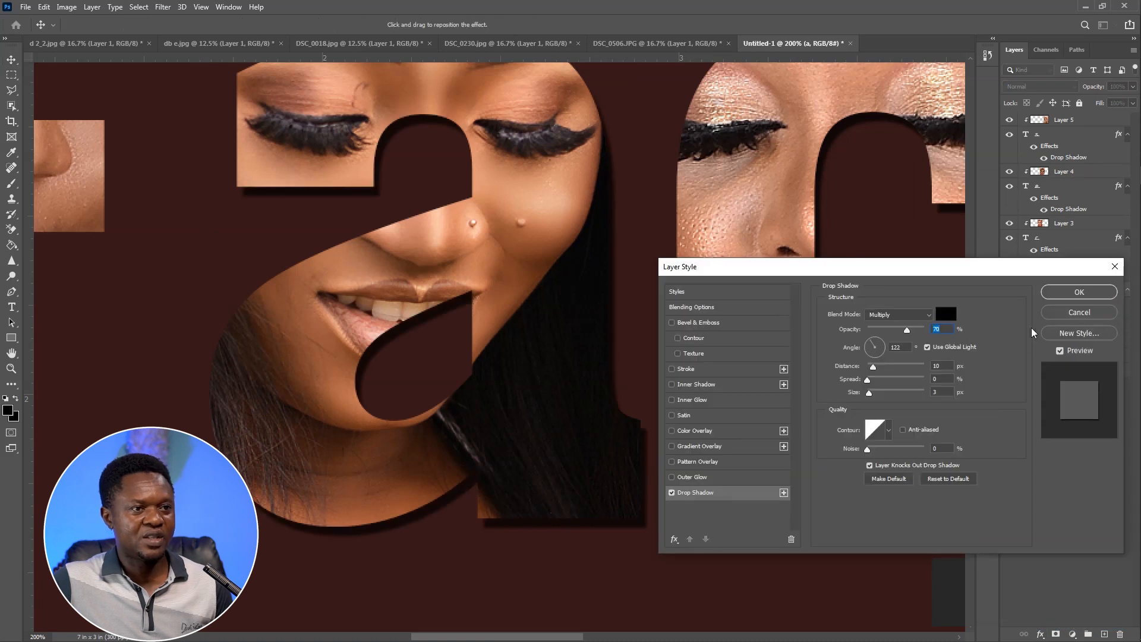
{"action": "left_click", "coordinate": [1063, 293]}
Step: Add a drop shadow to the "F" text layer with the same settings as the other letters
{"action": "left_click_drag", "start_coordinate": [504, 367], "coordinate": [881, 326]}
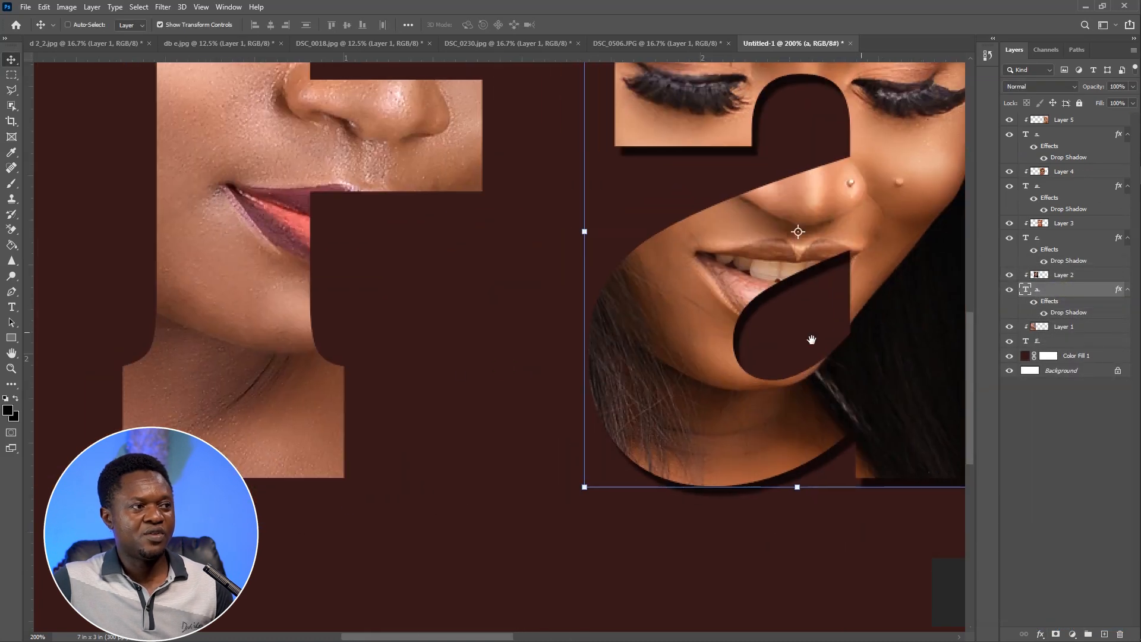
{"action": "left_click_drag", "start_coordinate": [468, 374], "coordinate": [541, 369]}
{"action": "left_click", "coordinate": [1038, 342]}
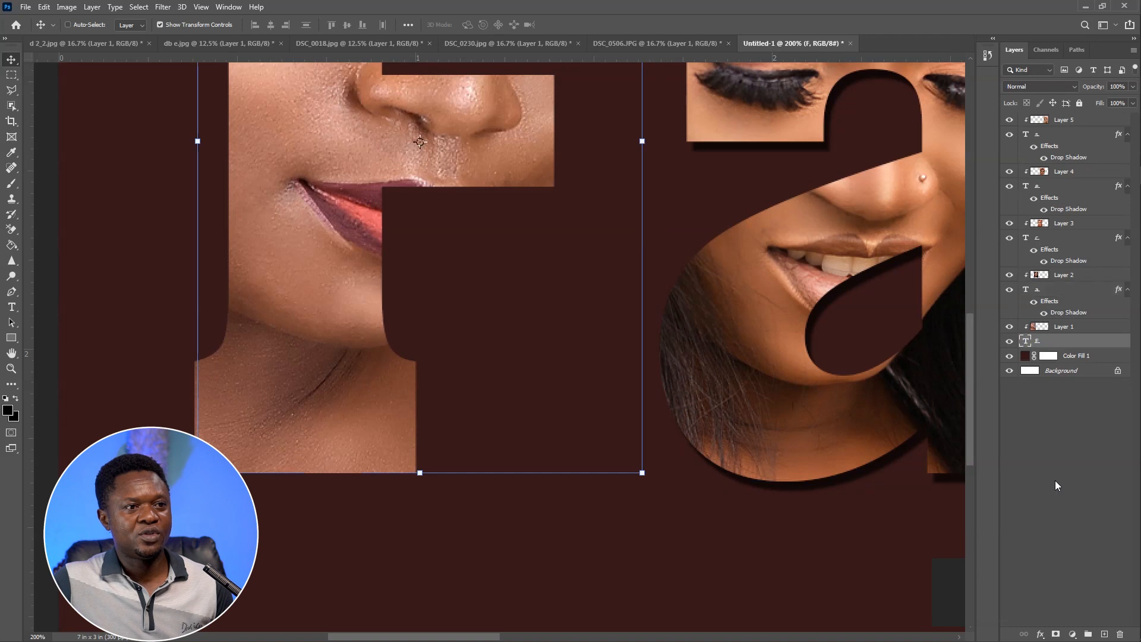
{"action": "left_click", "coordinate": [1042, 635]}
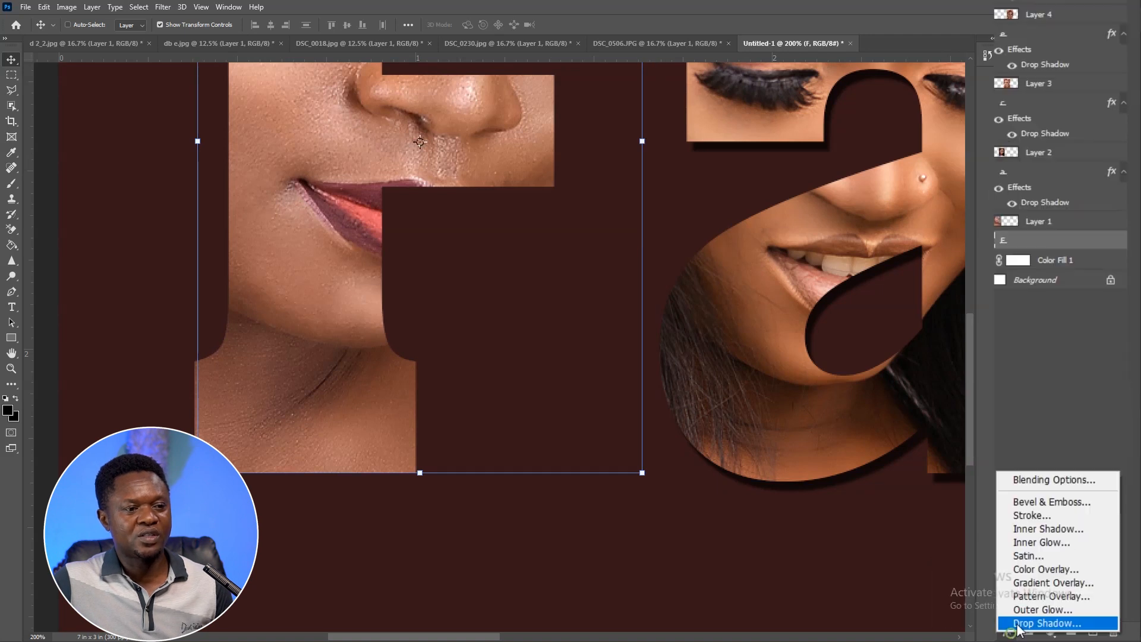
{"action": "left_click", "coordinate": [1037, 617]}
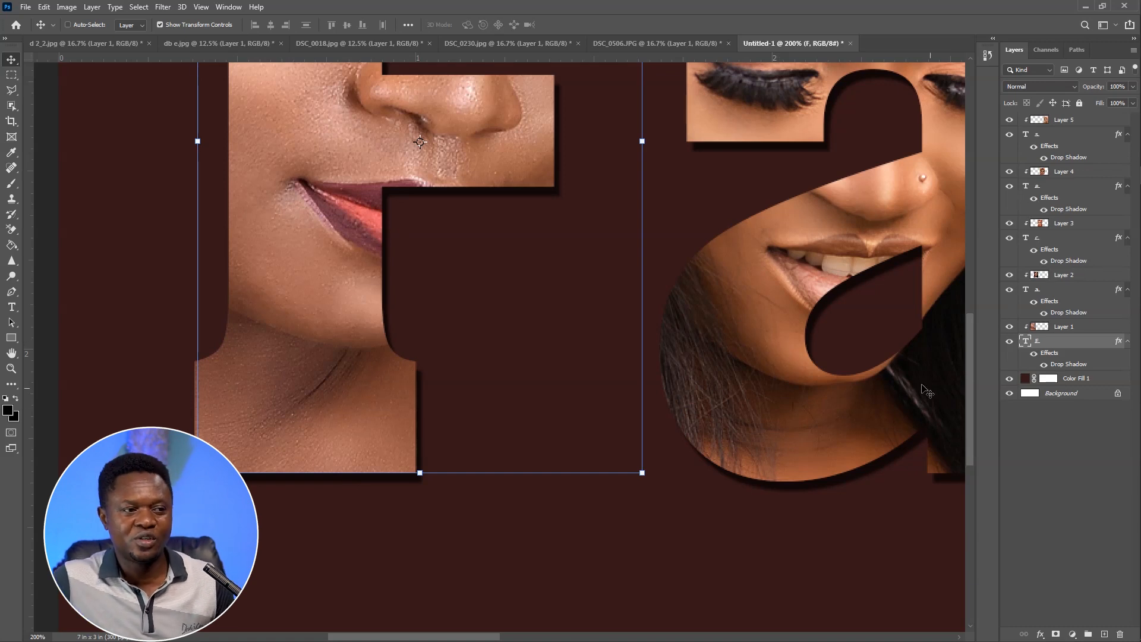
Step: Add a 1 px white outside stroke at 100% opacity to the "F" text layer
{"action": "left_click", "coordinate": [1040, 636]}
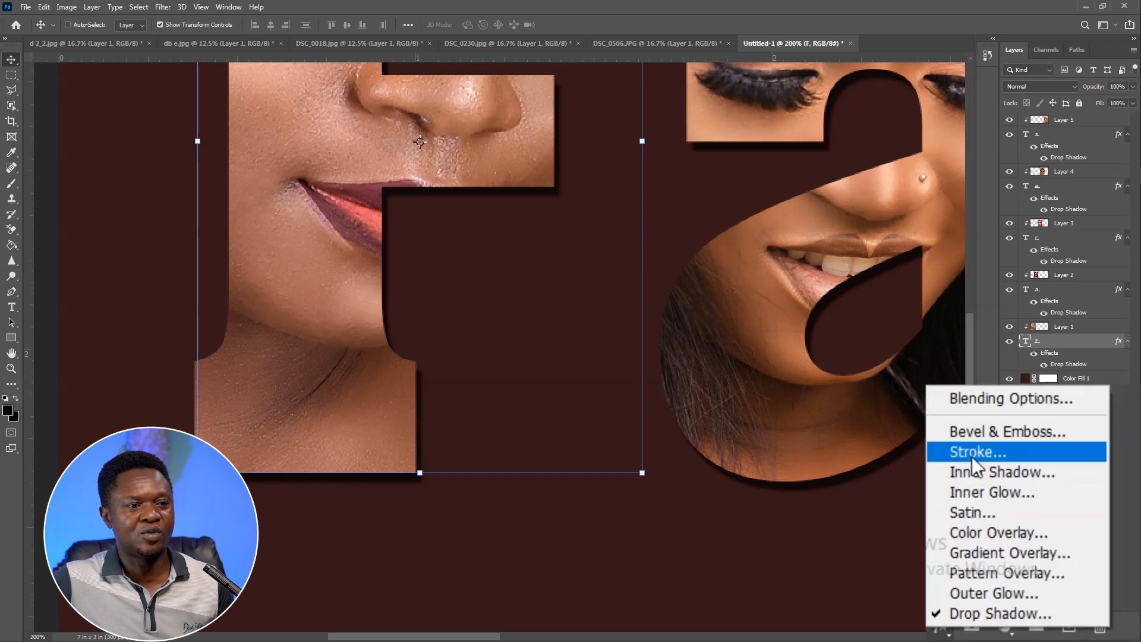
{"action": "left_click", "coordinate": [975, 453]}
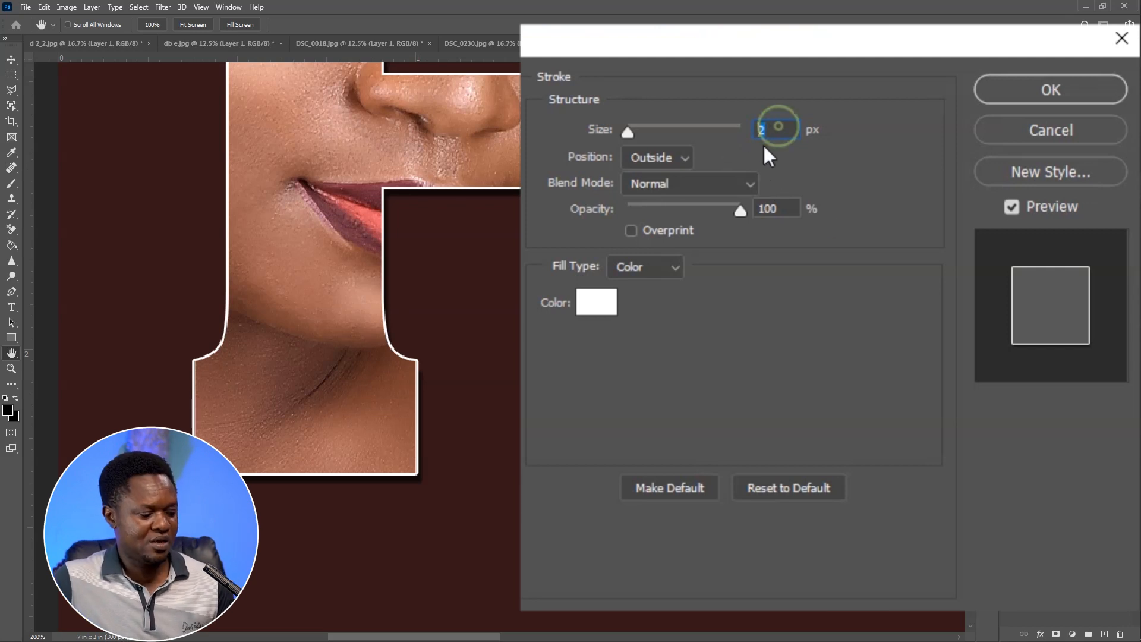
{"action": "type", "text": "1"}
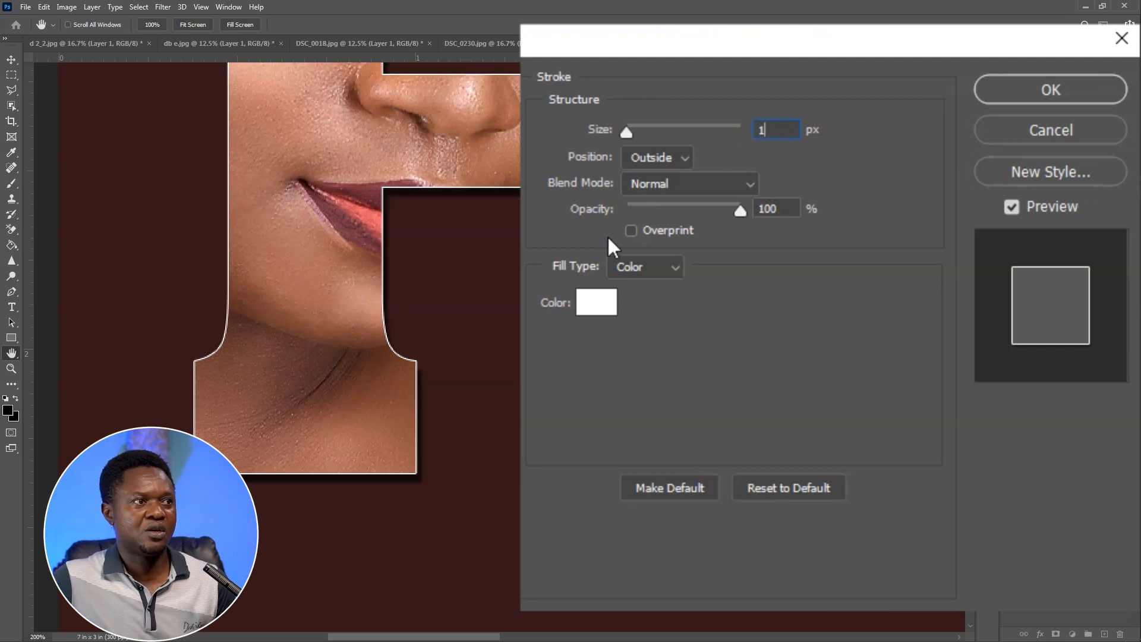
{"action": "left_click", "coordinate": [1029, 88]}
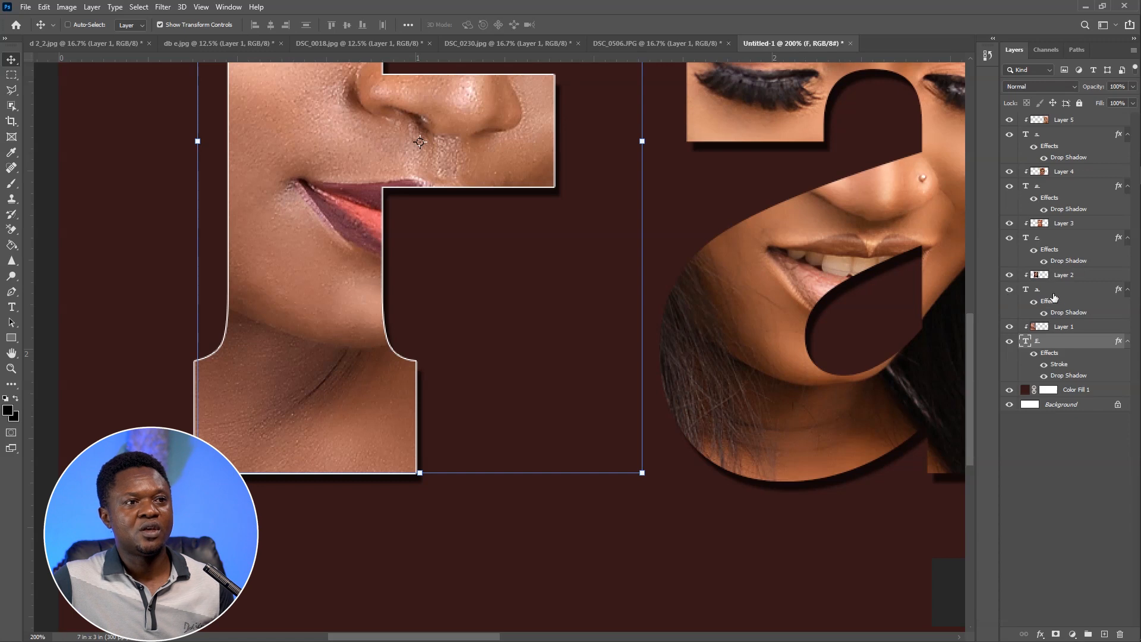
Step: Add a 1 px white outside stroke to the "a" text layer
{"action": "left_click", "coordinate": [1039, 292]}
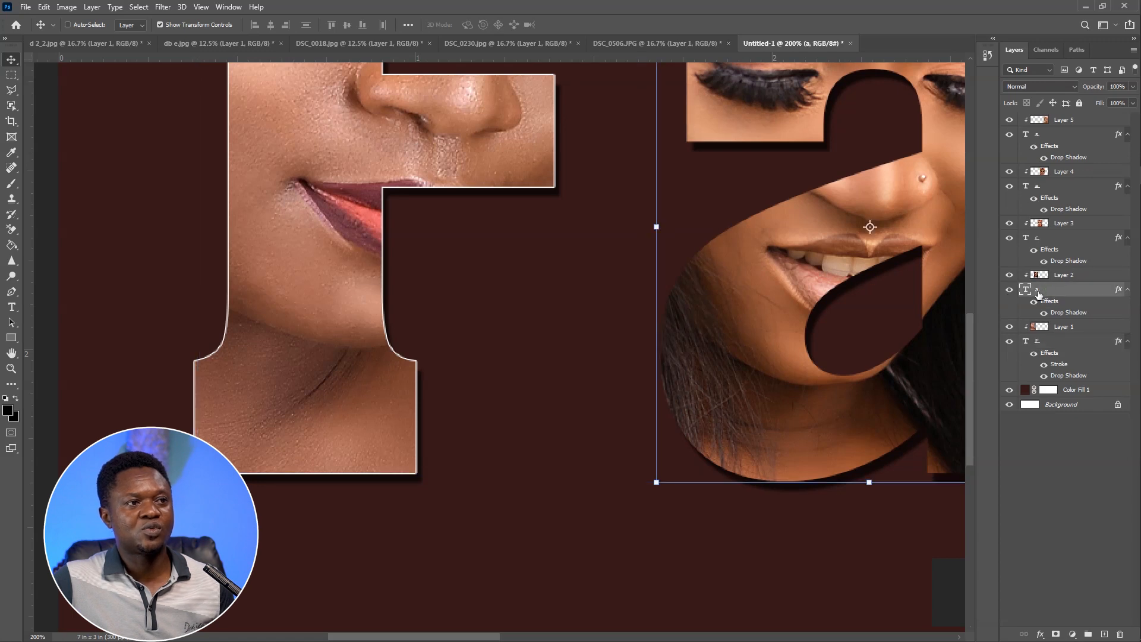
{"action": "left_click", "coordinate": [1040, 635]}
{"action": "left_click", "coordinate": [969, 450]}
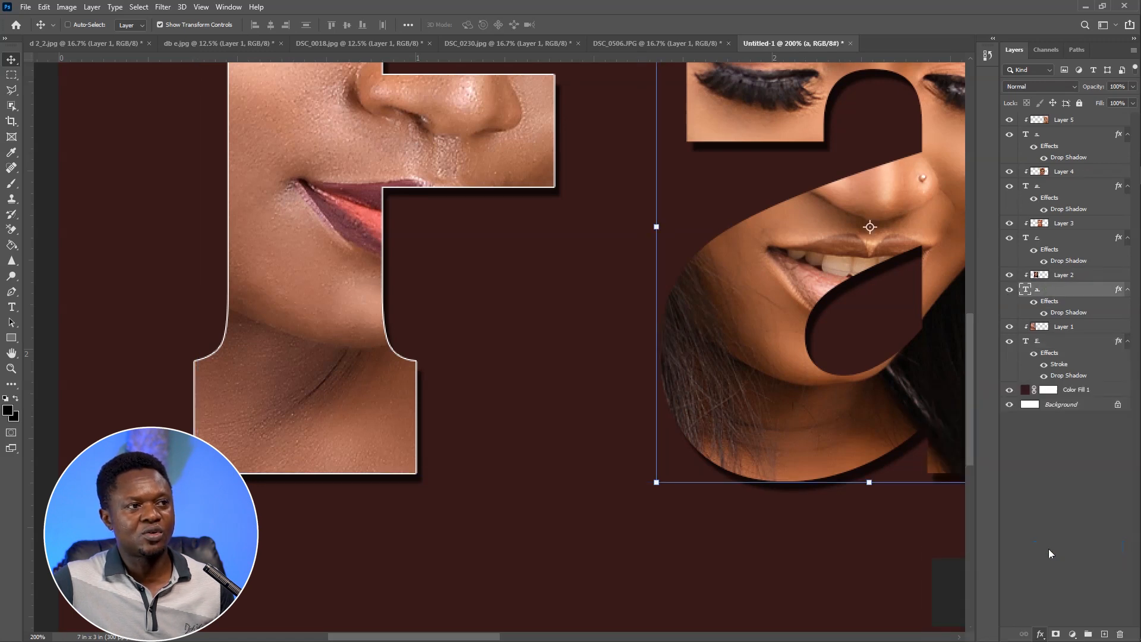
{"action": "type", "text": "1"}
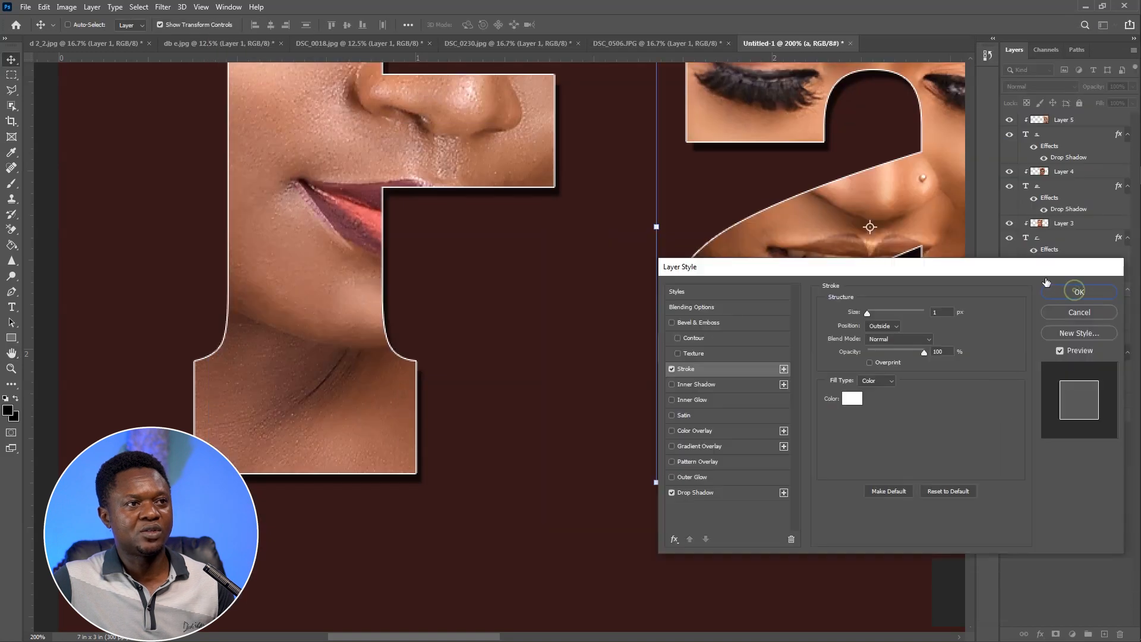
{"action": "left_click", "coordinate": [1045, 90]}
Step: Add a 1 px white outside stroke to the "c" text layer
{"action": "left_click_drag", "start_coordinate": [1040, 341], "coordinate": [658, 342]}
{"action": "left_click_drag", "start_coordinate": [852, 342], "coordinate": [441, 342]}
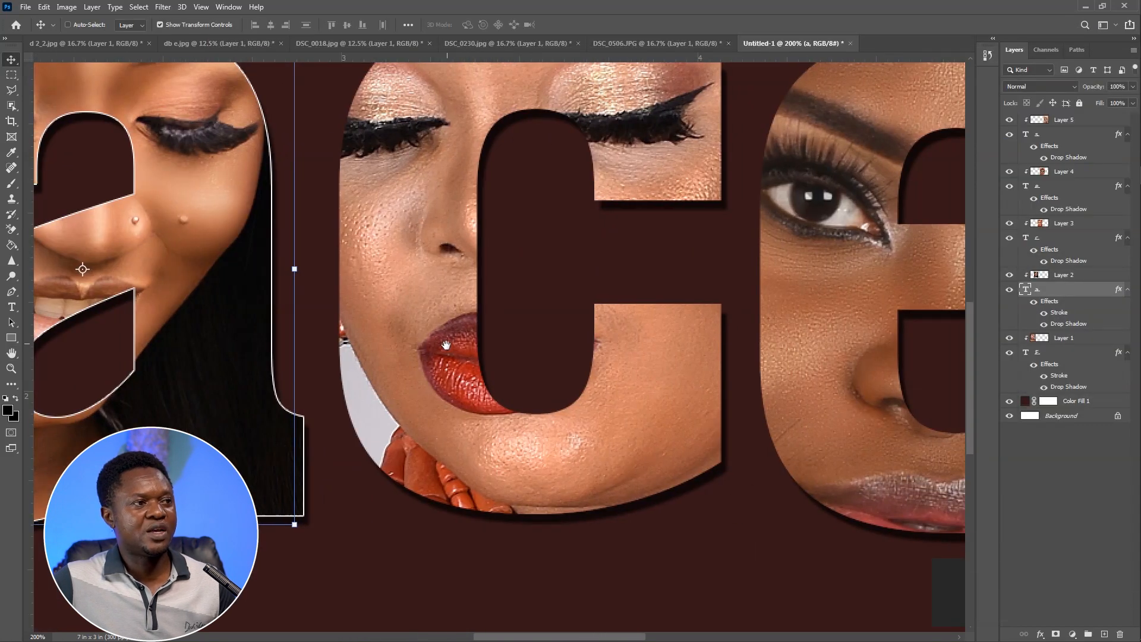
{"action": "left_click", "coordinate": [1055, 243]}
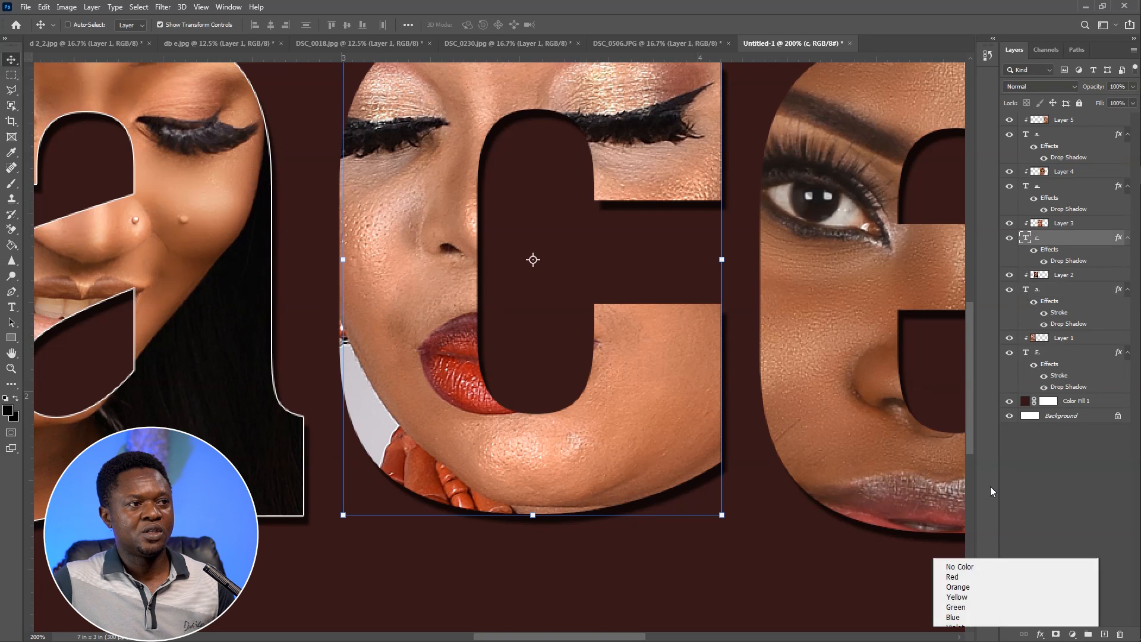
{"action": "left_click", "coordinate": [1040, 632]}
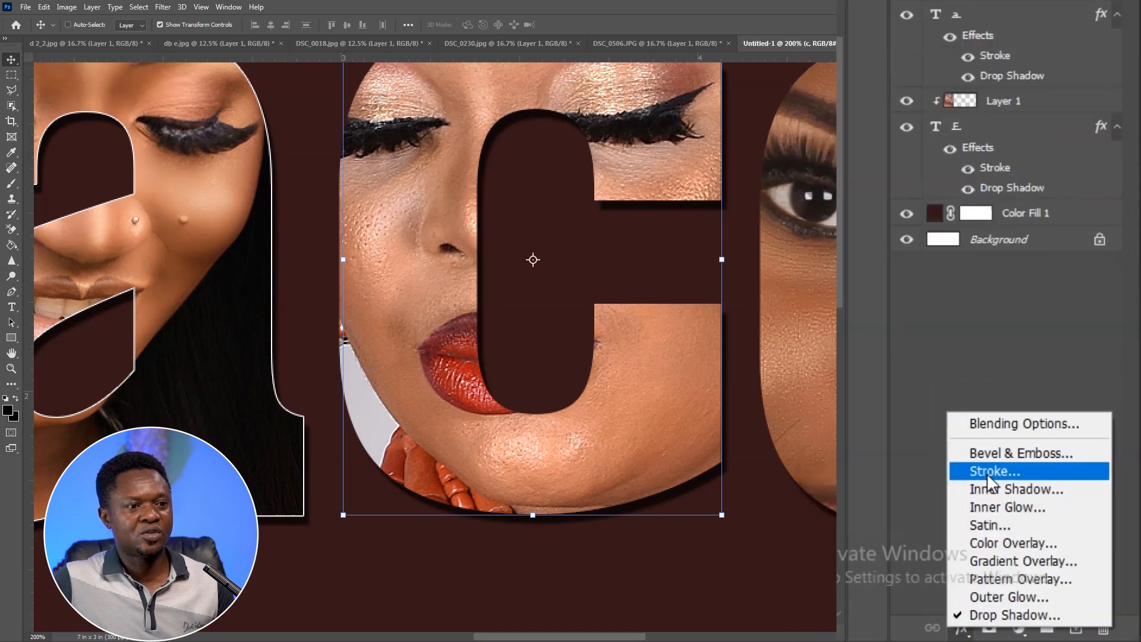
{"action": "left_click", "coordinate": [1055, 546]}
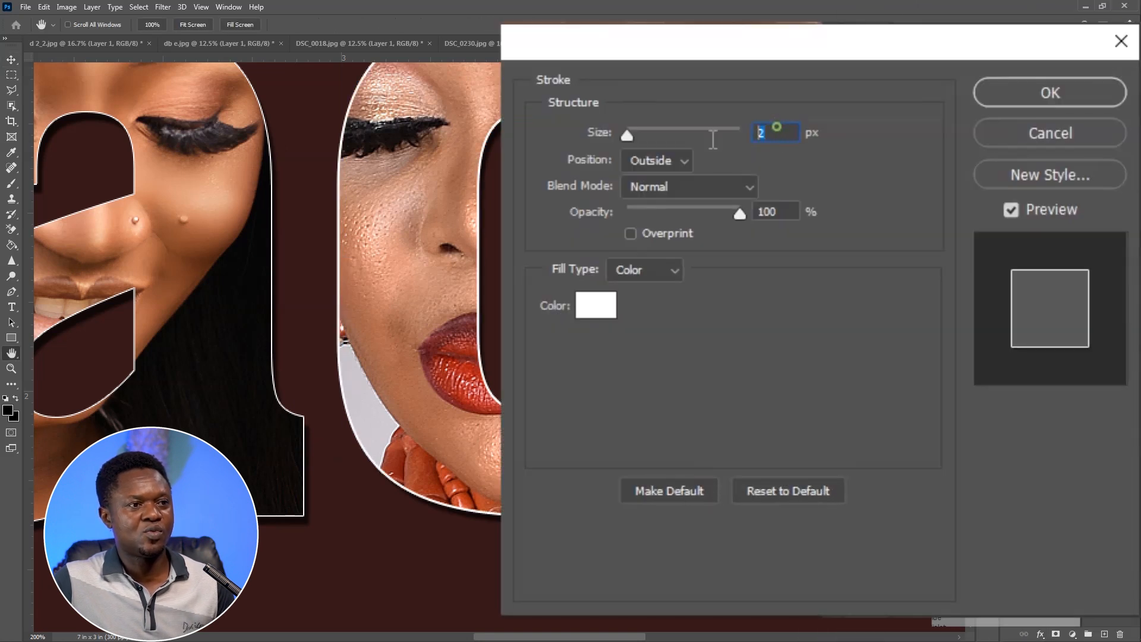
{"action": "type", "text": "1"}
{"action": "key", "text": "Return"}
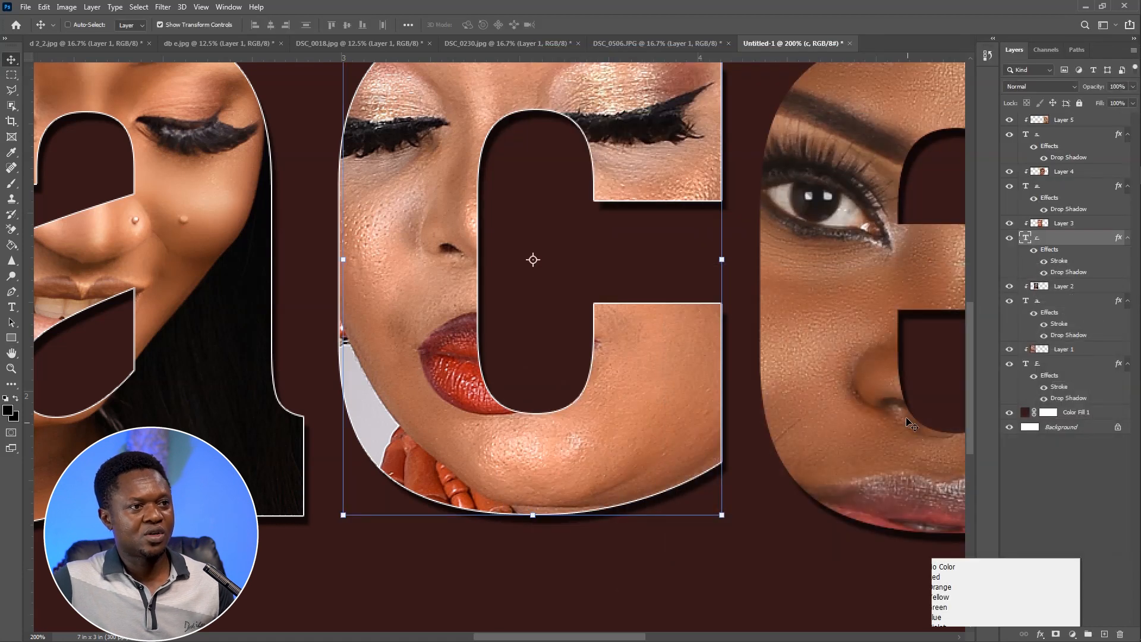
Step: Add a thin white outside stroke at 100% opacity to the "e" text layer
{"action": "right_click", "coordinate": [1042, 188]}
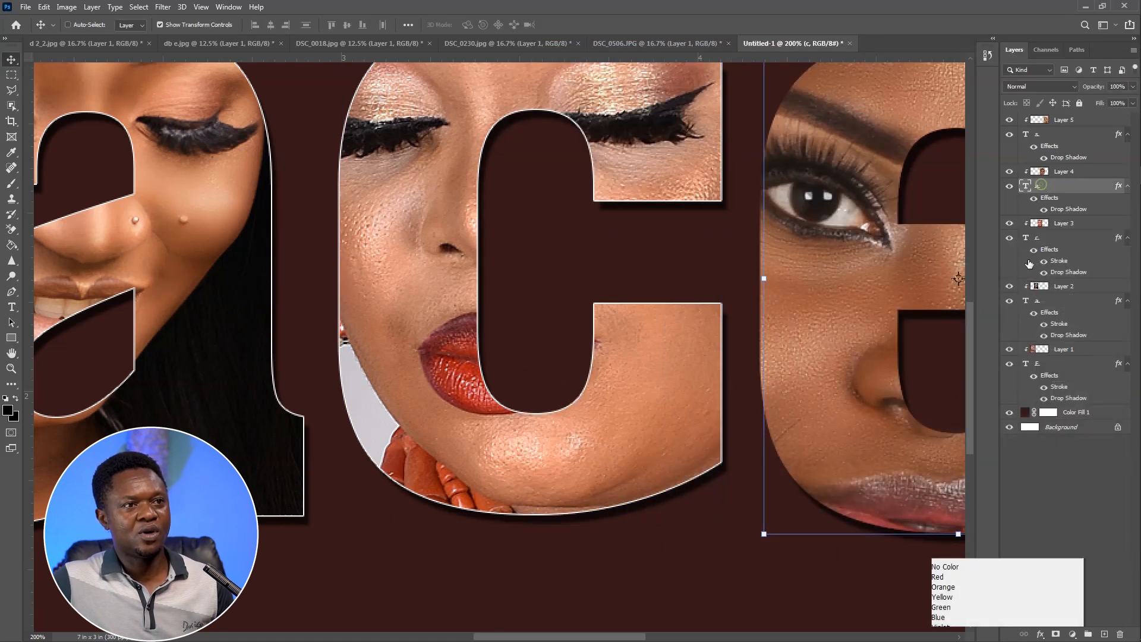
{"action": "key", "text": "Escape"}
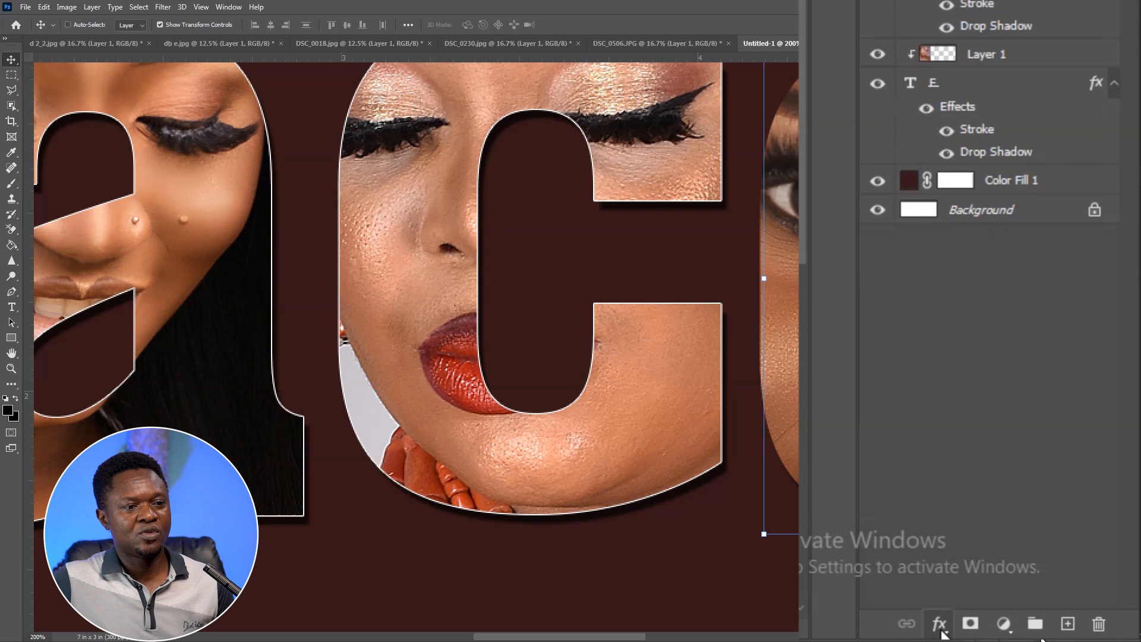
{"action": "left_click", "coordinate": [1040, 634]}
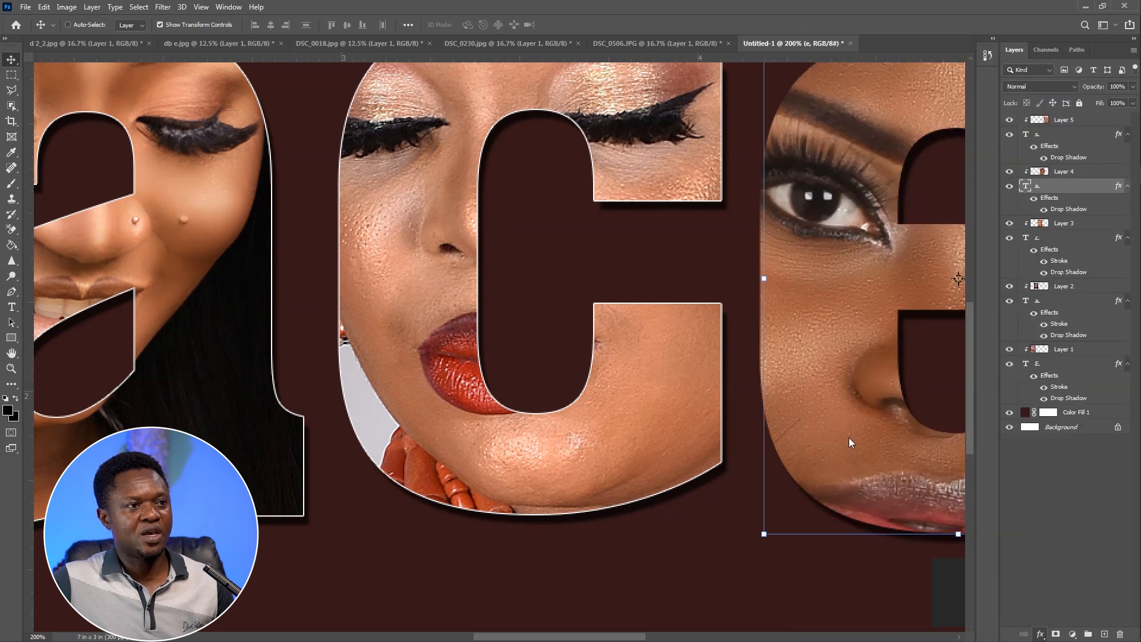
{"action": "left_click", "coordinate": [966, 455]}
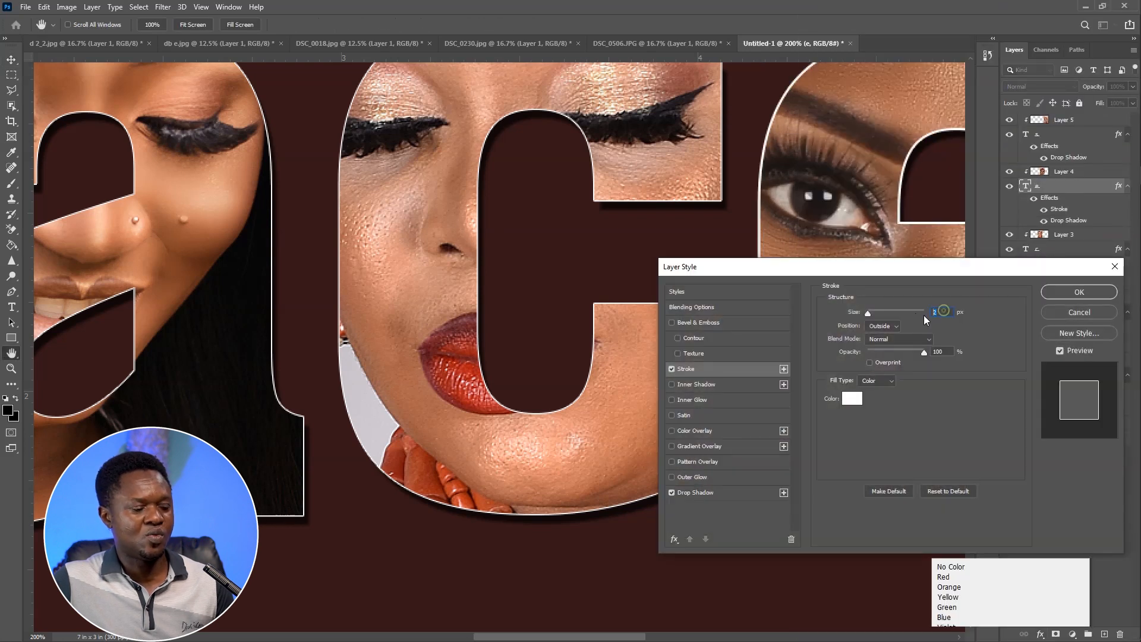
{"action": "key", "text": "Return"}
Step: Add a 1 px white outside stroke at 100% opacity to the "s" text layer
{"action": "left_click_drag", "start_coordinate": [897, 323], "coordinate": [399, 353]}
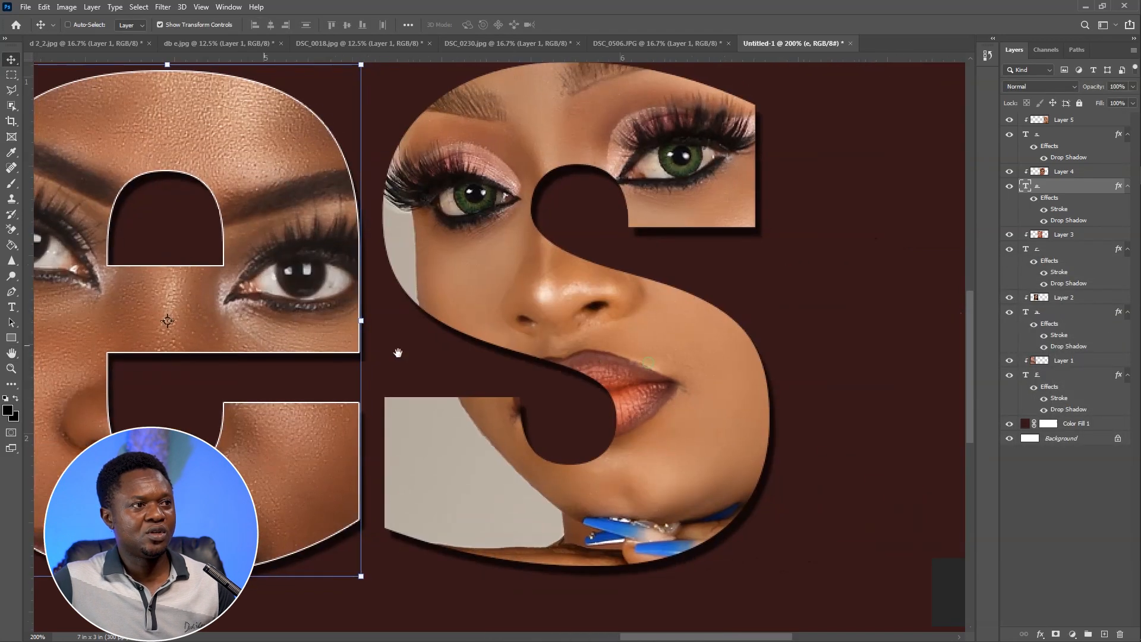
{"action": "left_click", "coordinate": [1039, 135]}
{"action": "left_click", "coordinate": [1041, 635]}
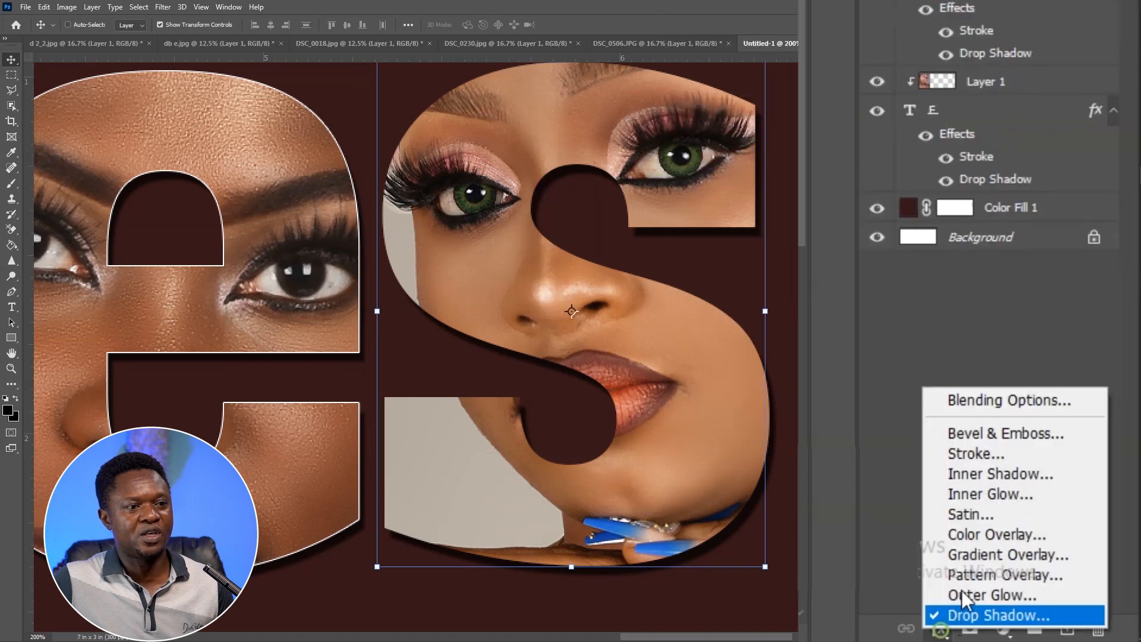
{"action": "left_click", "coordinate": [985, 455]}
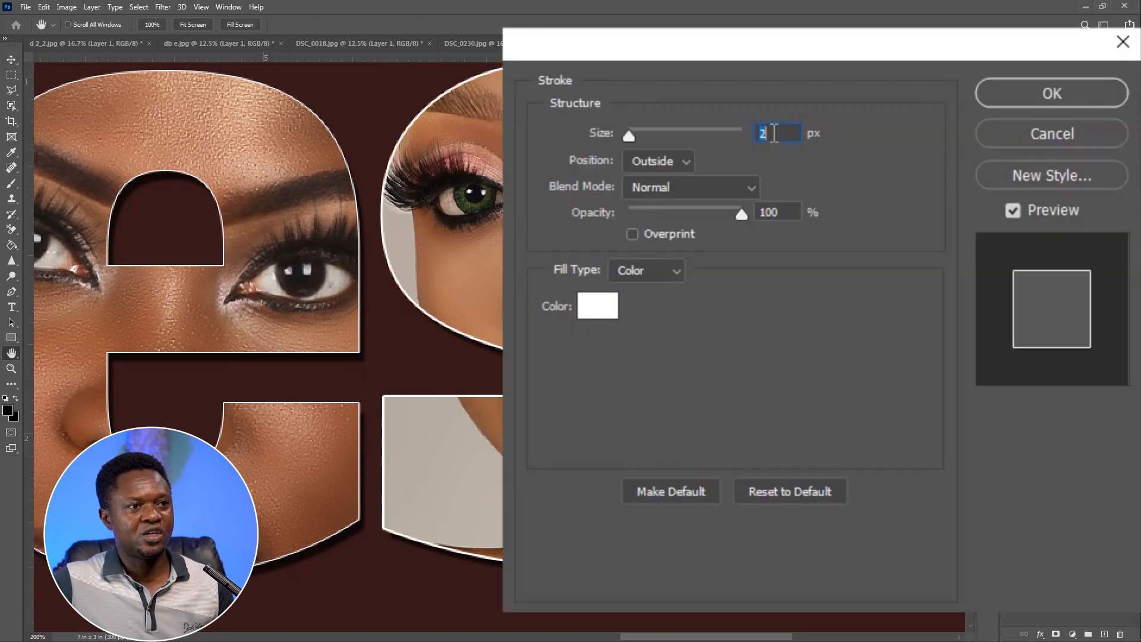
{"action": "type", "text": "1"}
{"action": "key", "text": "Return"}
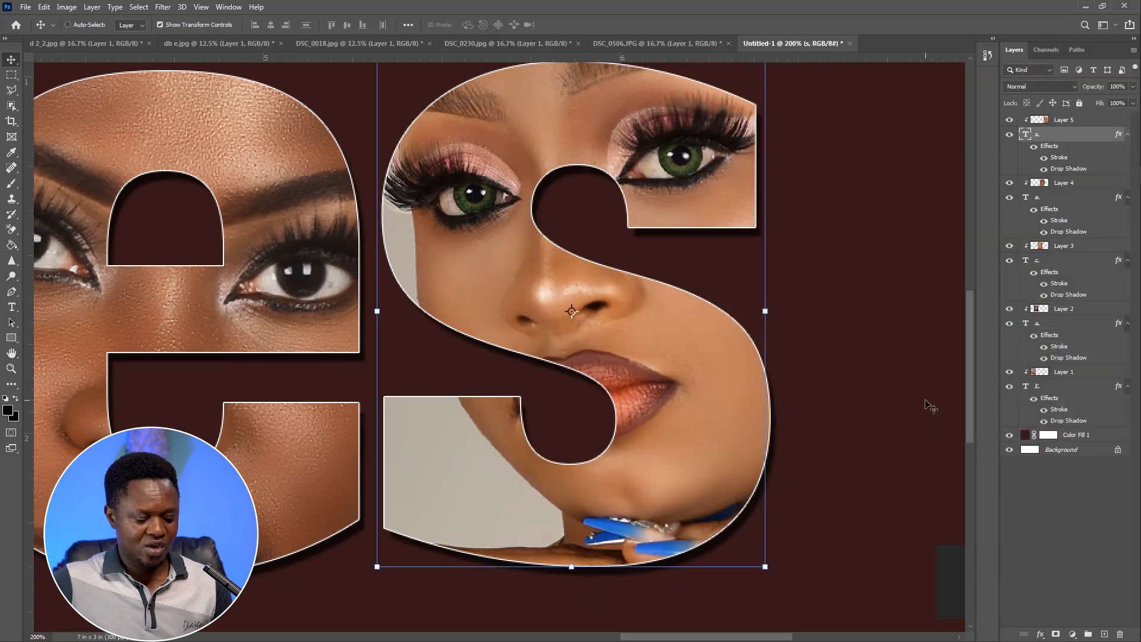
Step: Merge all the letter and clipped portrait layers from Layer 5 down to "F" into a single layer
{"action": "key", "text": "ctrl+minus"}
{"action": "key", "text": "ctrl+minus"}
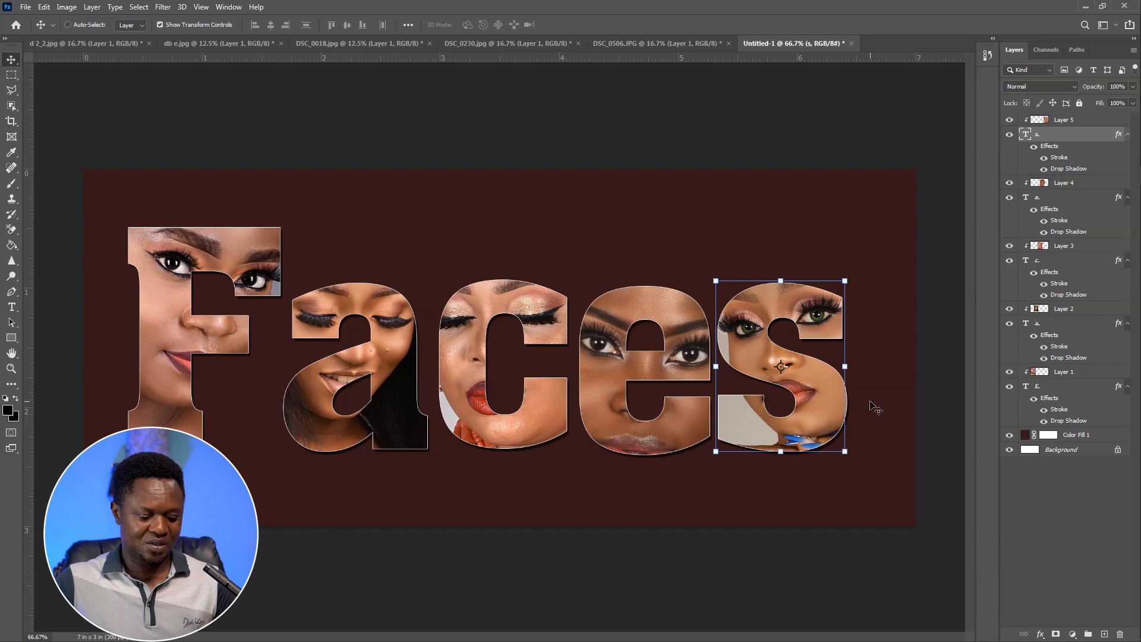
{"action": "key", "text": "ctrl+minus"}
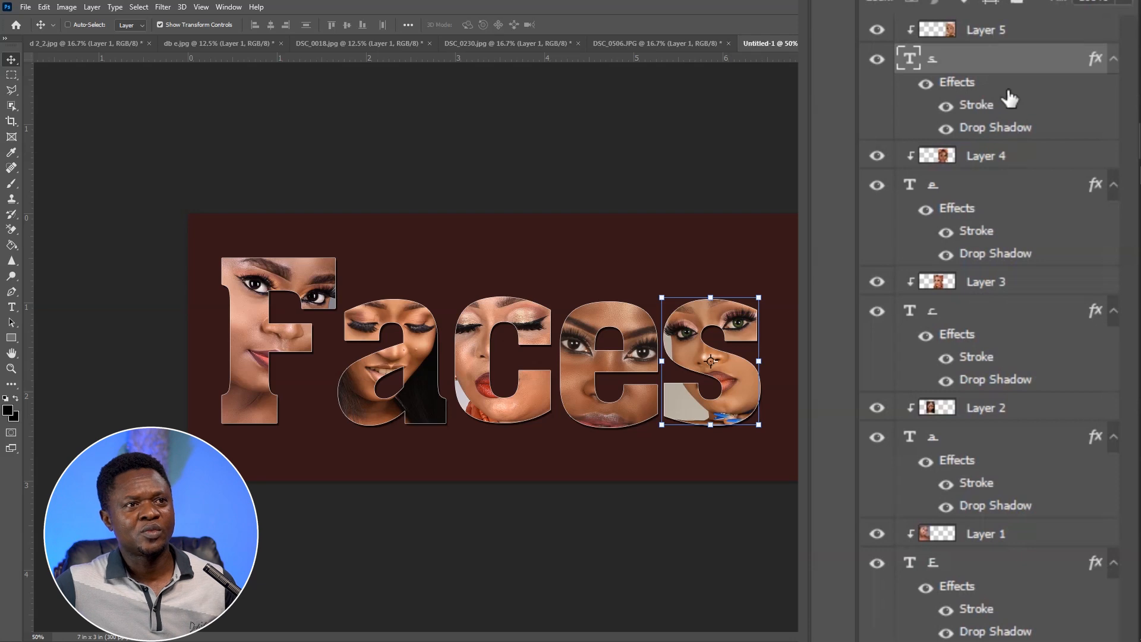
{"action": "left_click", "coordinate": [1011, 29]}
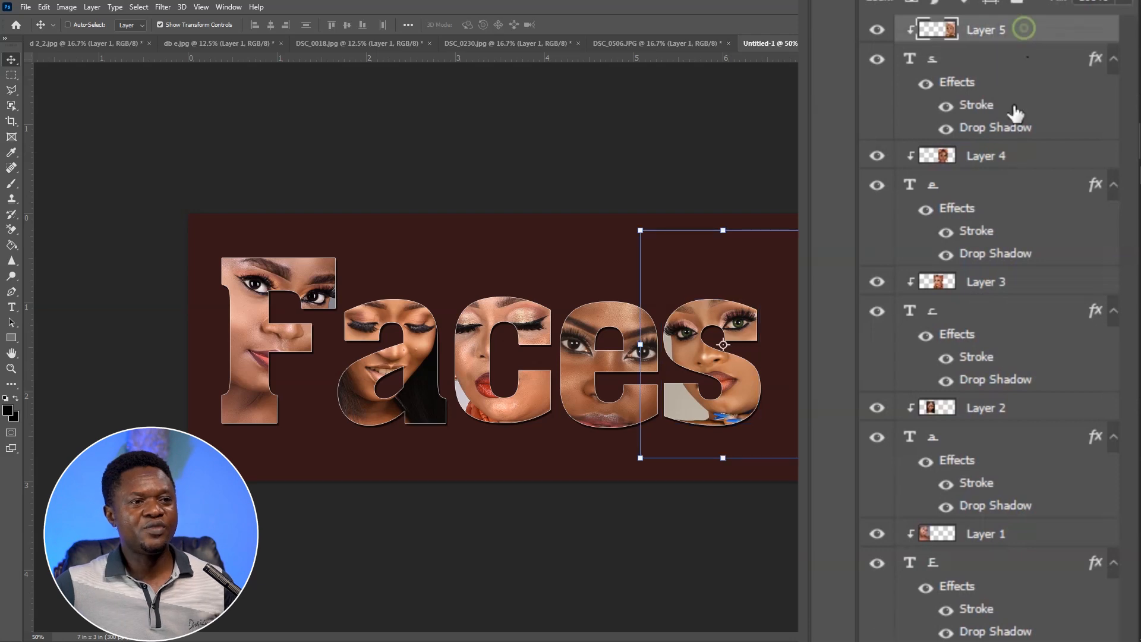
{"action": "left_click", "coordinate": [947, 566], "text": "shift"}
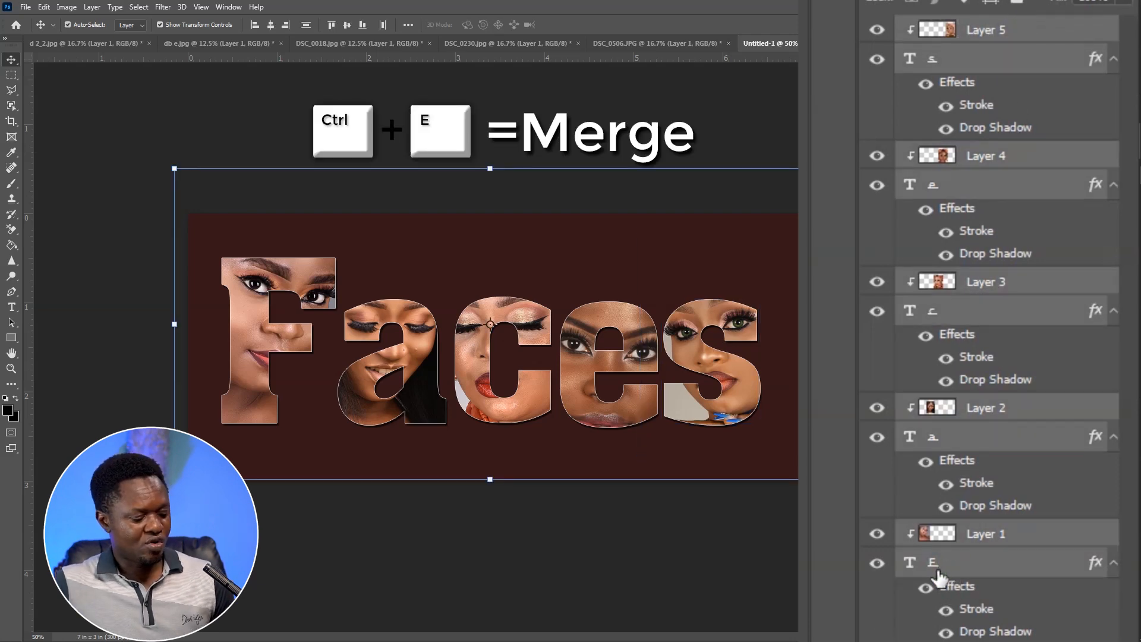
{"action": "key", "text": "ctrl+e"}
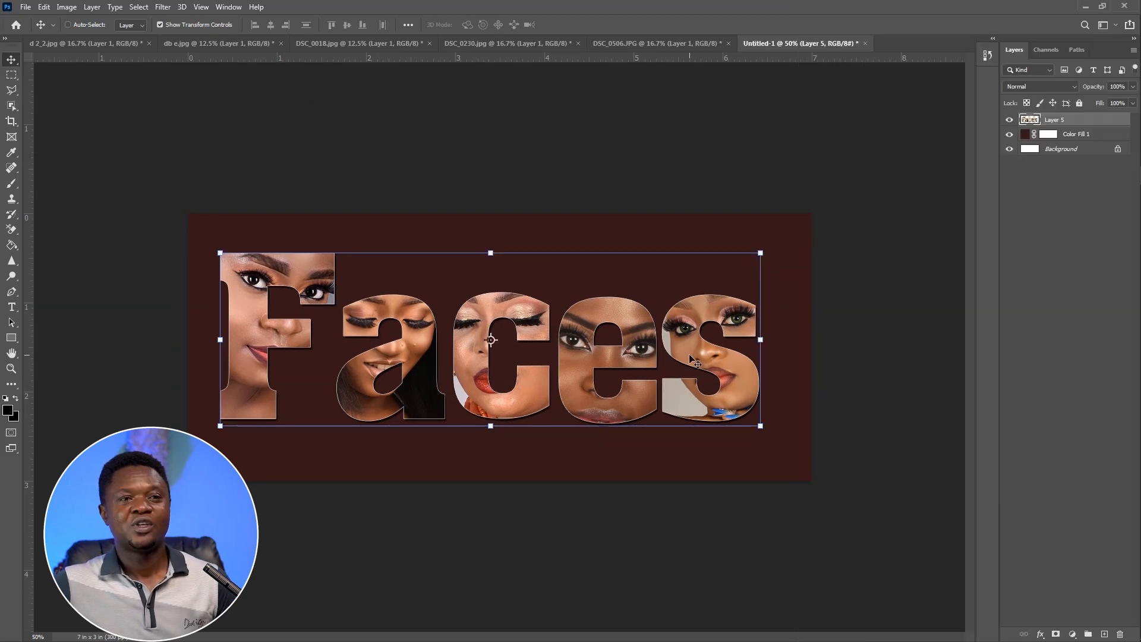
Step: Copy the merged "Faces" lettering into the db e.jpg document, placing it over the woman's chest
{"action": "mouse_move", "coordinate": [673, 339]}
{"action": "left_mouse_down"}
{"action": "mouse_move", "coordinate": [675, 303]}
{"action": "mouse_move", "coordinate": [685, 330]}
{"action": "mouse_move", "coordinate": [675, 362]}
{"action": "mouse_move", "coordinate": [681, 338]}
{"action": "left_mouse_up"}
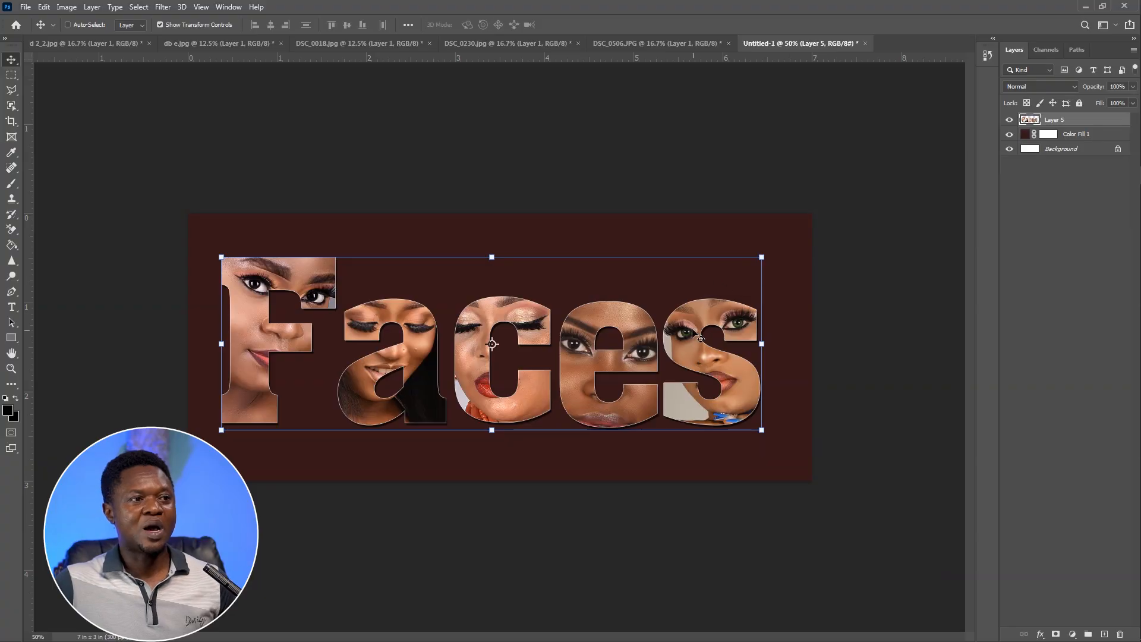
{"action": "left_click_drag", "start_coordinate": [699, 330], "coordinate": [740, 71]}
{"action": "left_click_drag", "start_coordinate": [644, 43], "coordinate": [645, 45]}
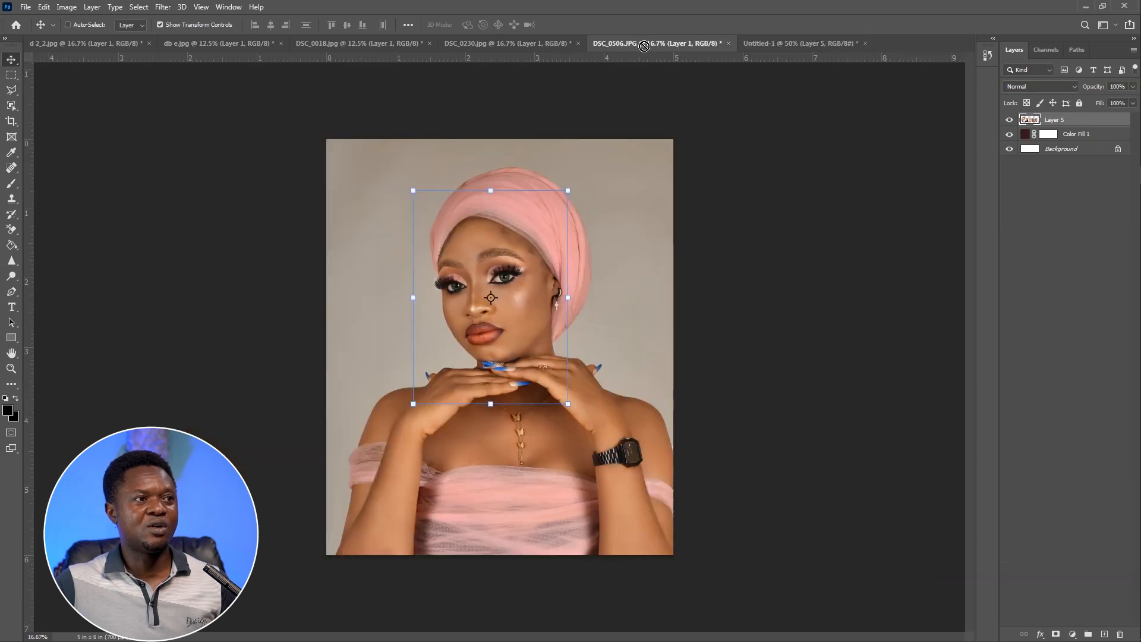
{"action": "left_click_drag", "start_coordinate": [503, 43], "coordinate": [504, 42]}
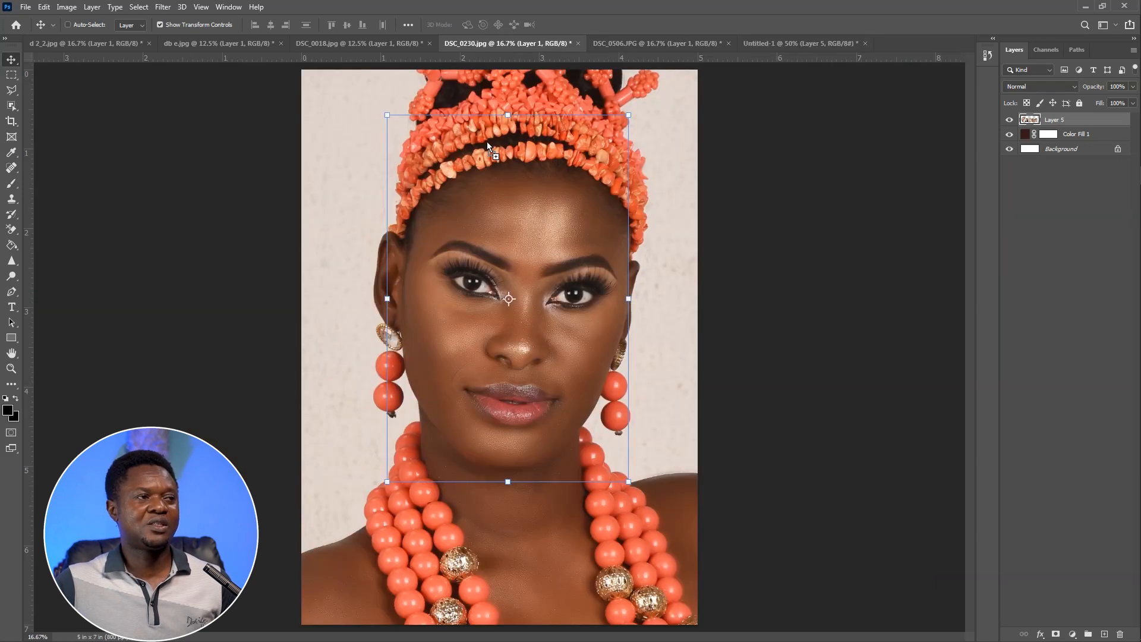
{"action": "left_click_drag", "start_coordinate": [388, 44], "coordinate": [299, 93]}
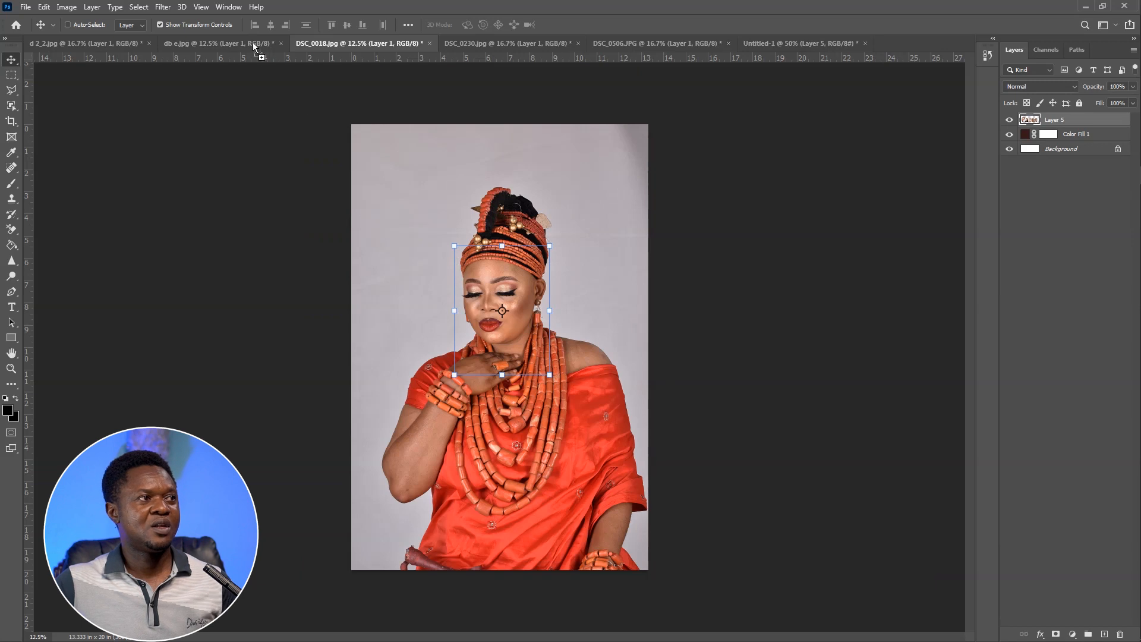
{"action": "left_click_drag", "start_coordinate": [254, 47], "coordinate": [389, 164]}
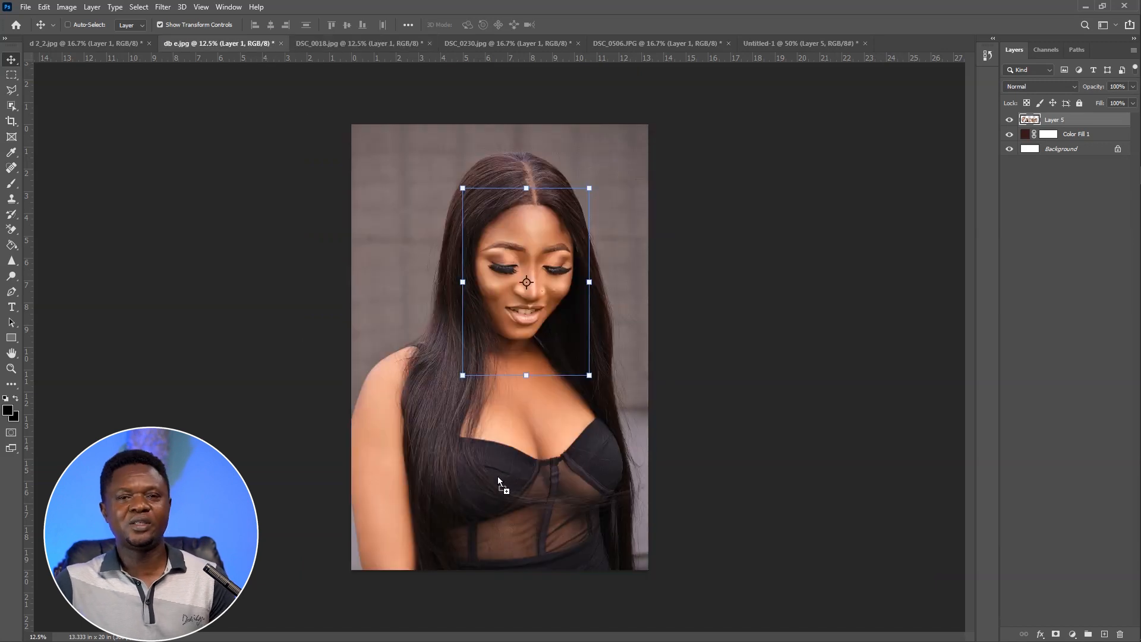
{"action": "left_click_drag", "start_coordinate": [498, 476], "coordinate": [498, 477]}
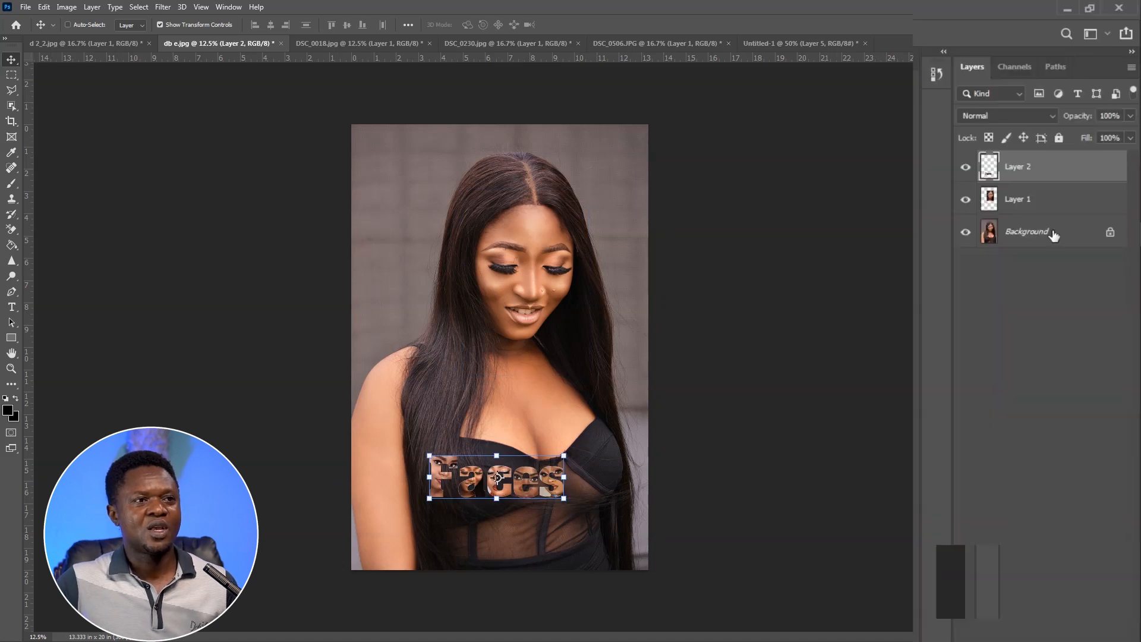
Step: Delete Layer 1 from db e.jpg, then scale the "Faces" lettering to about 190% across the top of the photo
{"action": "left_click", "coordinate": [946, 298]}
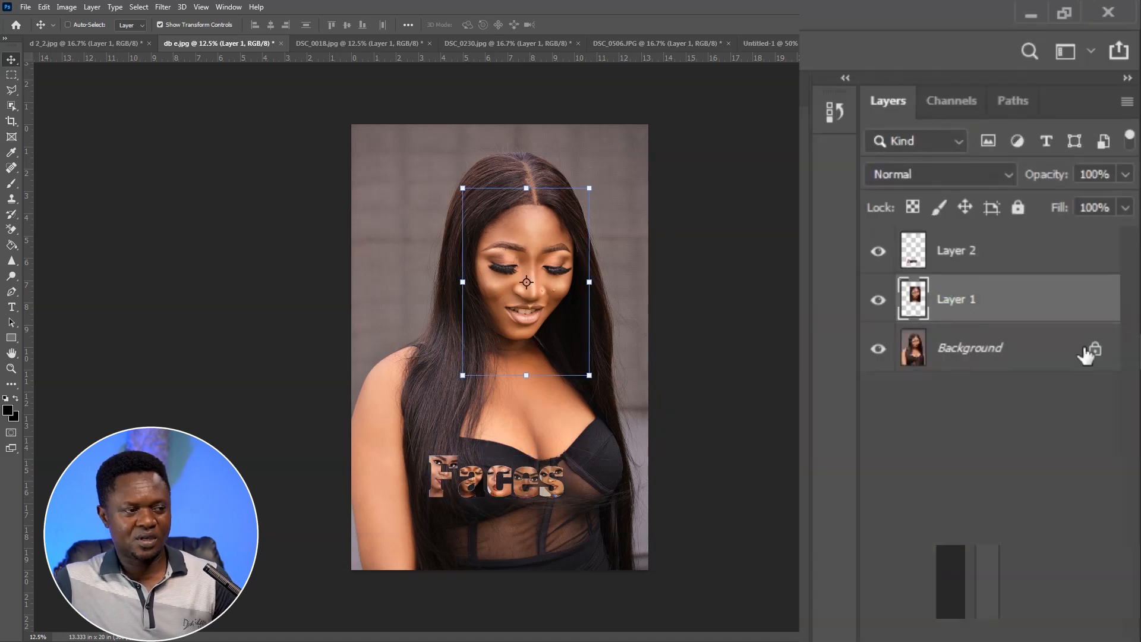
{"action": "key", "text": "Delete"}
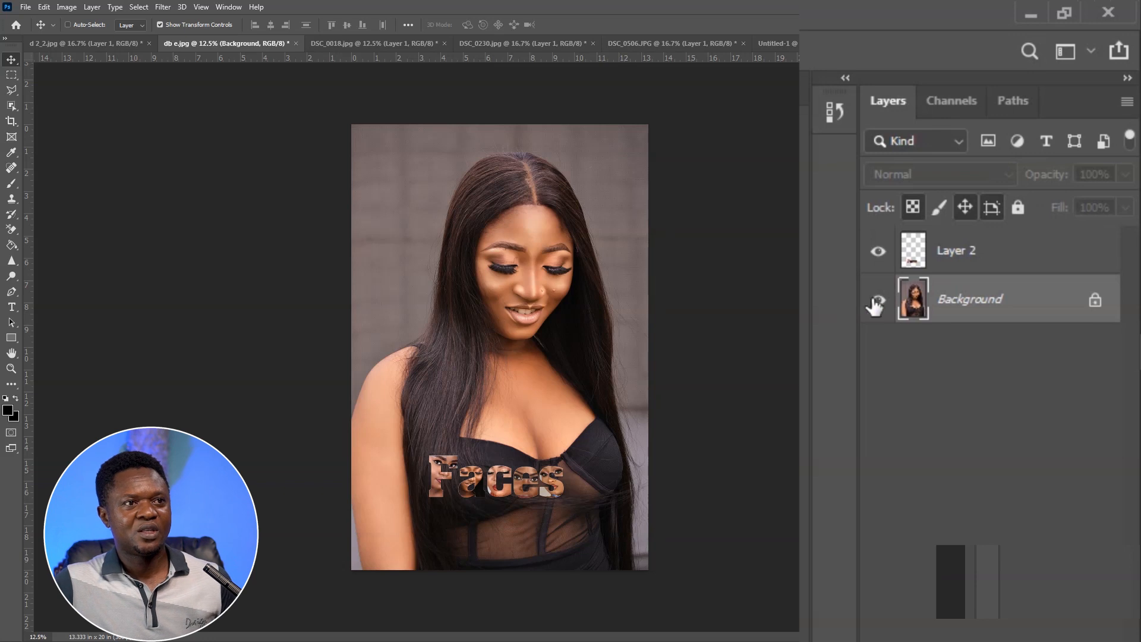
{"action": "left_click", "coordinate": [945, 272]}
{"action": "left_click_drag", "start_coordinate": [546, 475], "coordinate": [647, 246]}
{"action": "left_click_drag", "start_coordinate": [539, 215], "coordinate": [496, 182]}
{"action": "left_click_drag", "start_coordinate": [603, 214], "coordinate": [619, 219]}
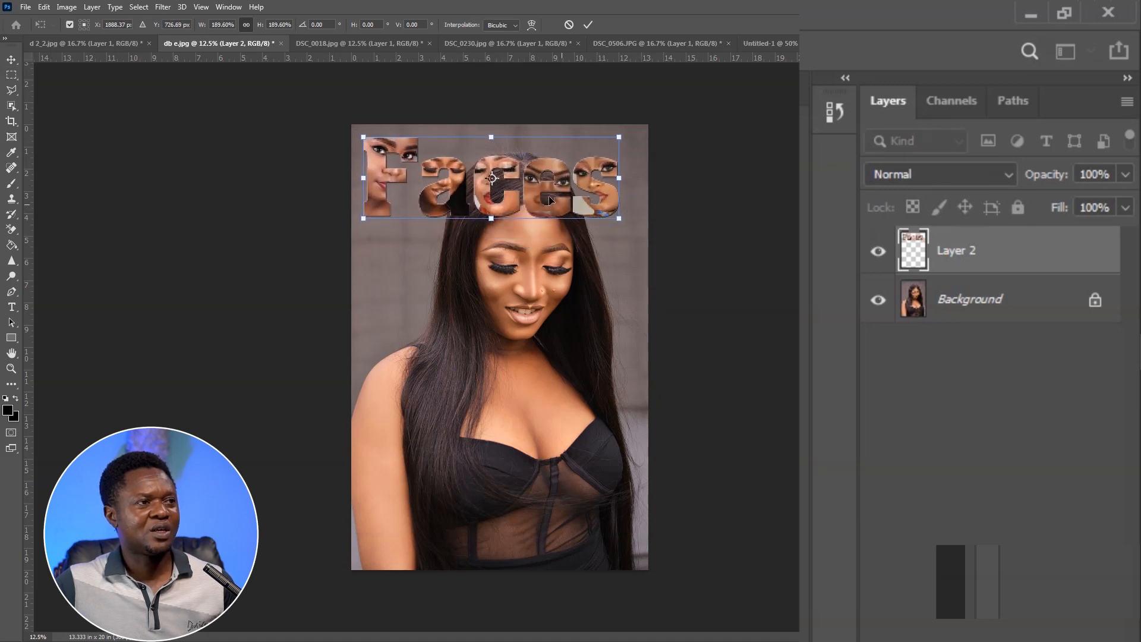
{"action": "left_click_drag", "start_coordinate": [574, 189], "coordinate": [587, 187]}
{"action": "key", "text": "Return"}
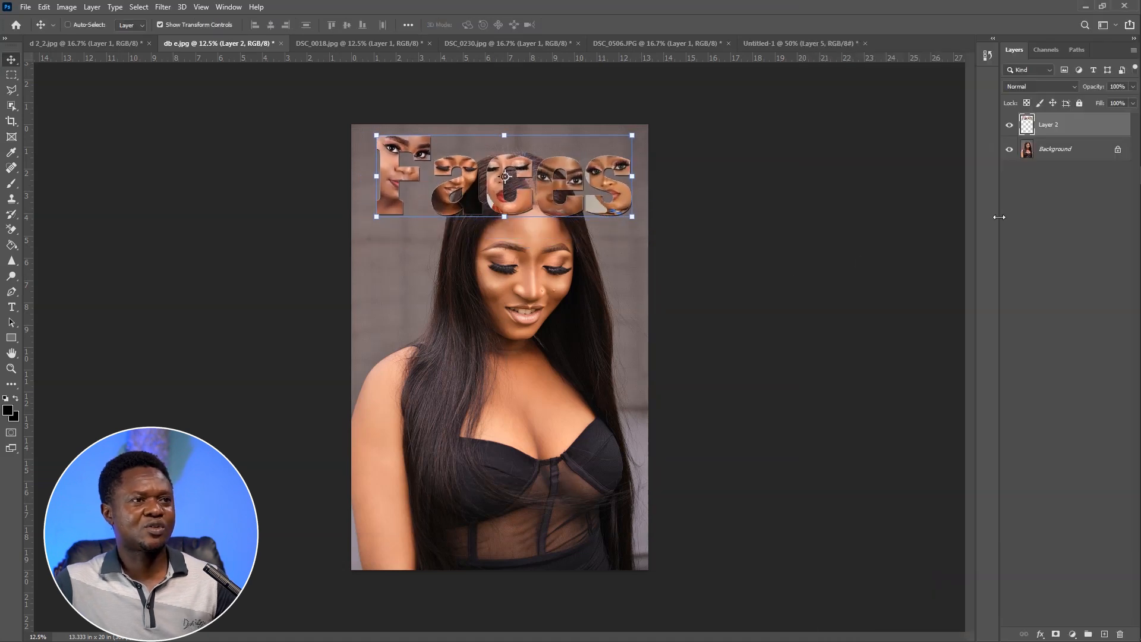
Step: Copy a wide rectangular area across the woman's shoulders from the Background layer and paste it as a new layer
{"action": "left_click", "coordinate": [11, 75]}
{"action": "left_click_drag", "start_coordinate": [354, 336], "coordinate": [607, 398]}
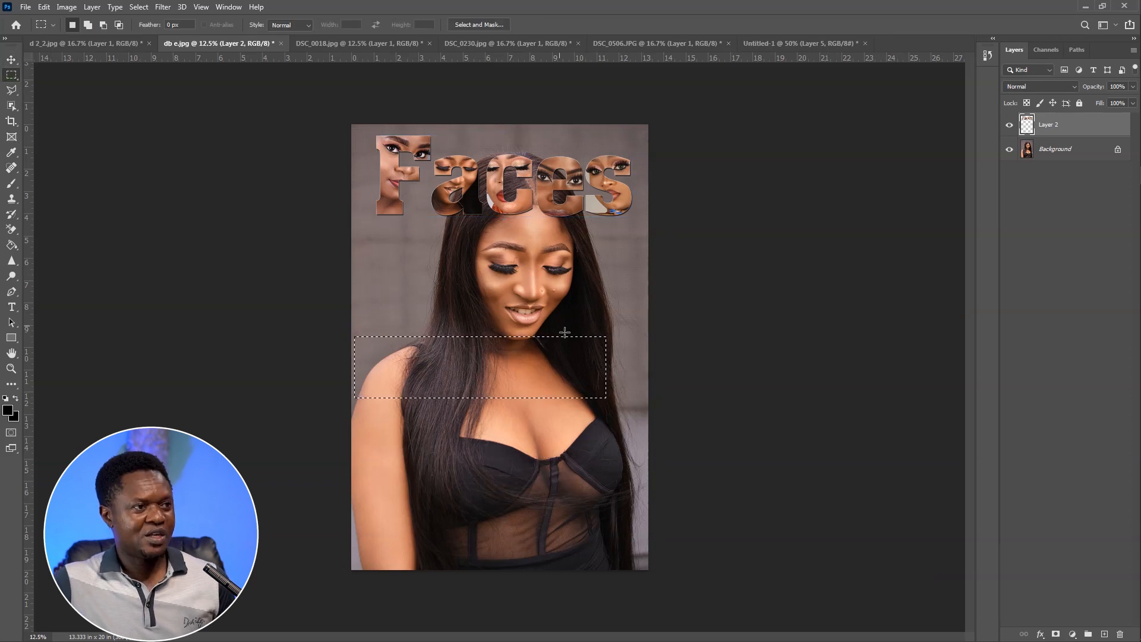
{"action": "left_click", "coordinate": [1080, 155]}
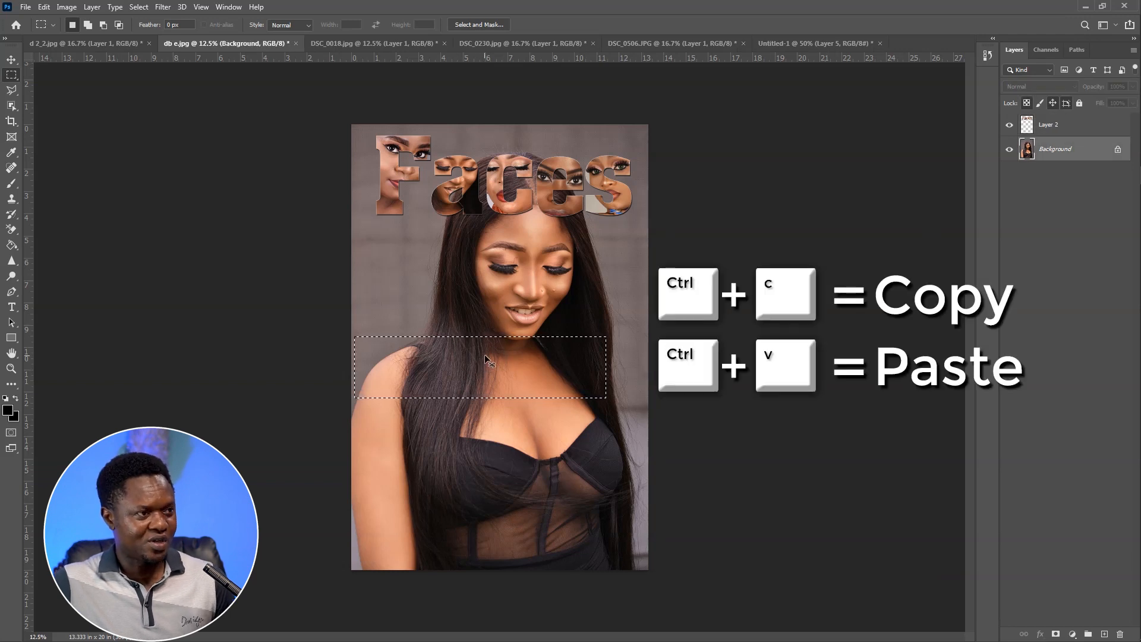
{"action": "key", "text": "ctrl+c"}
{"action": "key", "text": "ctrl+v"}
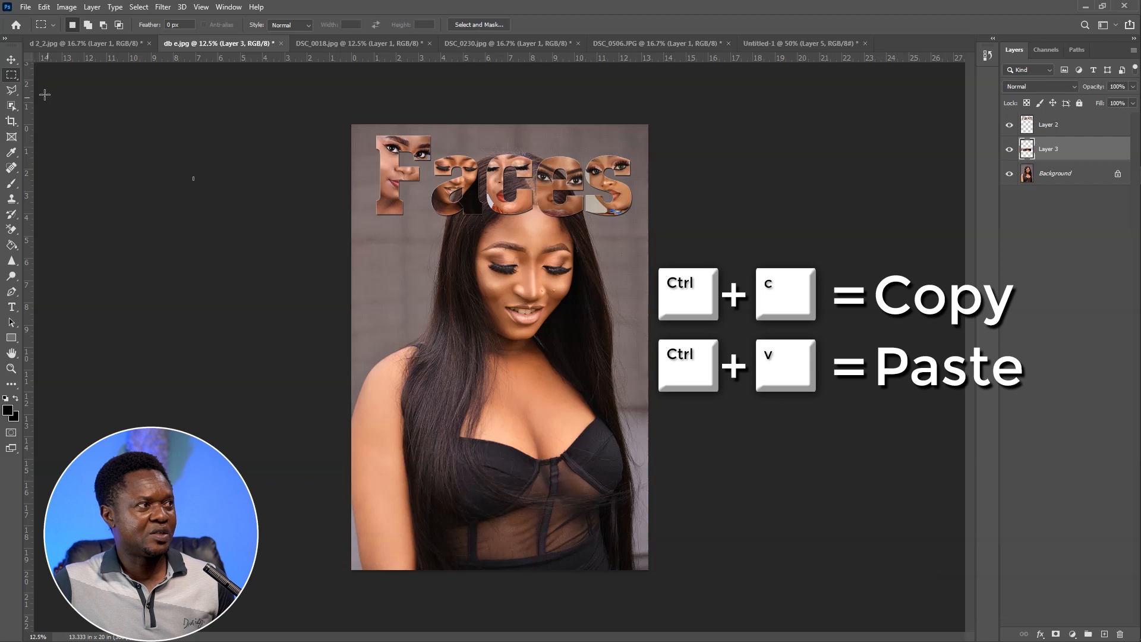
Step: Move the pasted strip up over the lower face and turn it solid black with Levels, setting the white output level to 0
{"action": "left_click", "coordinate": [12, 60]}
{"action": "left_click_drag", "start_coordinate": [572, 381], "coordinate": [573, 312]}
{"action": "key", "text": "ctrl+l"}
{"action": "left_click_drag", "start_coordinate": [946, 505], "coordinate": [646, 505]}
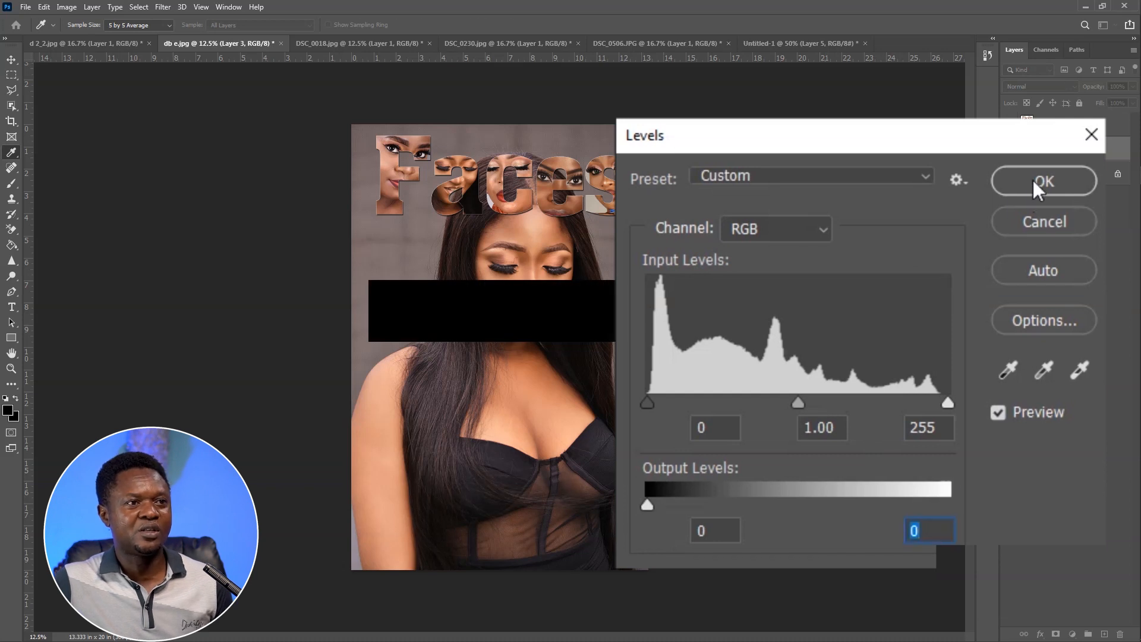
{"action": "left_click", "coordinate": [1033, 180]}
Step: Enlarge the black strip to about 160% by 235%, rotate it to -7.03°, and position it behind the "Faces" lettering, covering the photo's top
{"action": "left_click_drag", "start_coordinate": [599, 313], "coordinate": [615, 269]}
{"action": "left_click_drag", "start_coordinate": [620, 213], "coordinate": [617, 244]}
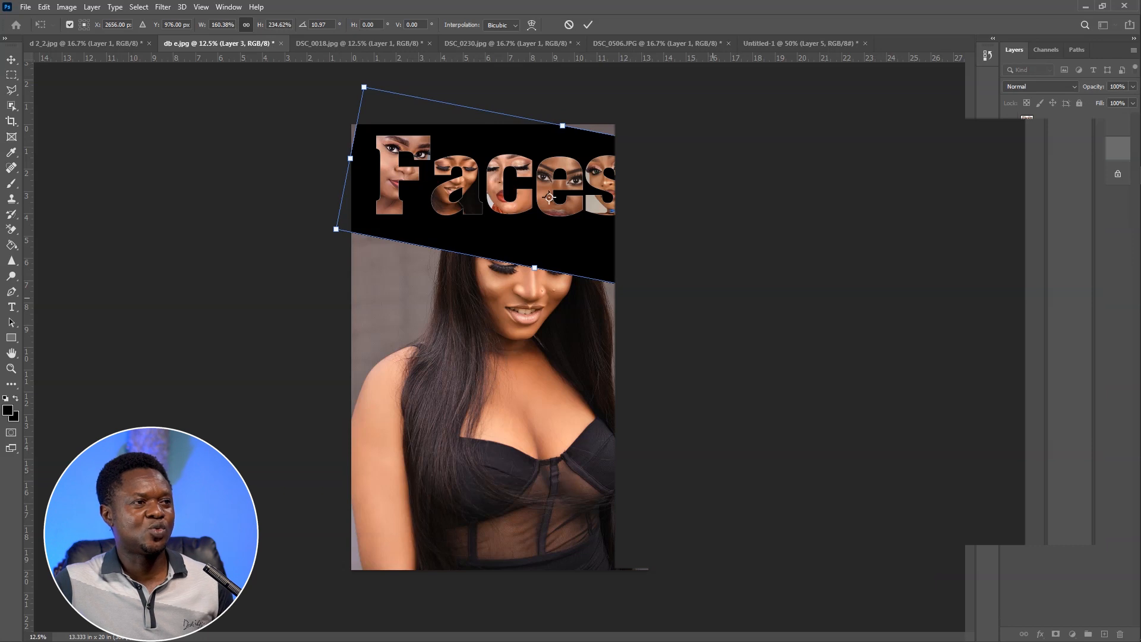
{"action": "left_click_drag", "start_coordinate": [773, 162], "coordinate": [772, 84]}
{"action": "left_click_drag", "start_coordinate": [704, 185], "coordinate": [636, 178]}
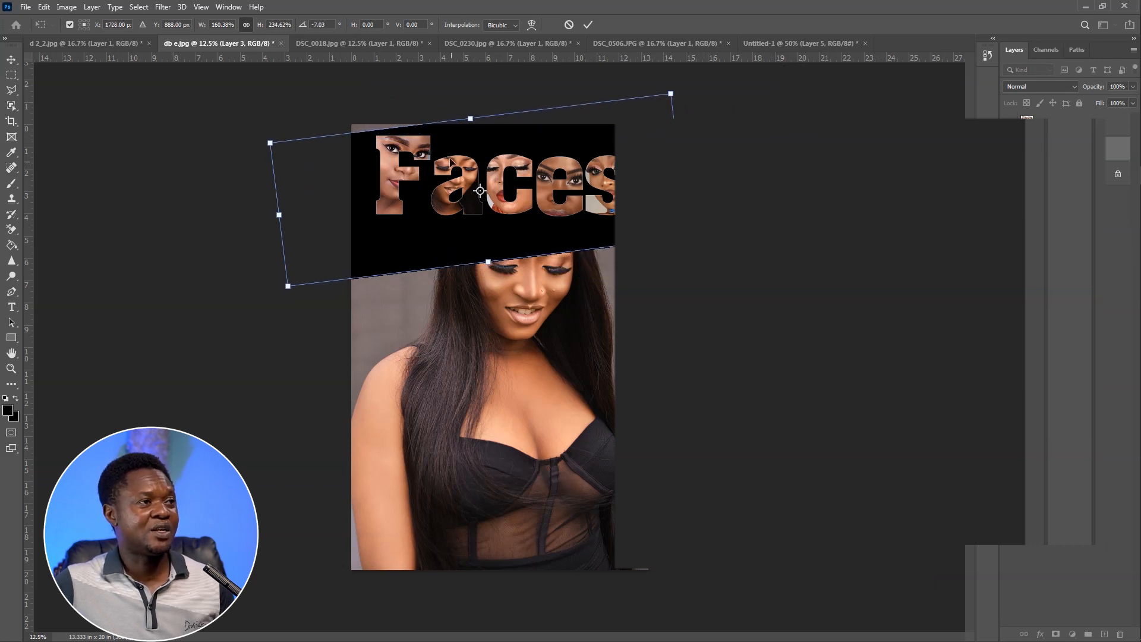
{"action": "left_click_drag", "start_coordinate": [463, 146], "coordinate": [461, 132]}
{"action": "left_click_drag", "start_coordinate": [478, 176], "coordinate": [480, 171]}
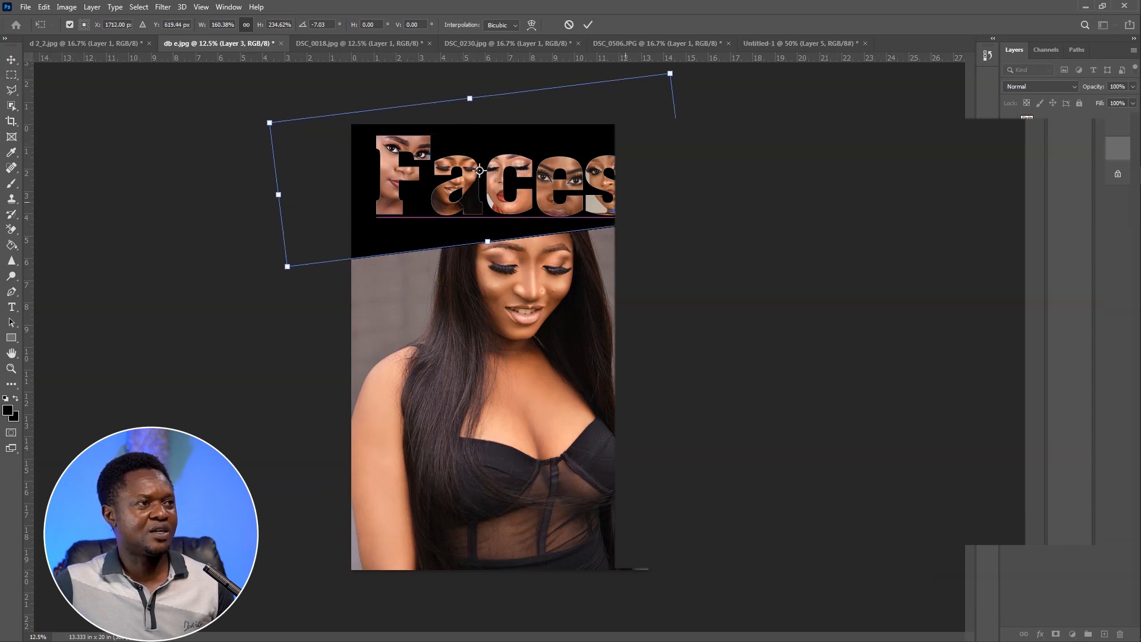
{"action": "key", "text": "Return"}
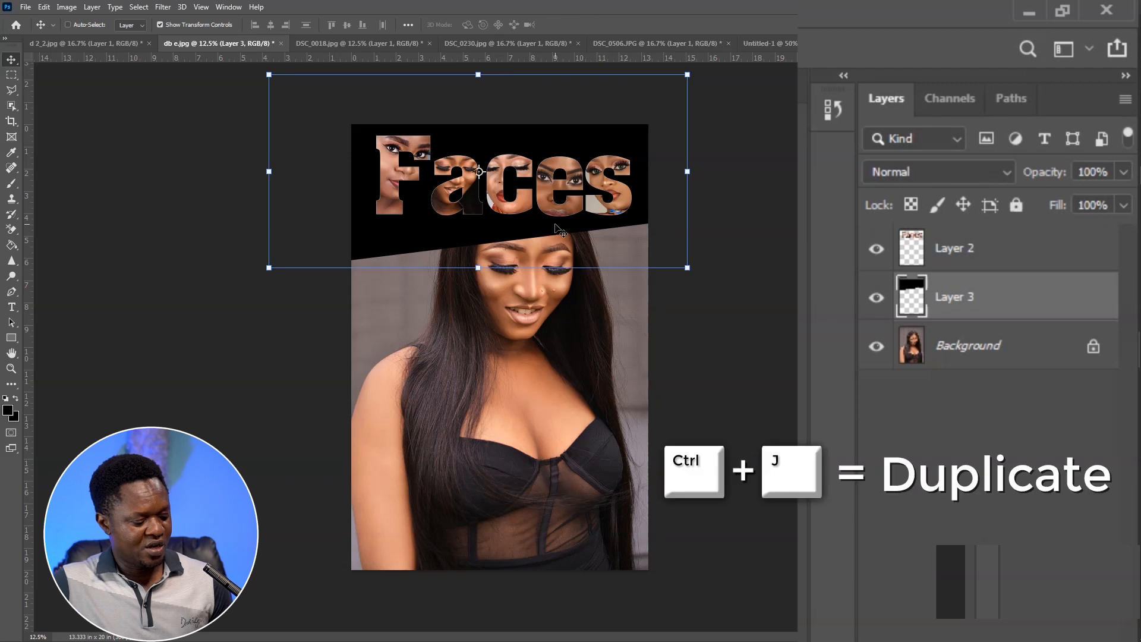
Step: Duplicate the black strip layer and nudge the original Layer 3 down so its slanted edge extends below the copy
{"action": "key", "text": "ctrl+j"}
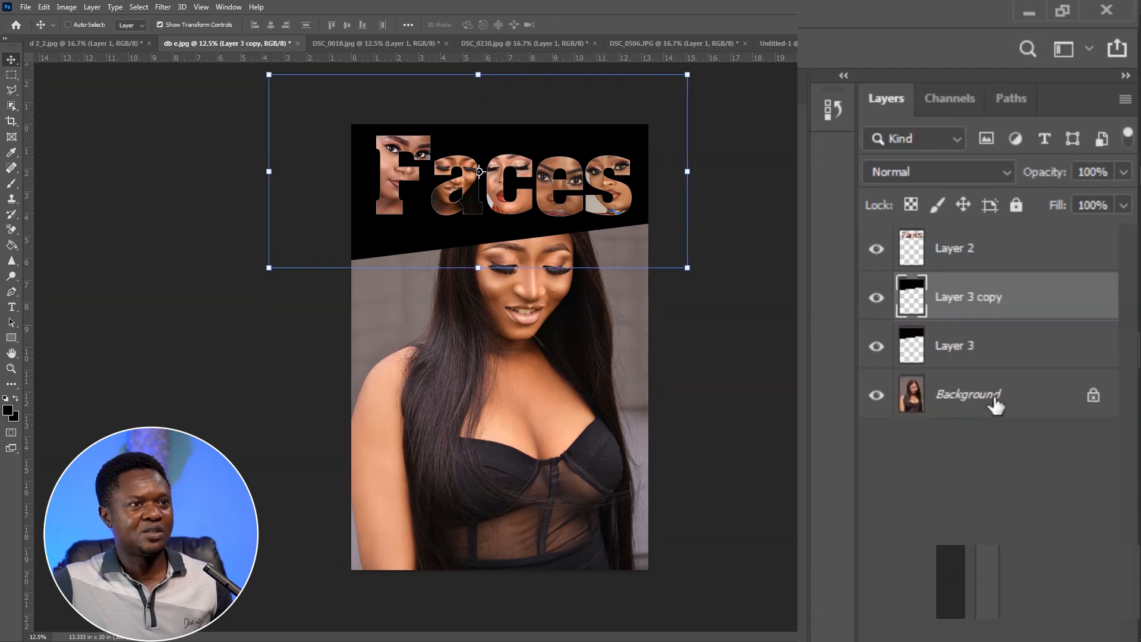
{"action": "left_click", "coordinate": [958, 347]}
{"action": "key", "text": "shift+Down"}
{"action": "key", "text": "shift+Down"}
{"action": "key", "text": "shift+Down"}
{"action": "key", "text": "shift+Down"}
{"action": "key", "text": "shift+Down"}
{"action": "key", "text": "shift+Down"}
{"action": "key", "text": "shift+Down"}
{"action": "key", "text": "shift+Down"}
{"action": "key", "text": "shift+Down"}
{"action": "key", "text": "shift+Down"}
{"action": "key", "text": "shift+Down"}
{"action": "key", "text": "shift+Down"}
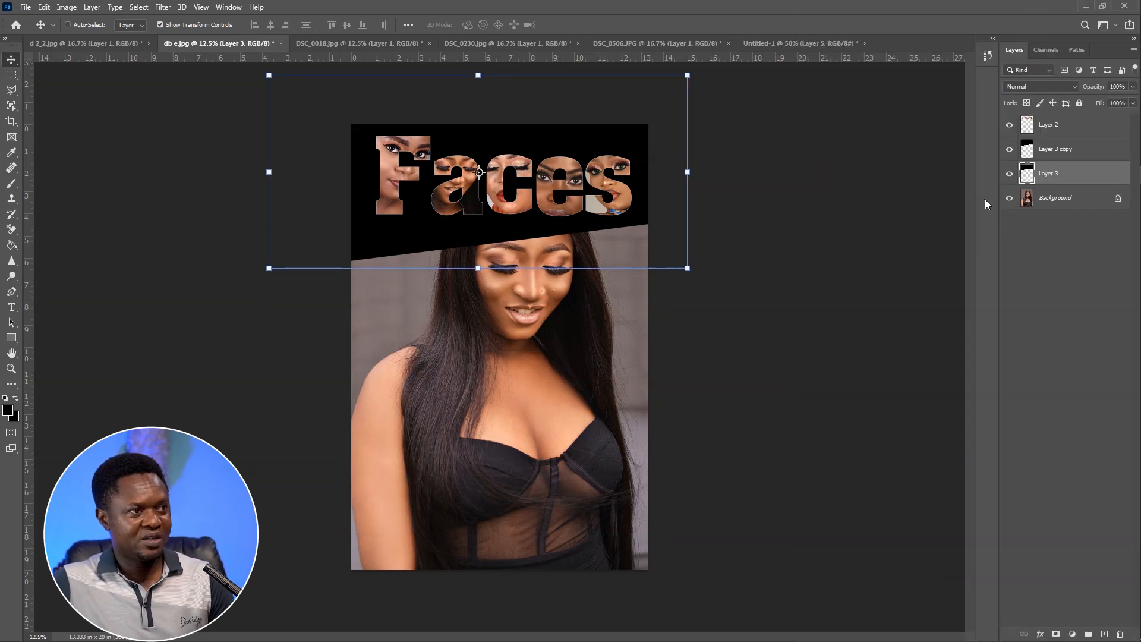
{"action": "key", "text": "shift+Down"}
{"action": "key", "text": "shift+Down"}
{"action": "key", "text": "shift+Down"}
{"action": "key", "text": "shift+Down"}
{"action": "key", "text": "shift+Down"}
{"action": "key", "text": "shift+Down"}
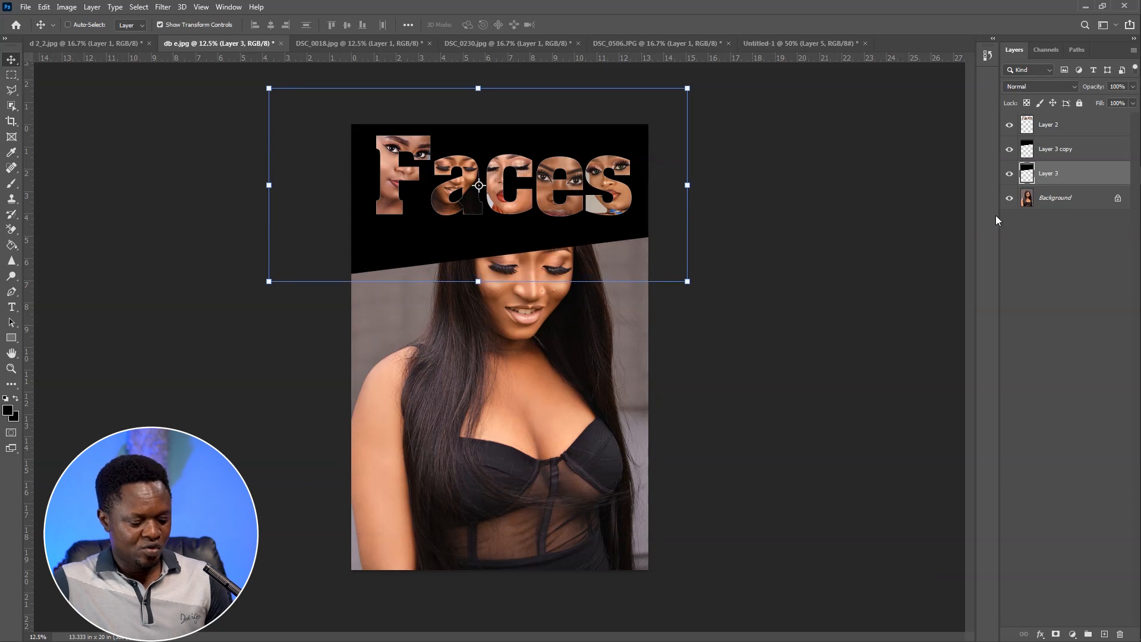
Step: Turn the lower slanted strip on Layer 3 solid white with Levels, setting the black output level to 255
{"action": "key", "text": "ctrl+l"}
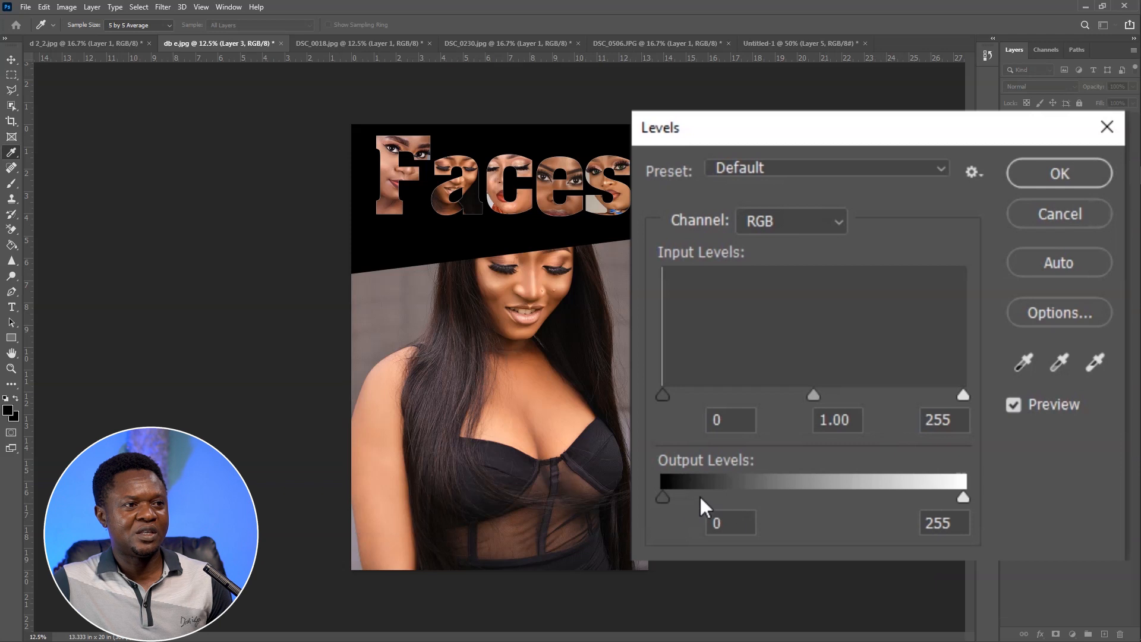
{"action": "left_click_drag", "start_coordinate": [662, 498], "coordinate": [1051, 479]}
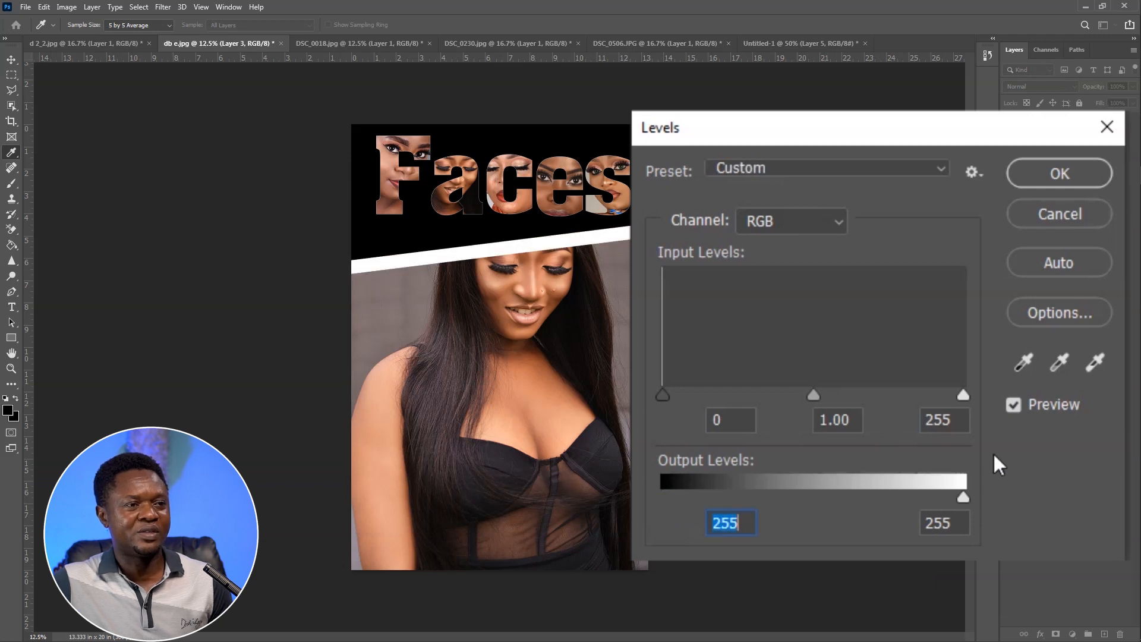
{"action": "left_click", "coordinate": [1060, 182]}
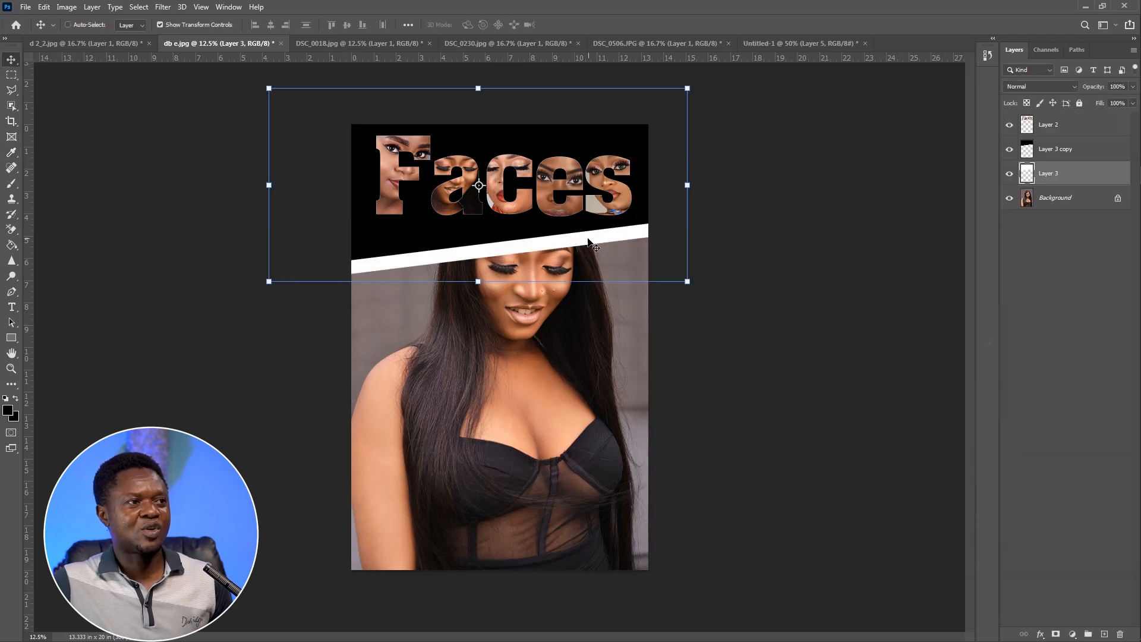
Step: Nudge the white strip up and rotate it slightly so its visible edge tapers to a point at the page's right side
{"action": "key", "text": "shift+Up"}
{"action": "key", "text": "shift+Up"}
{"action": "key", "text": "shift+Up"}
{"action": "key", "text": "shift+Up"}
{"action": "key", "text": "shift+Up"}
{"action": "key", "text": "shift+Up"}
{"action": "key", "text": "shift+Up"}
{"action": "key", "text": "shift+Up"}
{"action": "key", "text": "shift+Up"}
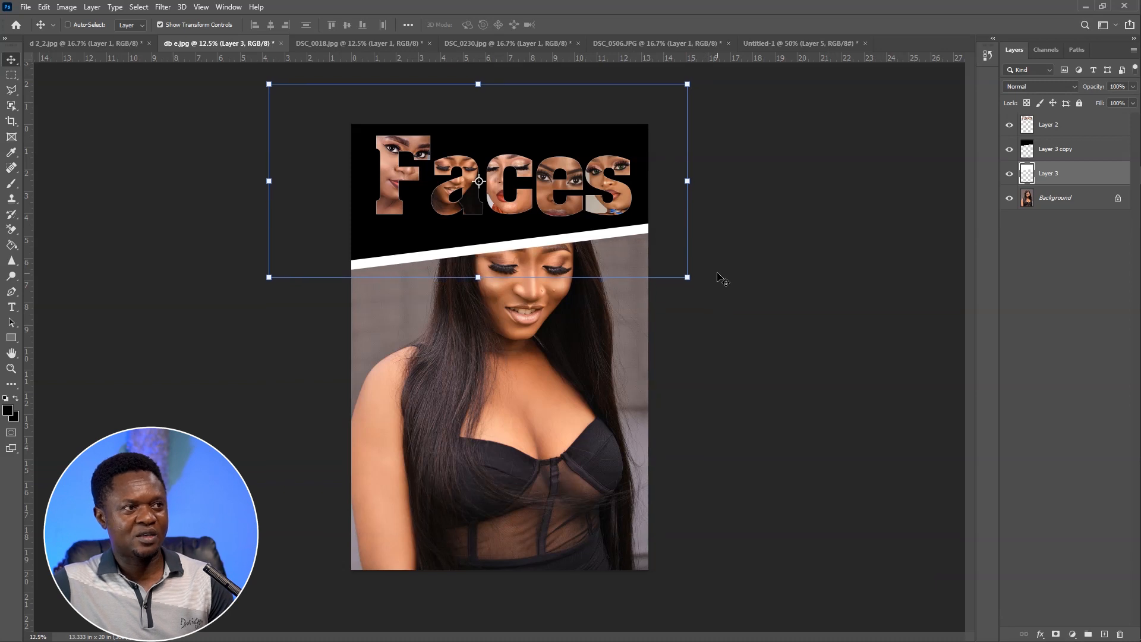
{"action": "key", "text": "shift+Up"}
{"action": "left_click_drag", "start_coordinate": [259, 279], "coordinate": [265, 287]}
{"action": "key", "text": "Return"}
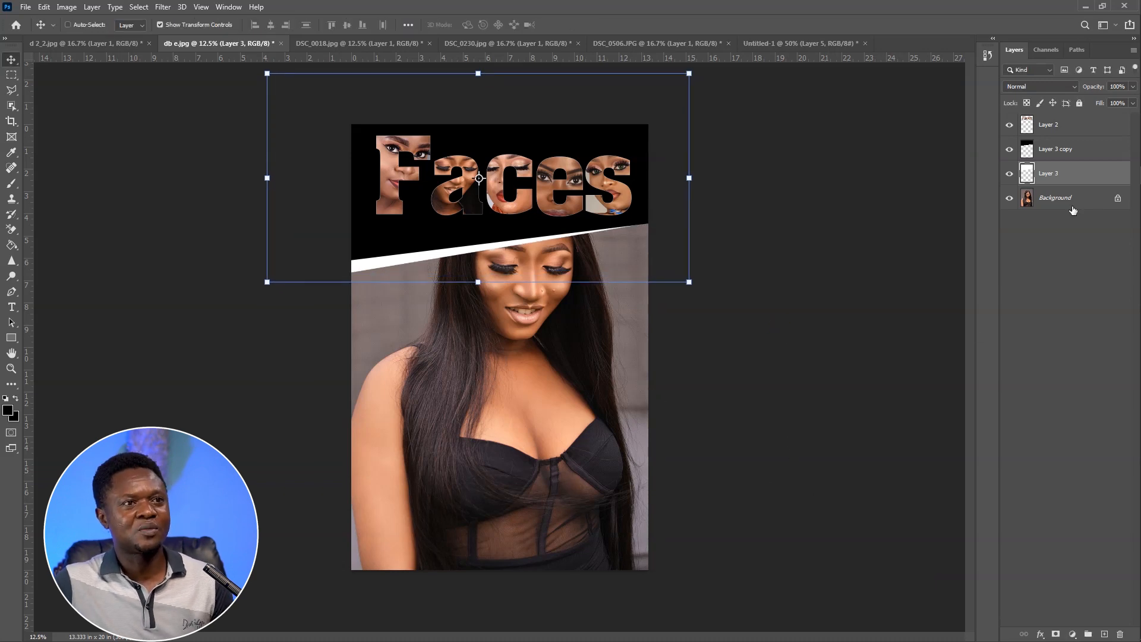
Step: Unlock the Background layer and move the portrait down so the woman's whole head sits below the slanted bands
{"action": "left_click", "coordinate": [1073, 210]}
{"action": "left_click", "coordinate": [1119, 201]}
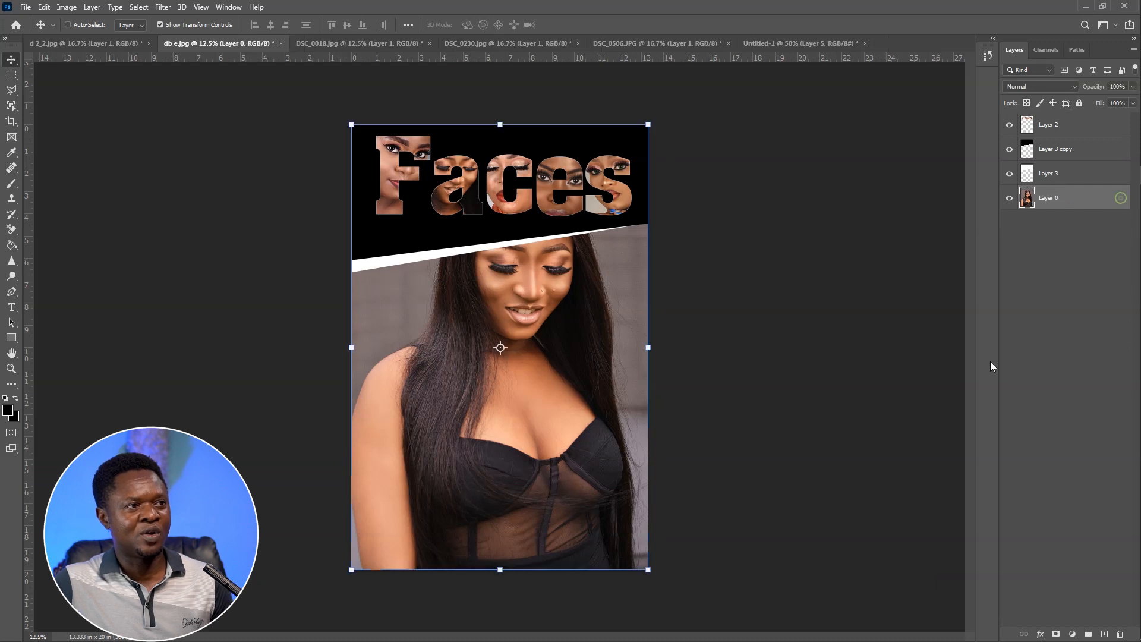
{"action": "left_click_drag", "start_coordinate": [587, 330], "coordinate": [586, 415]}
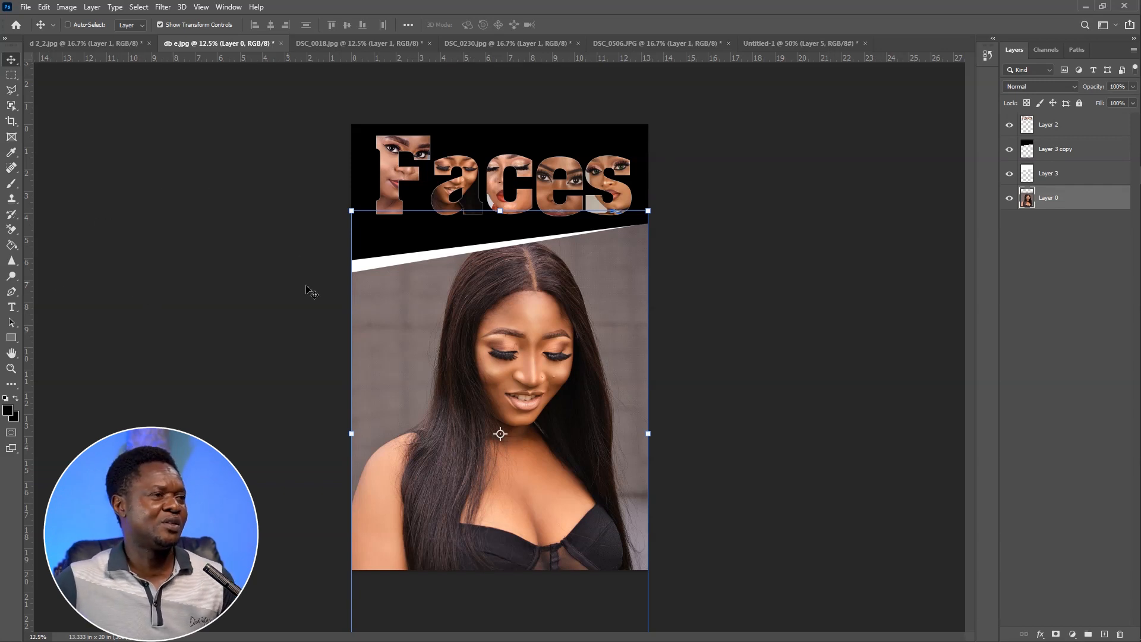
Step: Add the white text "African" on a new type layer above Layer 2, placing it on the black band below the "Faces" lettering
{"action": "left_click", "coordinate": [1049, 124]}
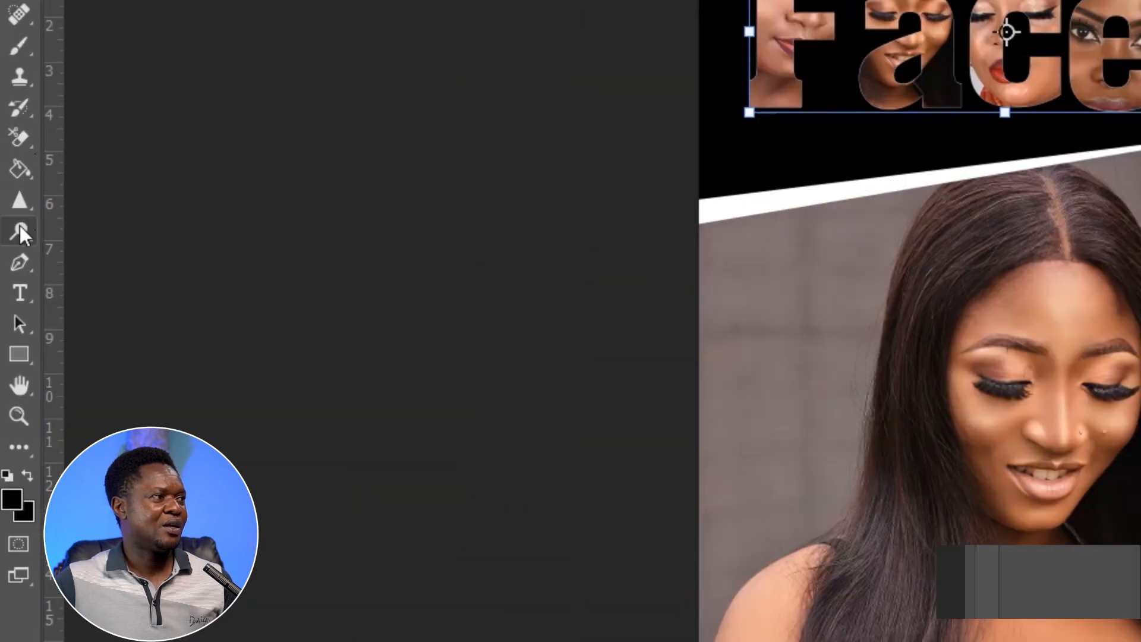
{"action": "left_click", "coordinate": [23, 291]}
{"action": "left_click", "coordinate": [468, 233]}
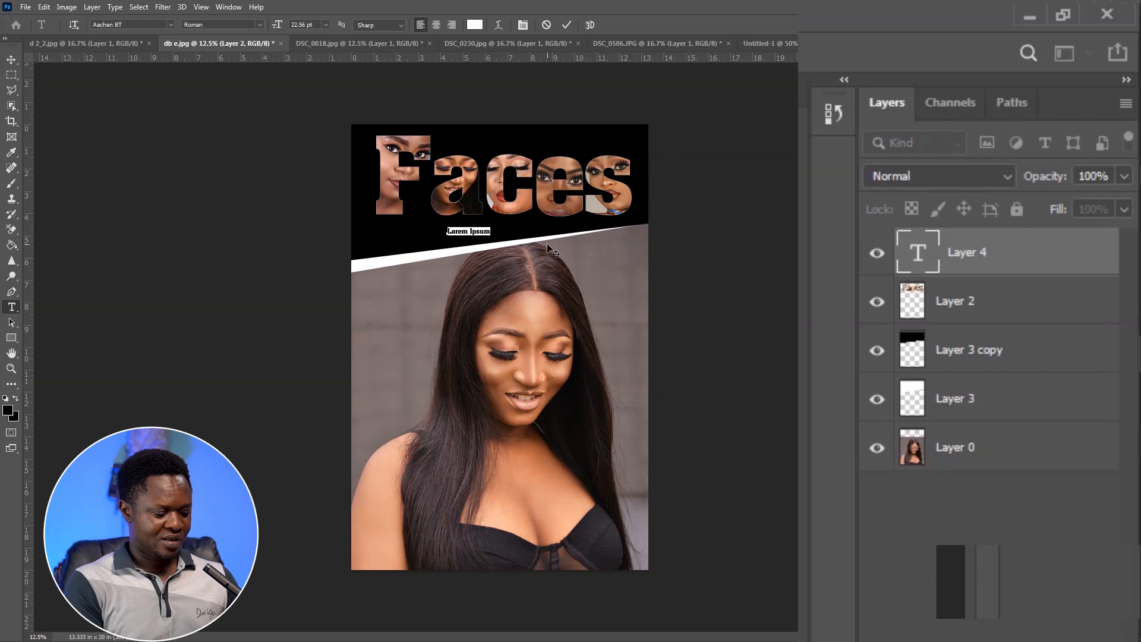
{"action": "type", "text": "African"}
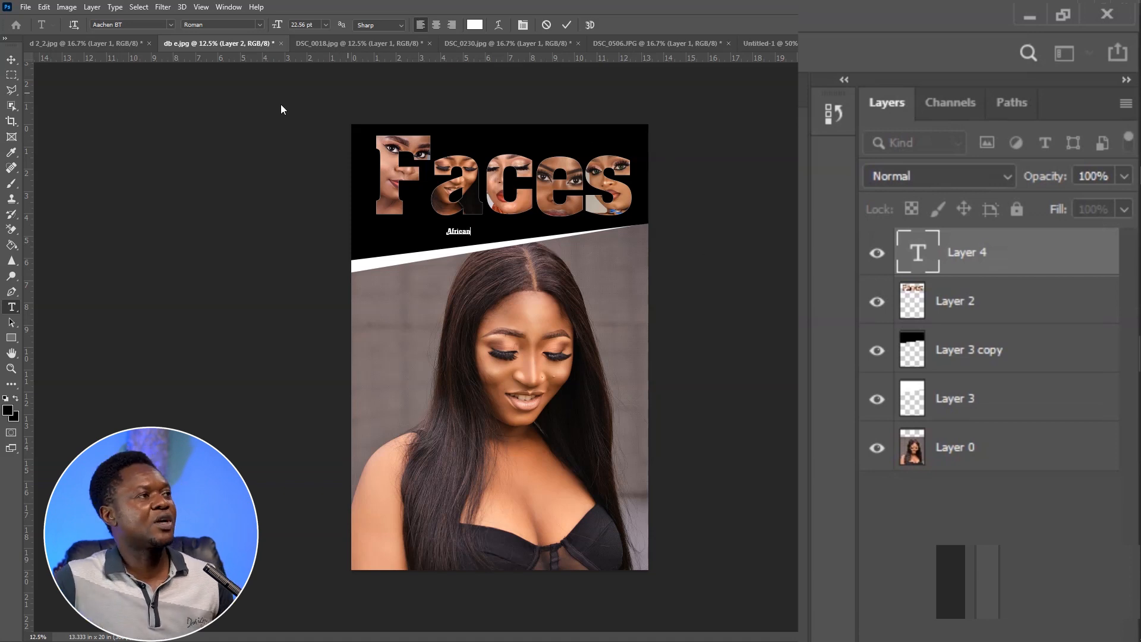
{"action": "left_click", "coordinate": [10, 60]}
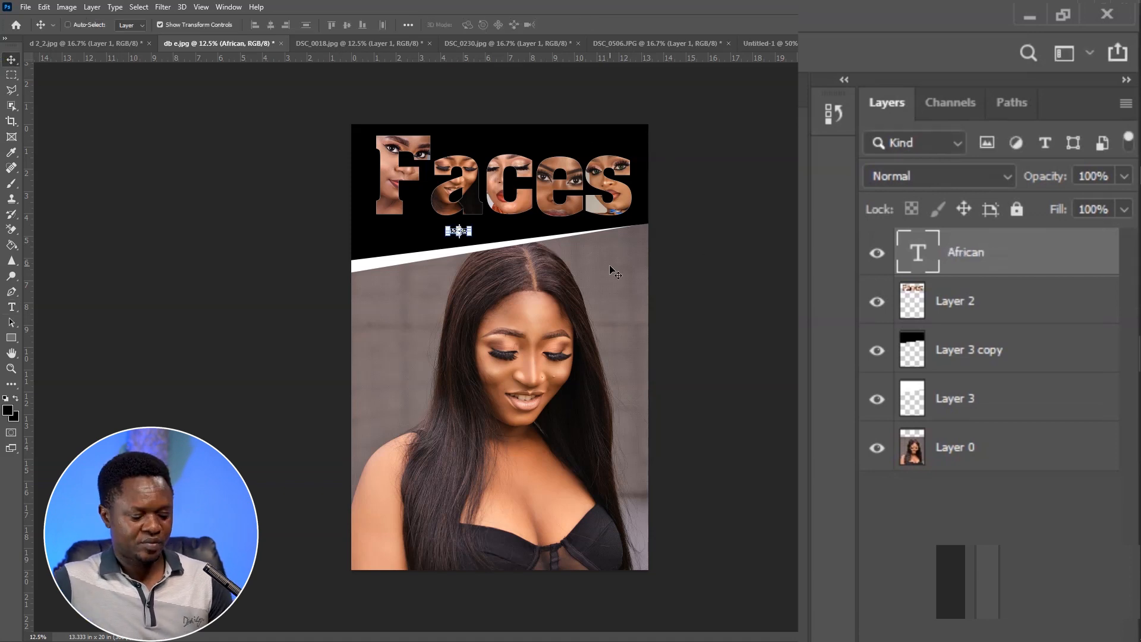
Step: Scale the "African" text to about 348% and move it above the right half of the "Faces" lettering
{"action": "key", "text": "ctrl+plus"}
{"action": "key", "text": "ctrl+plus"}
{"action": "key", "text": "ctrl+plus"}
{"action": "scroll", "coordinate": [559, 351], "scroll_direction": "up", "scroll_amount": 5}
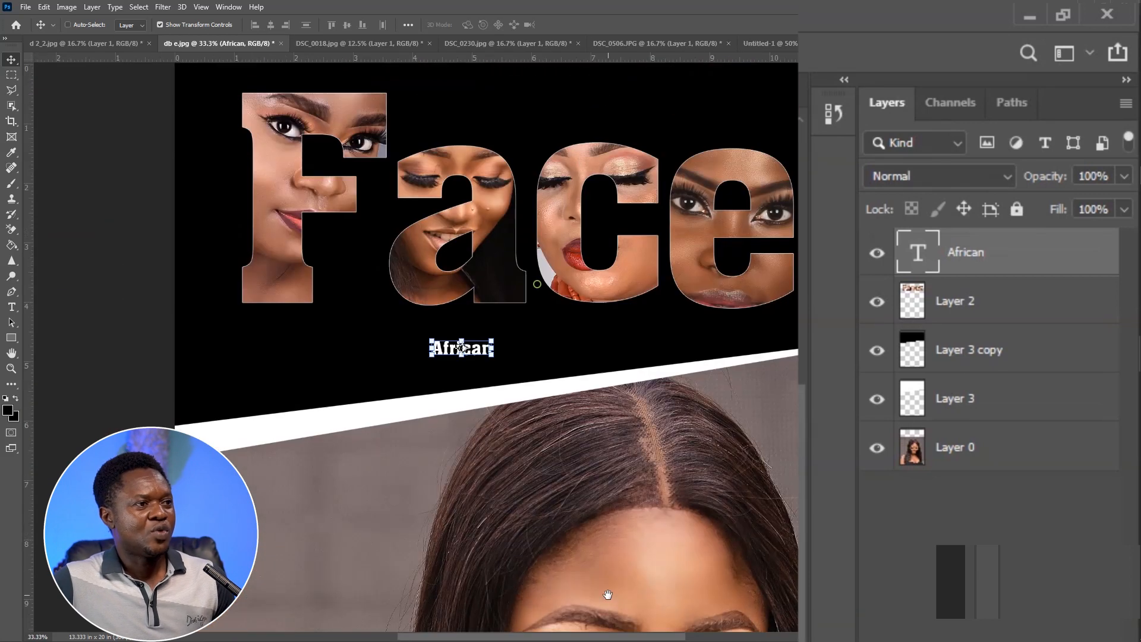
{"action": "left_click_drag", "start_coordinate": [493, 339], "coordinate": [664, 265]}
{"action": "left_click_drag", "start_coordinate": [602, 323], "coordinate": [746, 259]}
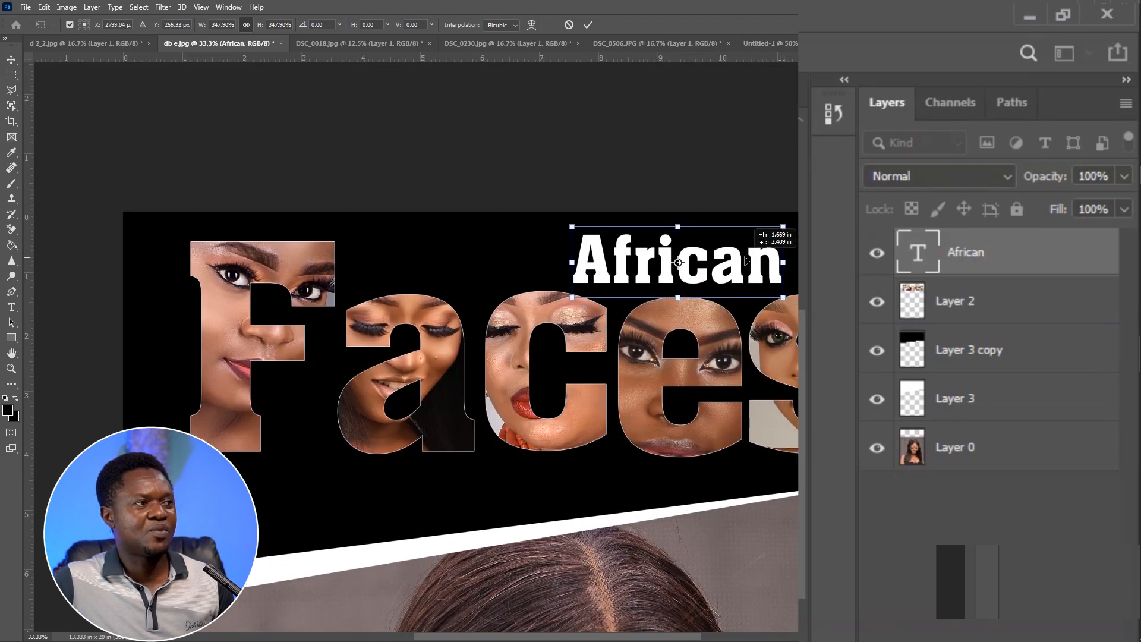
{"action": "key", "text": "Return"}
{"action": "mouse_move", "coordinate": [693, 383]}
{"action": "left_mouse_down"}
{"action": "mouse_move", "coordinate": [697, 414]}
{"action": "mouse_move", "coordinate": [705, 374]}
{"action": "left_mouse_up"}
Step: Move the "Faces" lettering on Layer 2 down and rotate it to -7.23° so it runs parallel to the slanted band
{"action": "left_click", "coordinate": [953, 297]}
{"action": "left_click_drag", "start_coordinate": [788, 350], "coordinate": [782, 384]}
{"action": "key", "text": "ctrl+t"}
{"action": "left_click_drag", "start_coordinate": [879, 282], "coordinate": [844, 296]}
{"action": "left_click_drag", "start_coordinate": [852, 242], "coordinate": [850, 239]}
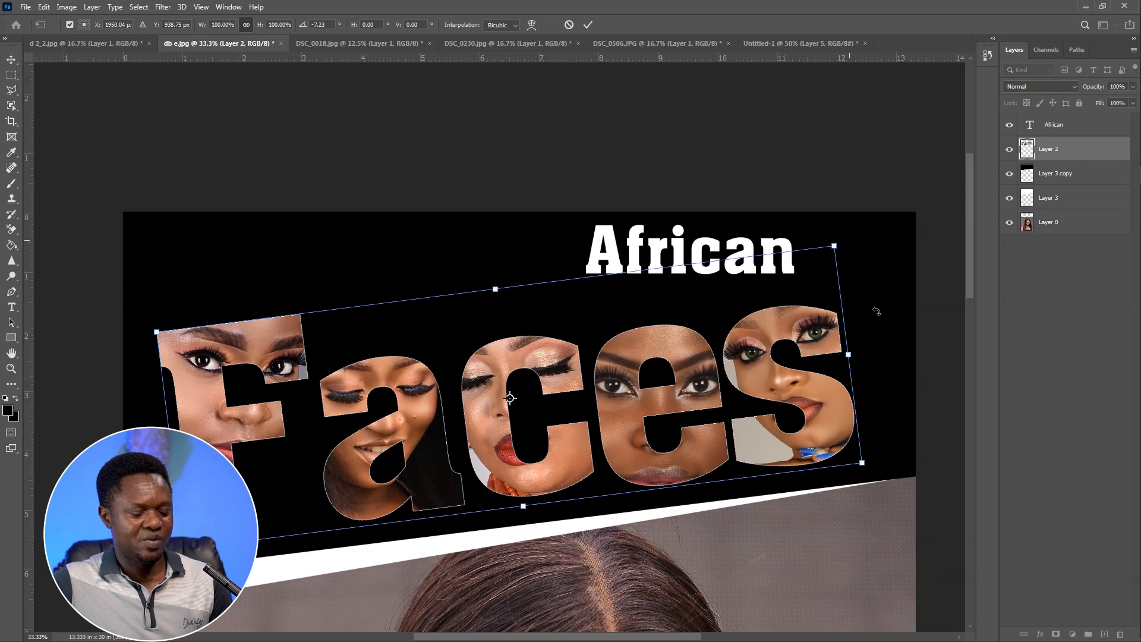
{"action": "key", "text": "Return"}
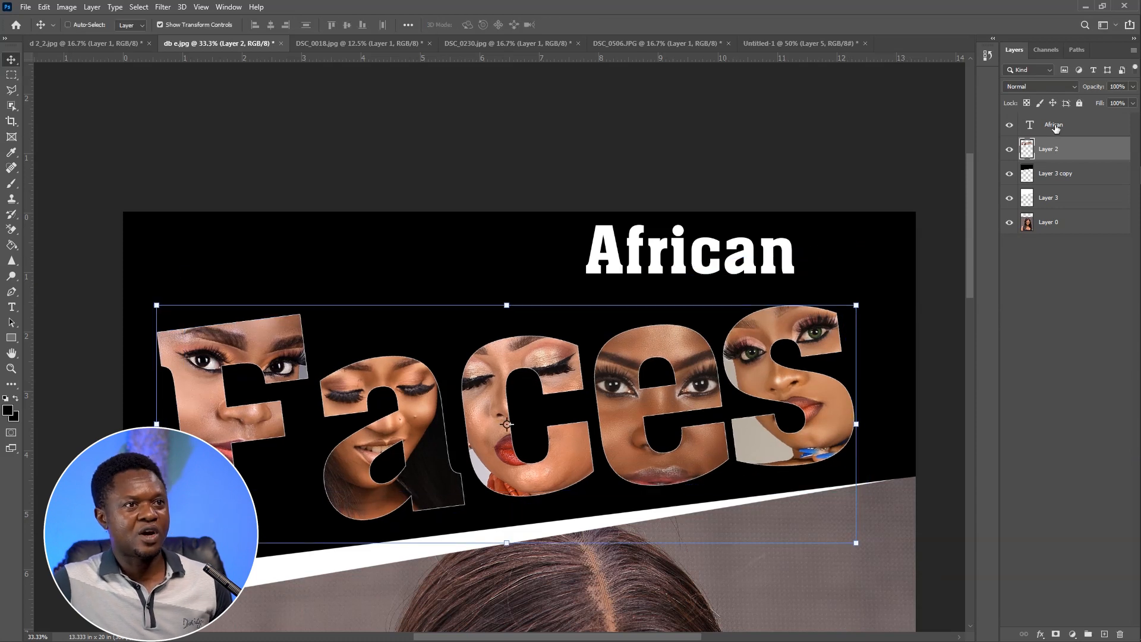
Step: Move the "African" text above the letter F of "Faces" and change its font to Brush Script MT
{"action": "left_click", "coordinate": [1055, 126]}
{"action": "left_click_drag", "start_coordinate": [718, 260], "coordinate": [291, 269]}
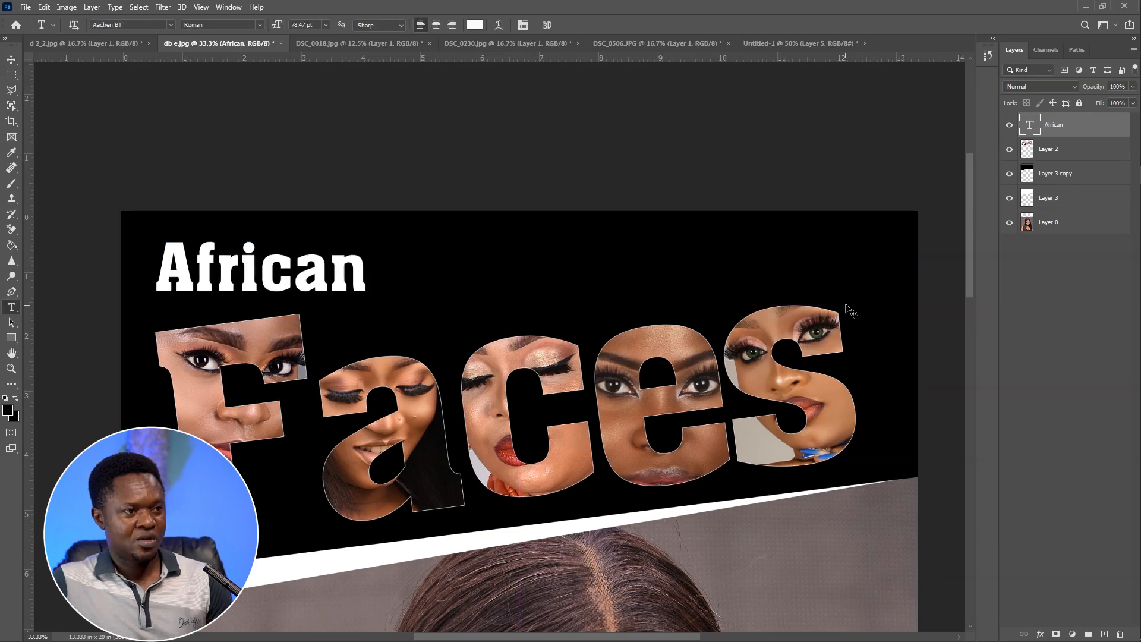
{"action": "key", "text": "t"}
{"action": "key", "text": "ctrl+plus"}
{"action": "left_click_drag", "start_coordinate": [387, 280], "coordinate": [857, 246]}
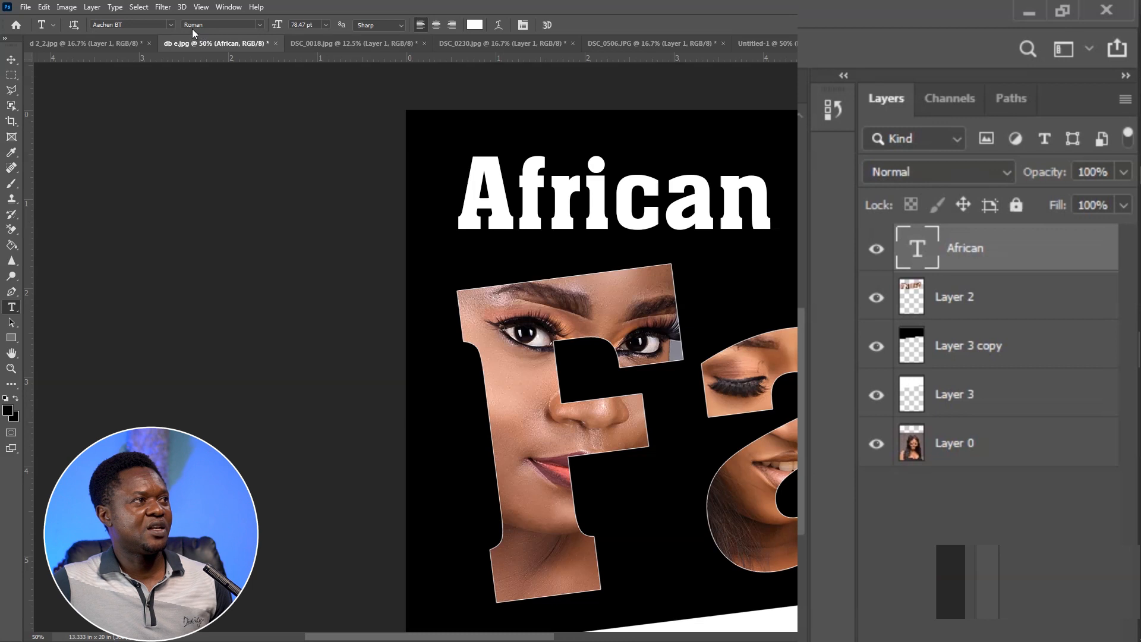
{"action": "left_click", "coordinate": [170, 25]}
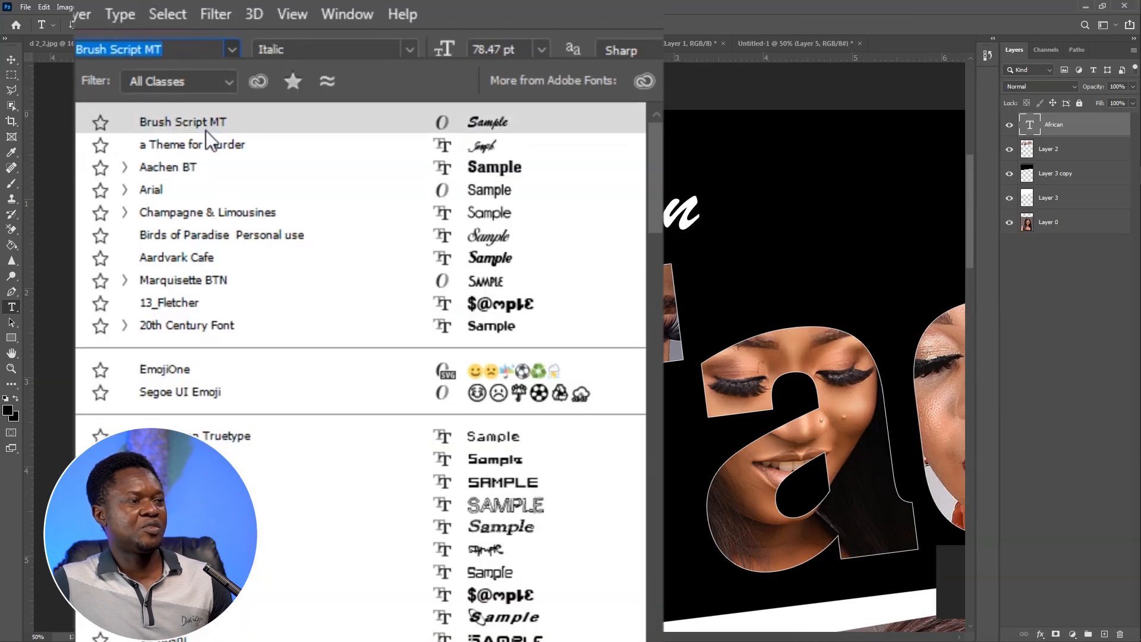
{"action": "left_click", "coordinate": [157, 66]}
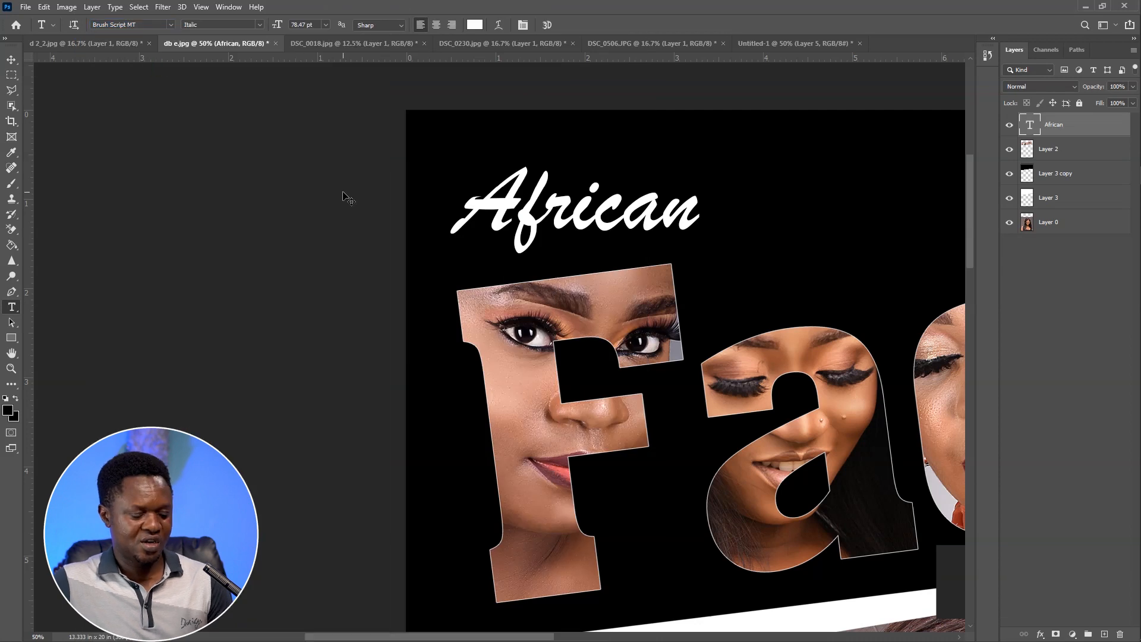
Step: Examine the whole cover composition and inspect the portrait-filled letters of the "Faces" title up close
{"action": "key", "text": "ctrl+minus"}
{"action": "key", "text": "ctrl+minus"}
{"action": "key", "text": "ctrl+minus"}
{"action": "left_click_drag", "start_coordinate": [569, 353], "coordinate": [378, 191]}
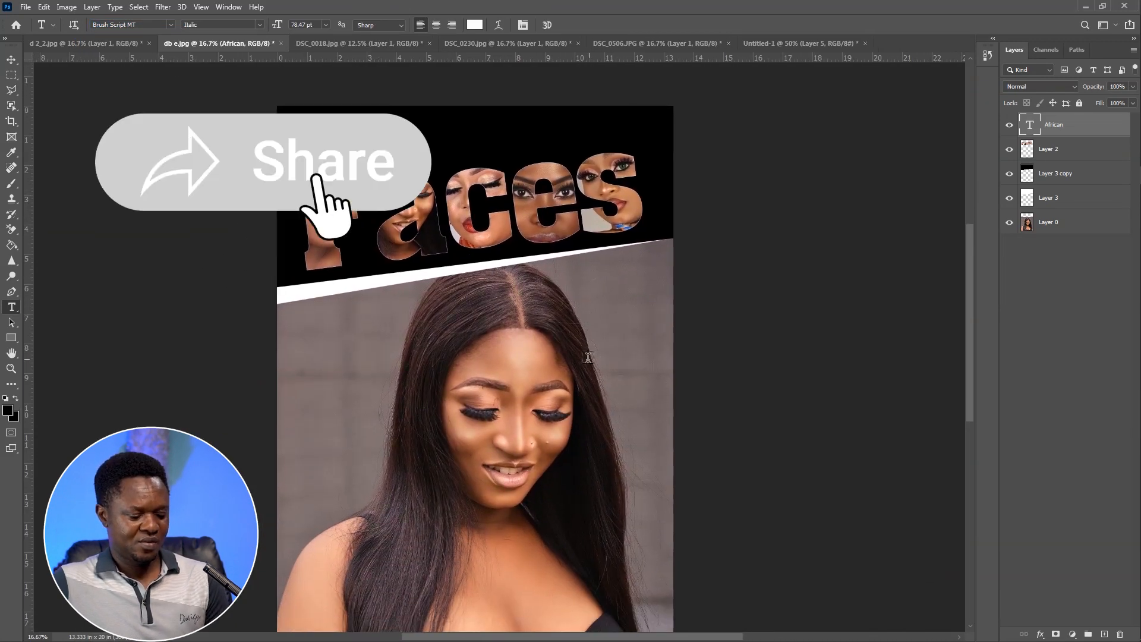
{"action": "key", "text": "ctrl+minus"}
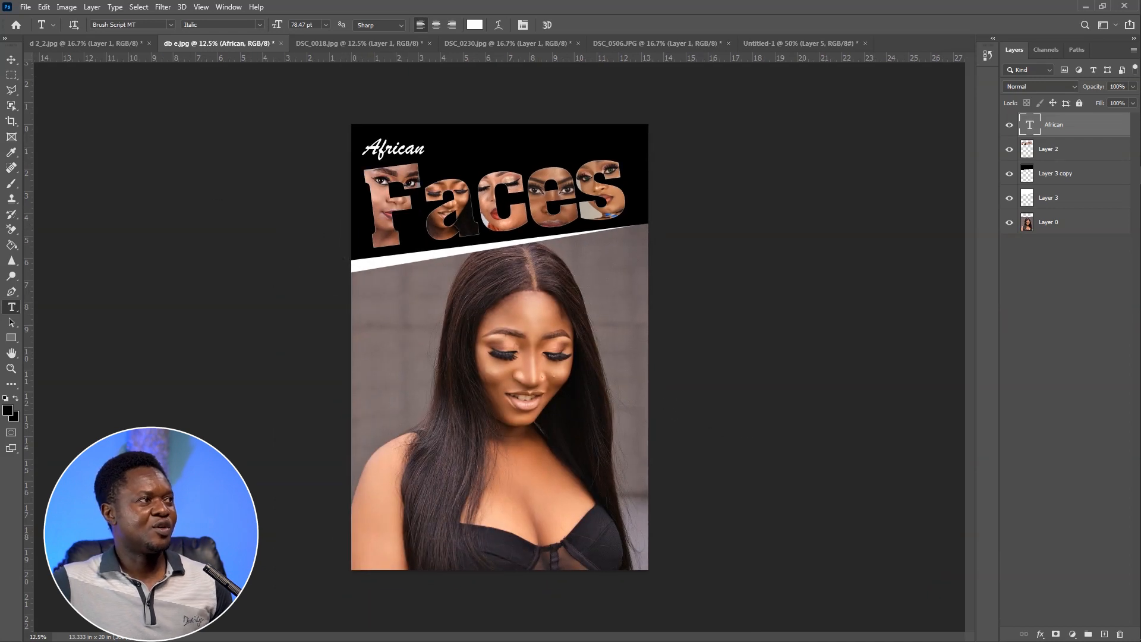
{"action": "key", "text": "v"}
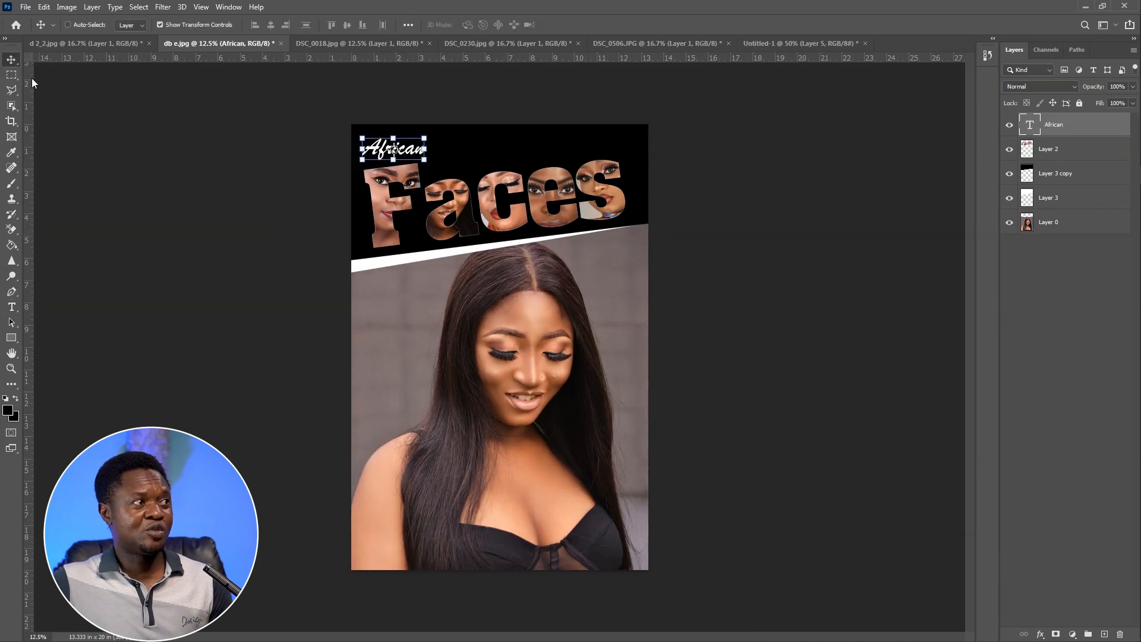
{"action": "left_click", "coordinate": [11, 75]}
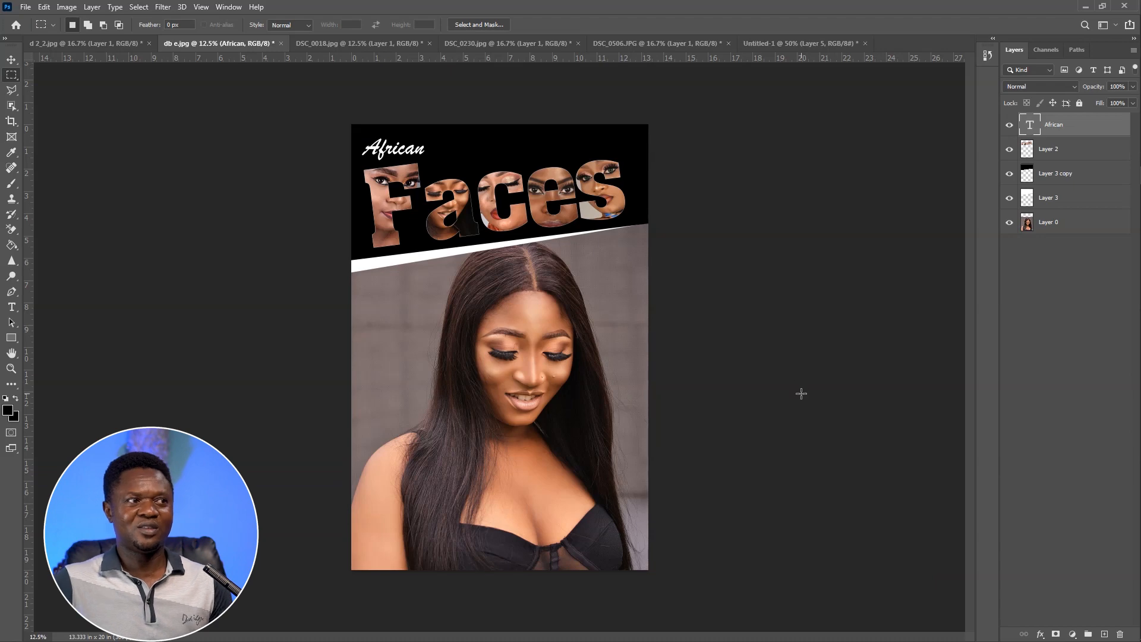
{"action": "key", "text": "ctrl+plus"}
{"action": "key", "text": "ctrl+plus"}
{"action": "key", "text": "ctrl+plus"}
{"action": "key", "text": "ctrl+plus"}
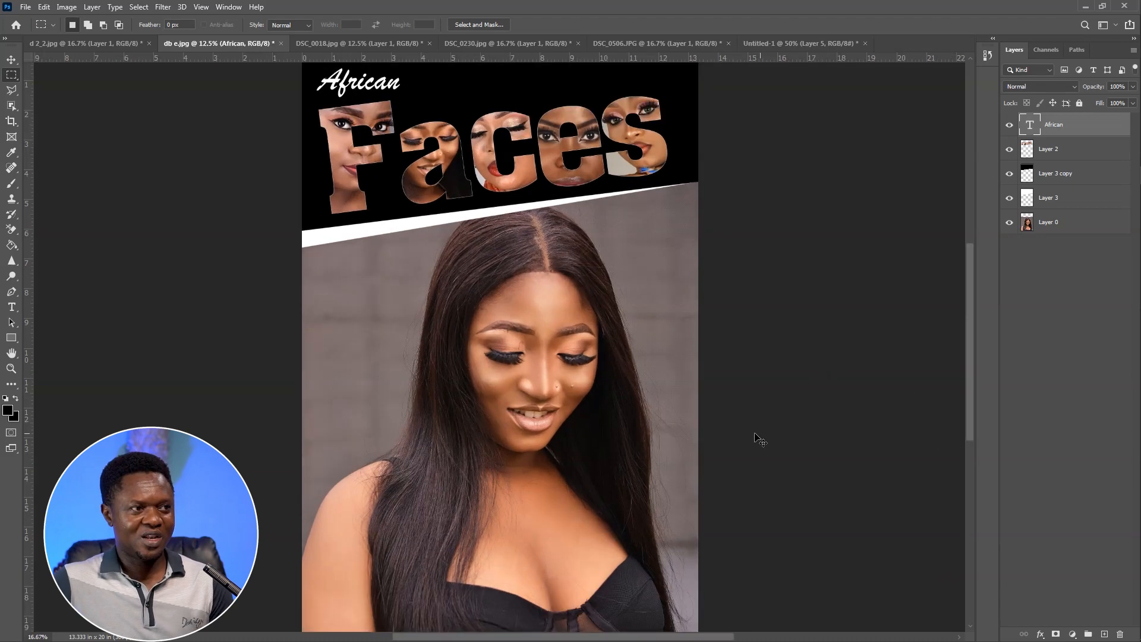
{"action": "scroll", "coordinate": [730, 539], "scroll_direction": "up", "scroll_amount": 5}
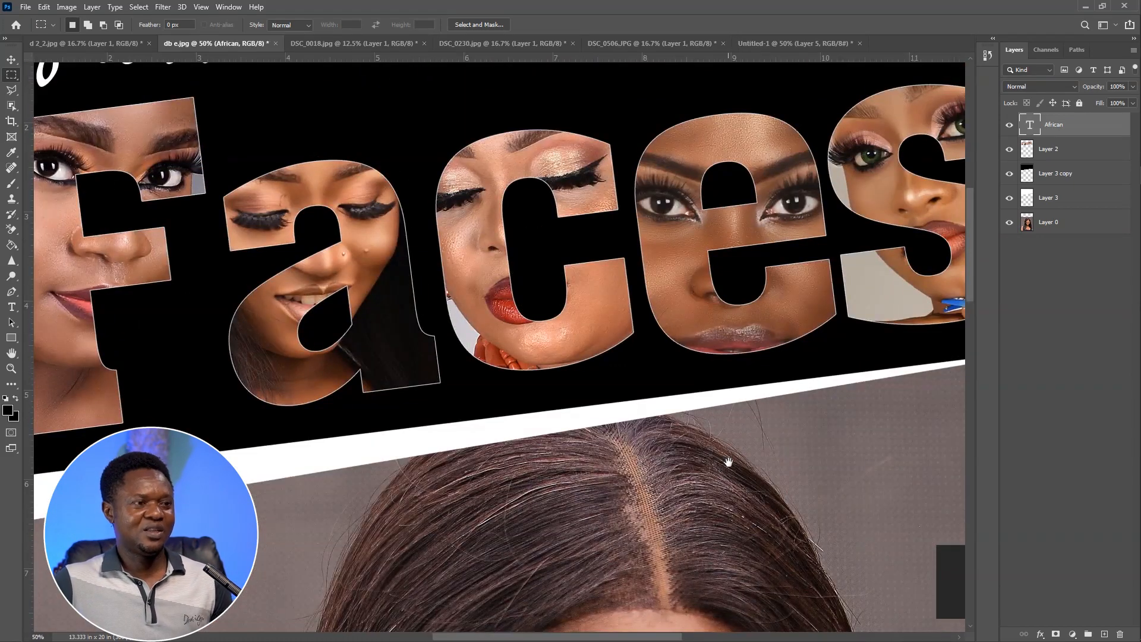
{"action": "key", "text": "ctrl+0"}
{"action": "key", "text": "ctrl+minus"}
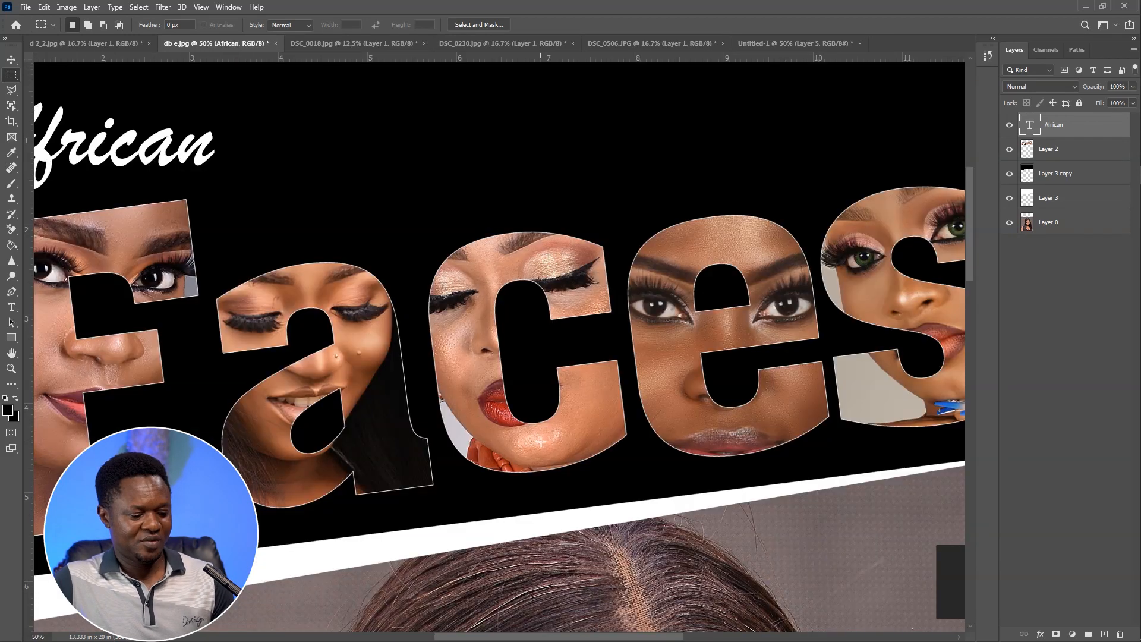
{"action": "key", "text": "ctrl+plus"}
{"action": "left_click_drag", "start_coordinate": [385, 429], "coordinate": [650, 311]}
{"action": "left_click_drag", "start_coordinate": [718, 313], "coordinate": [514, 364]}
{"action": "left_click_drag", "start_coordinate": [663, 331], "coordinate": [493, 322]}
{"action": "left_click_drag", "start_coordinate": [806, 321], "coordinate": [602, 349]}
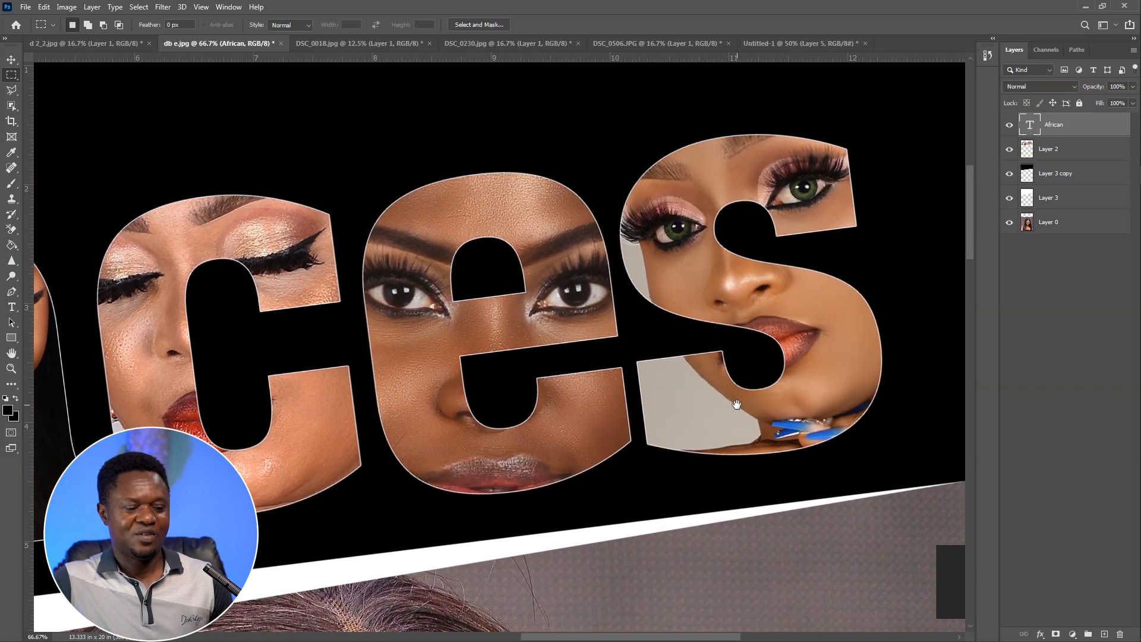
{"action": "key", "text": "ctrl+minus"}
{"action": "key", "text": "ctrl+minus"}
{"action": "key", "text": "ctrl+minus"}
{"action": "key", "text": "ctrl+minus"}
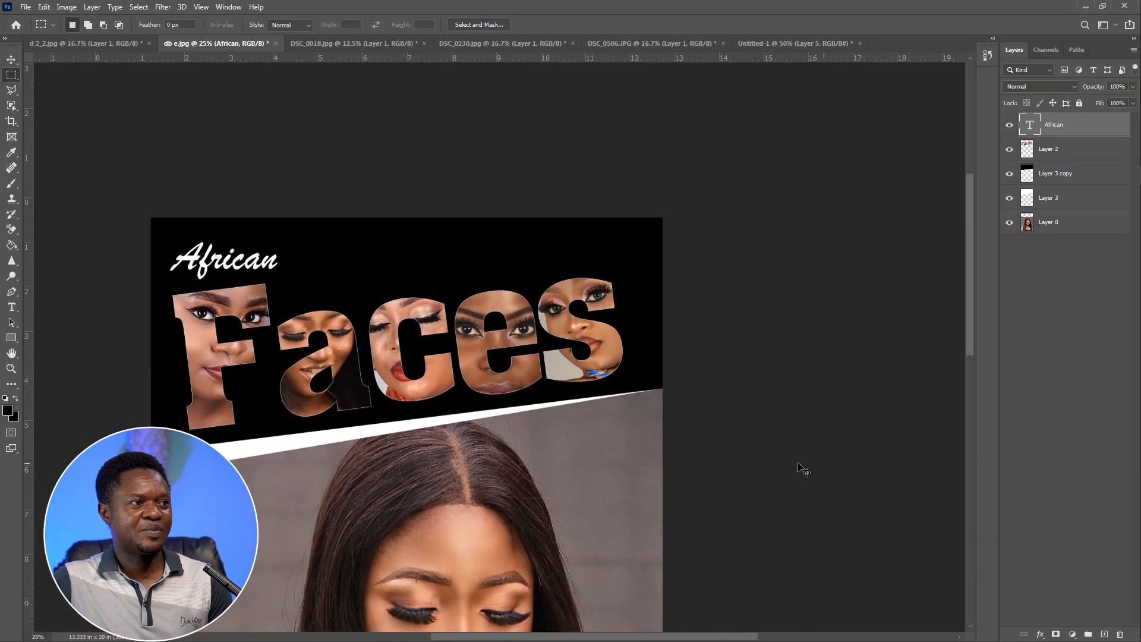